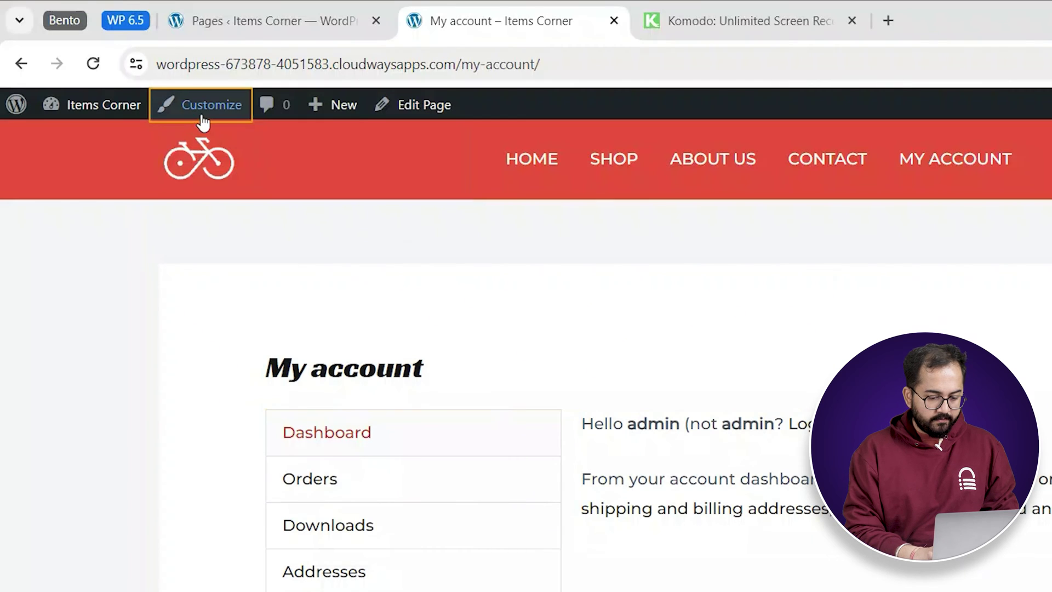
Publish Customizer CSS hiding .woocommerce-MyAccount-navigation and setting the account content width to 100%
click(201, 112)
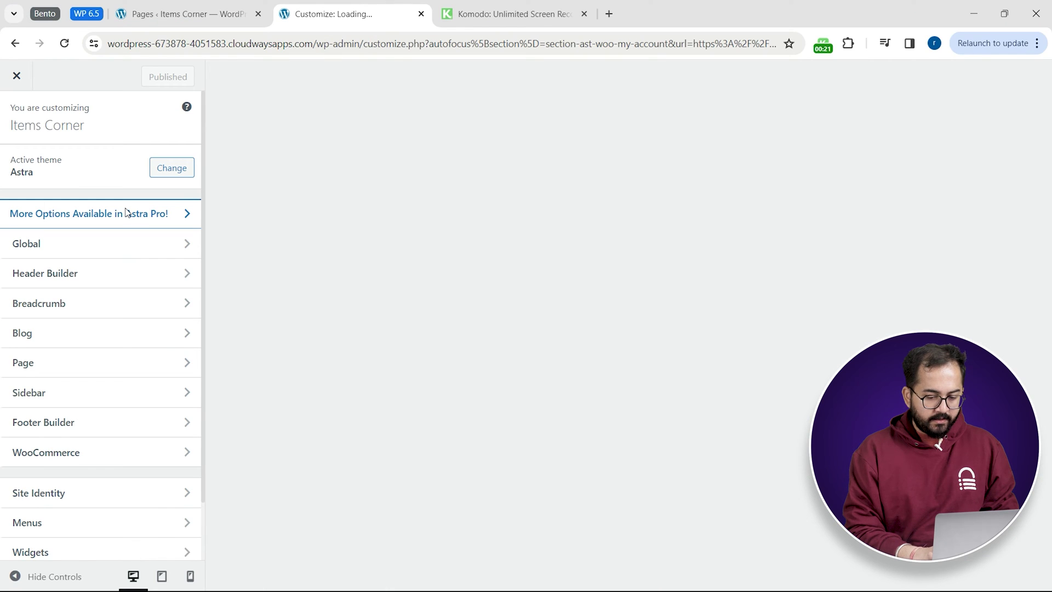
scroll(129, 296, down, 1)
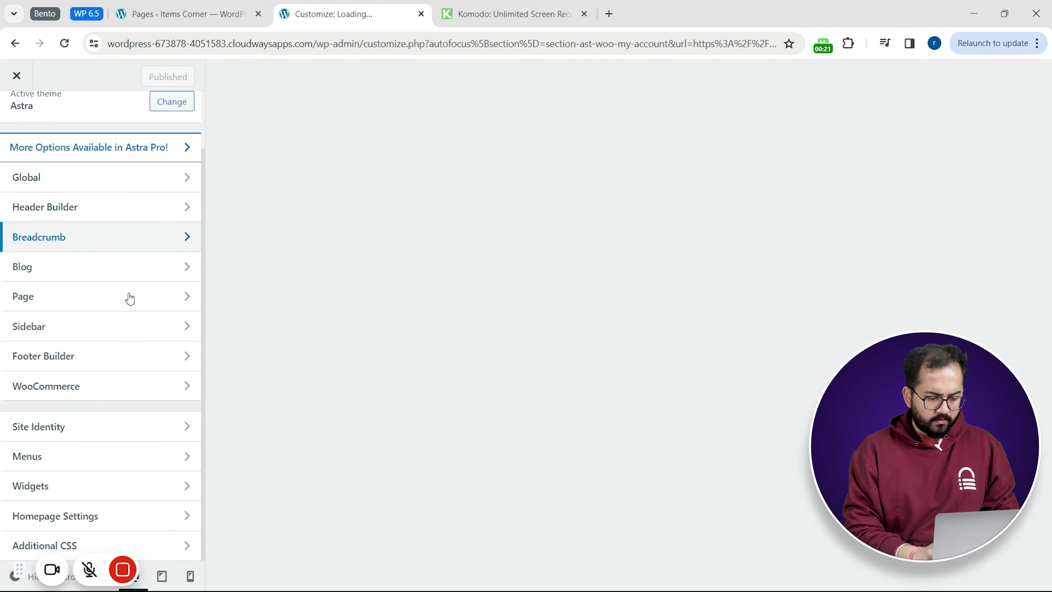
click(171, 545)
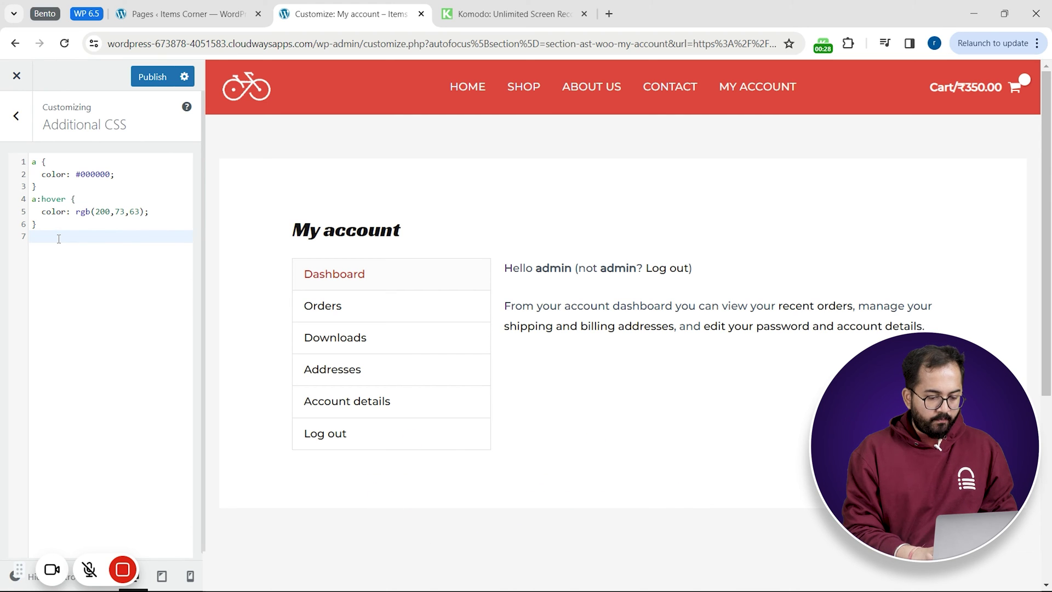
text(.woocommerce-MyAccount-navigation { display:none; })
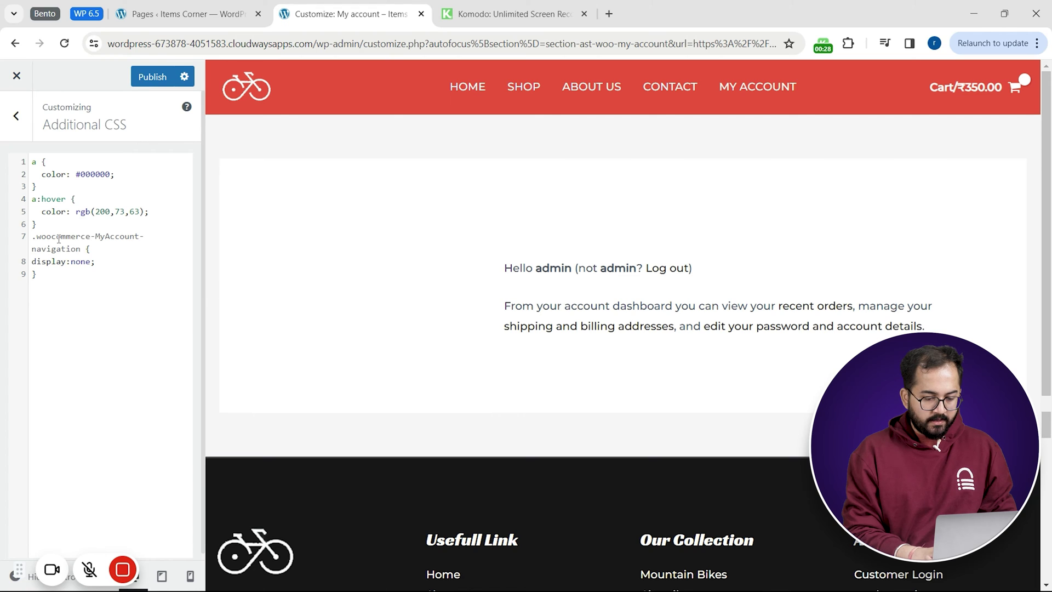
text(.woocommerce-account .woocommerce-MyAccount-content { width: 100%; })
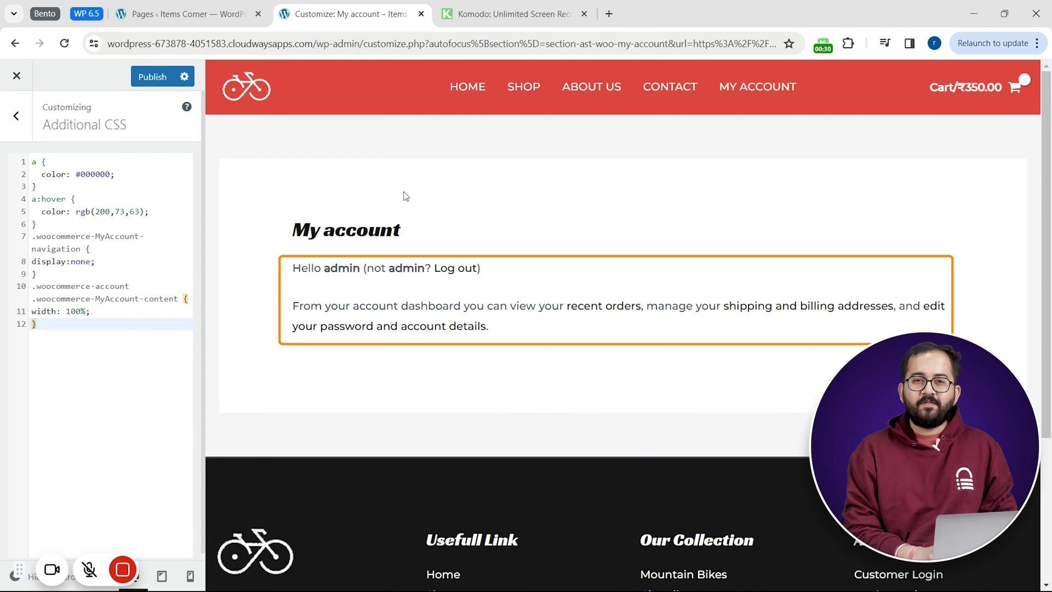
click(149, 77)
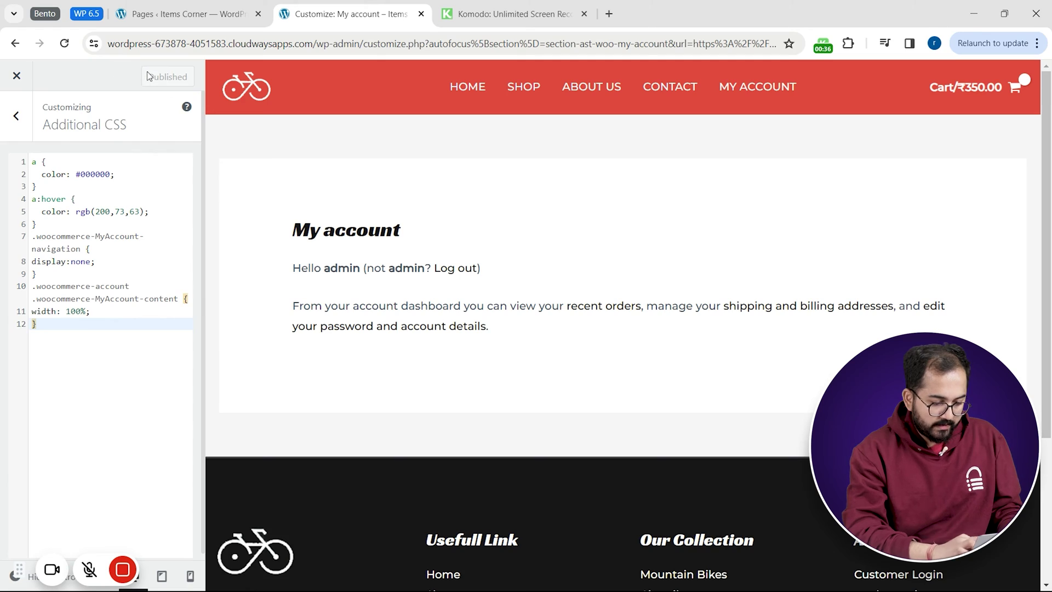
click(17, 77)
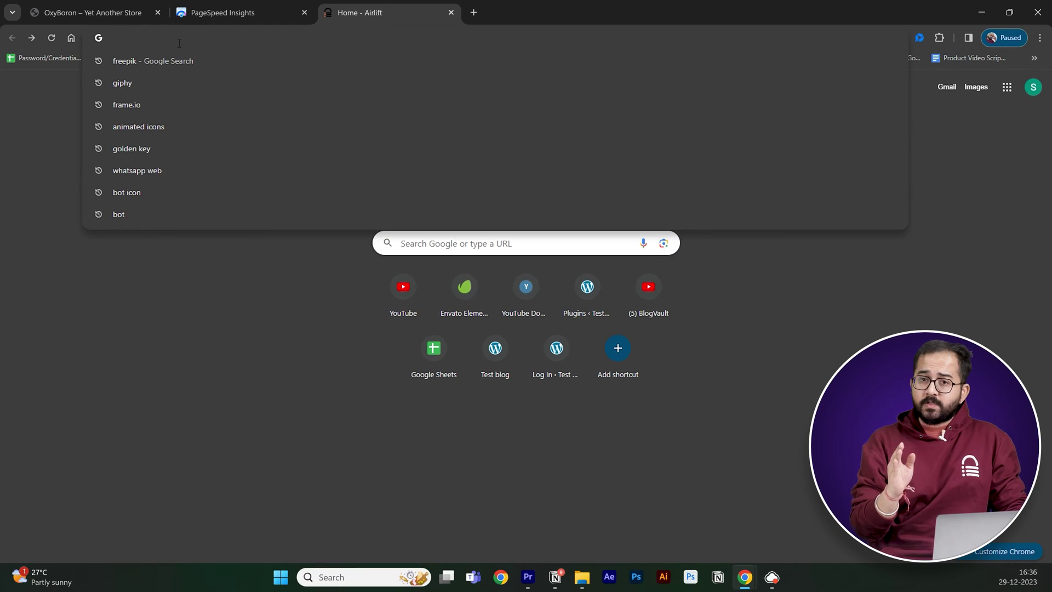
Go to airlift.net and sign up for an account, entering and confirming a password
text(airlift.net)
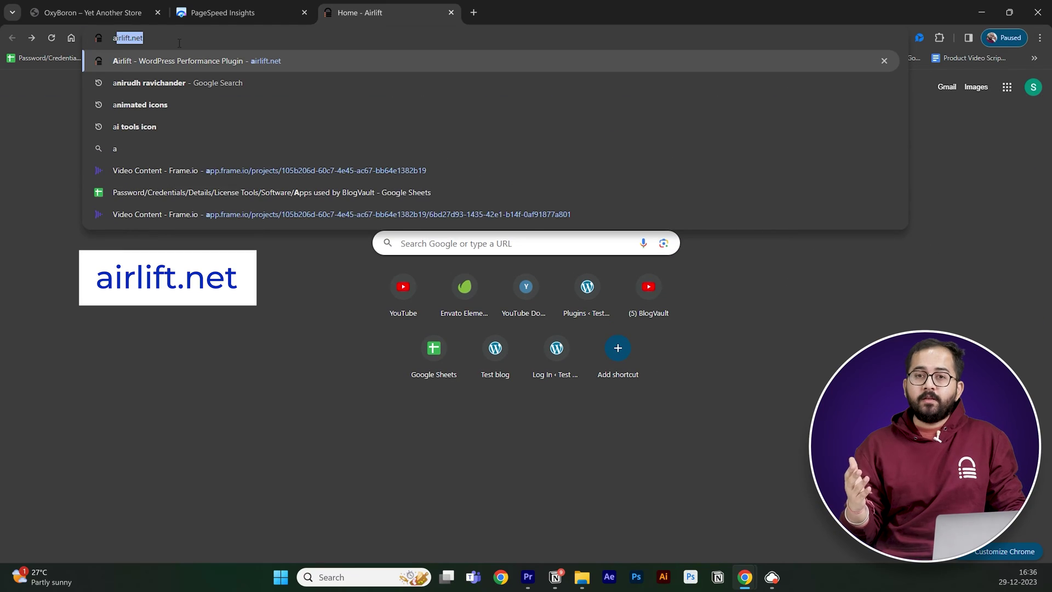
key(Return)
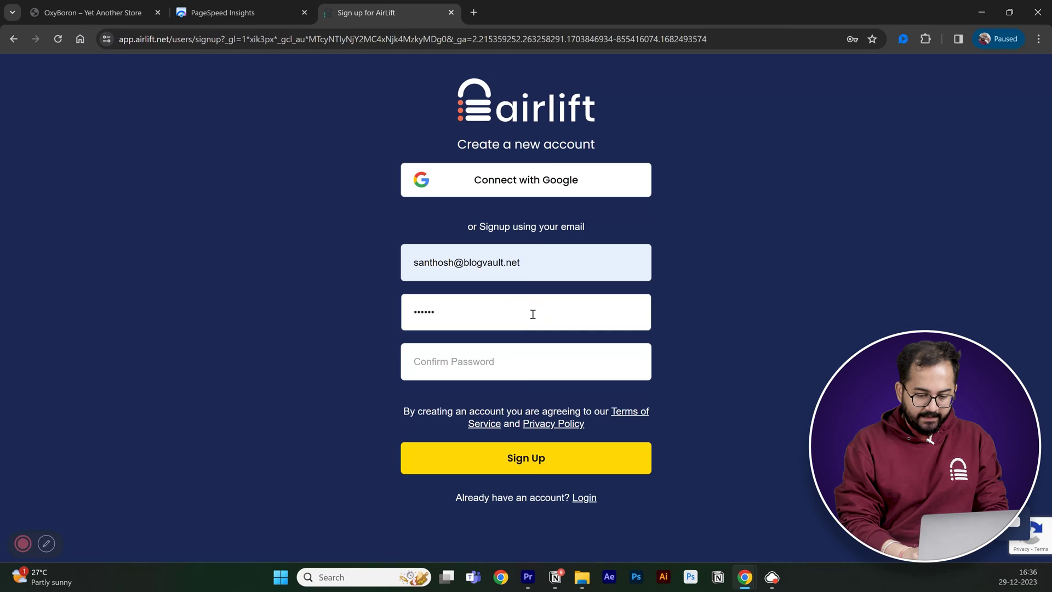
click(548, 364)
text(******)
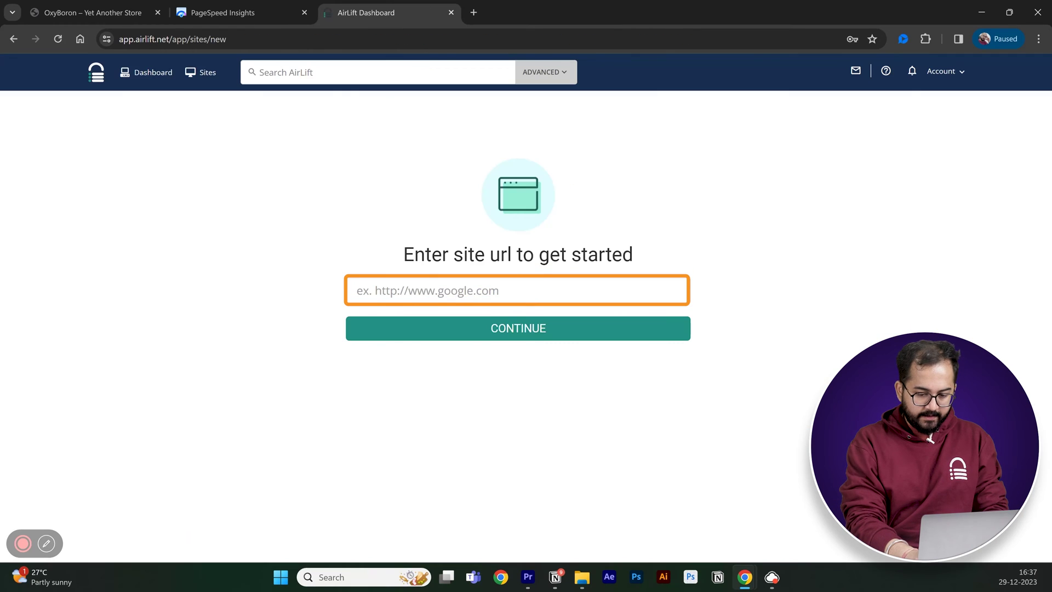
key(ctrl+v)
click(544, 332)
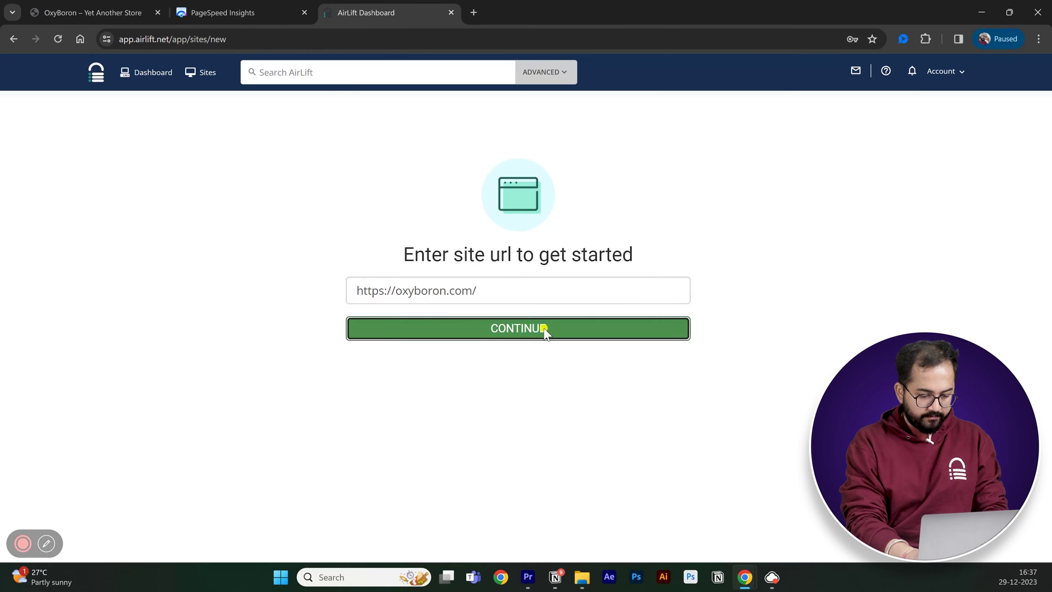
click(668, 205)
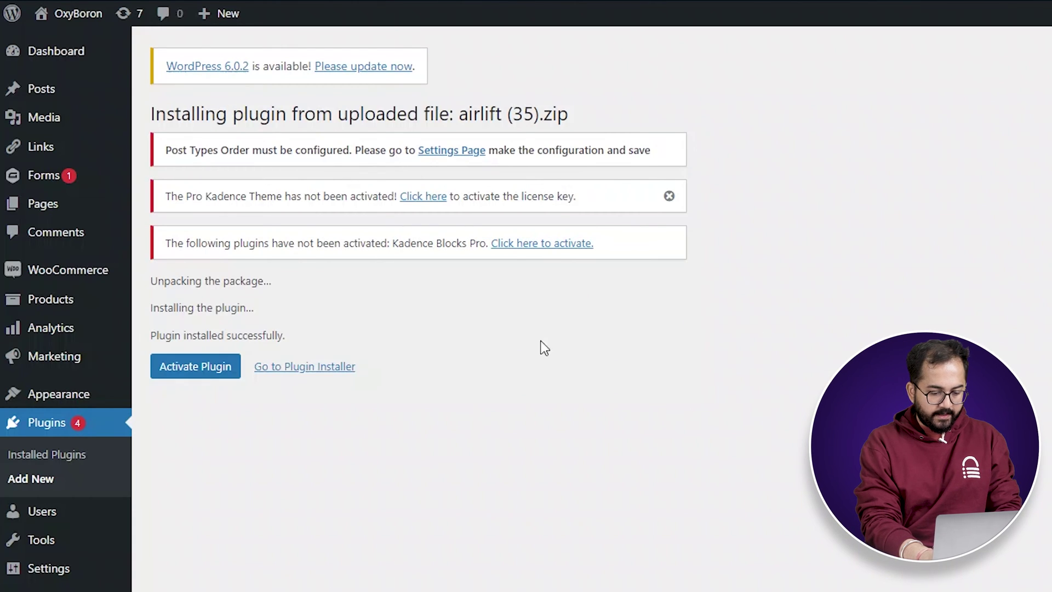
Activate the newly installed AirLift plugin
click(200, 367)
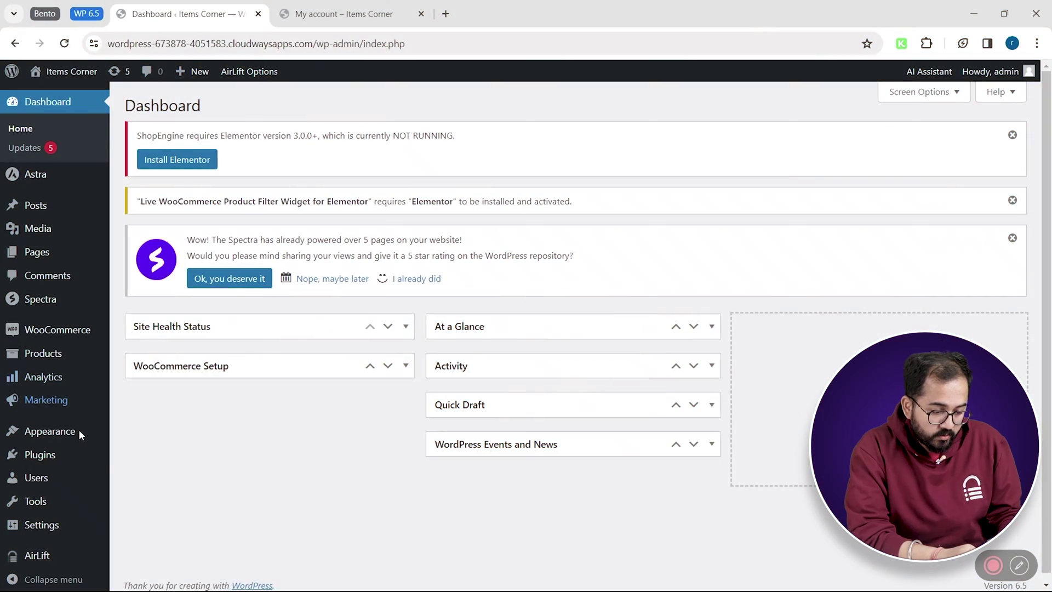
Search the plugin directory for 'Elementor', then install and activate Elementor Website Builder
mouse_move(70, 462)
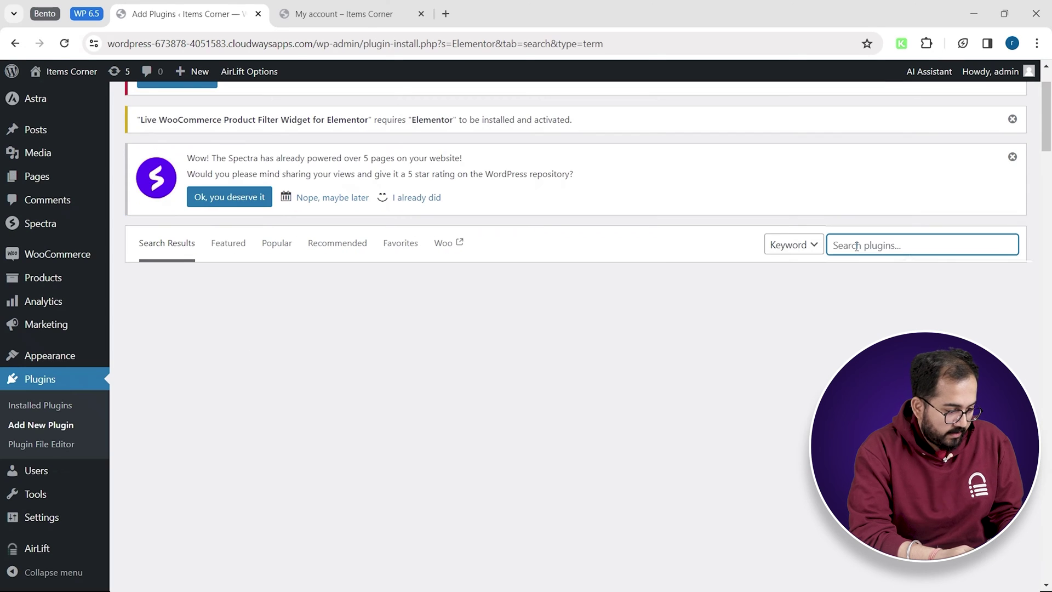
click(857, 246)
text(Elem)
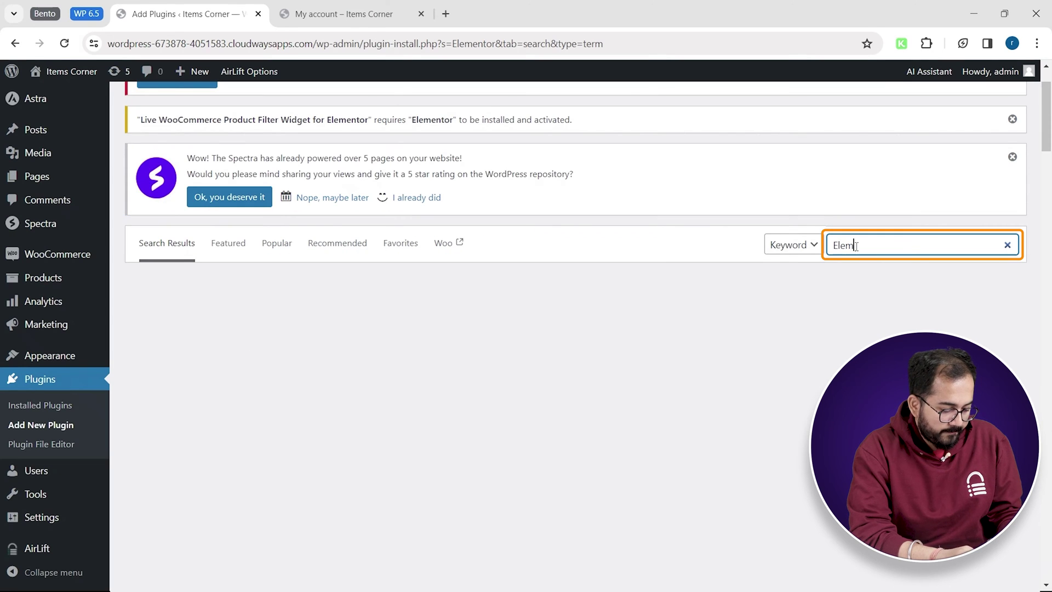
text(entor)
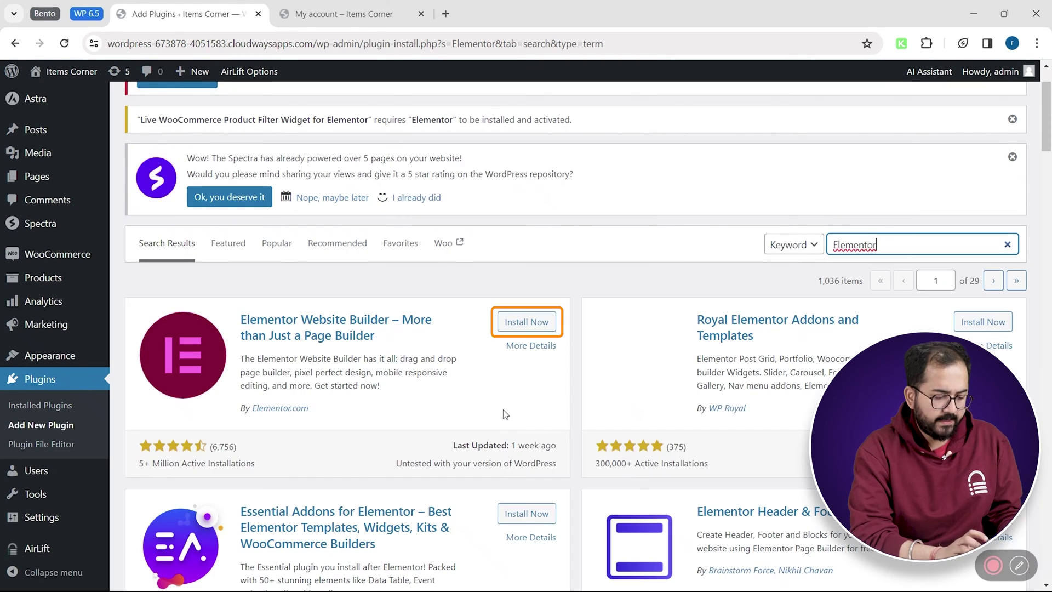
click(544, 323)
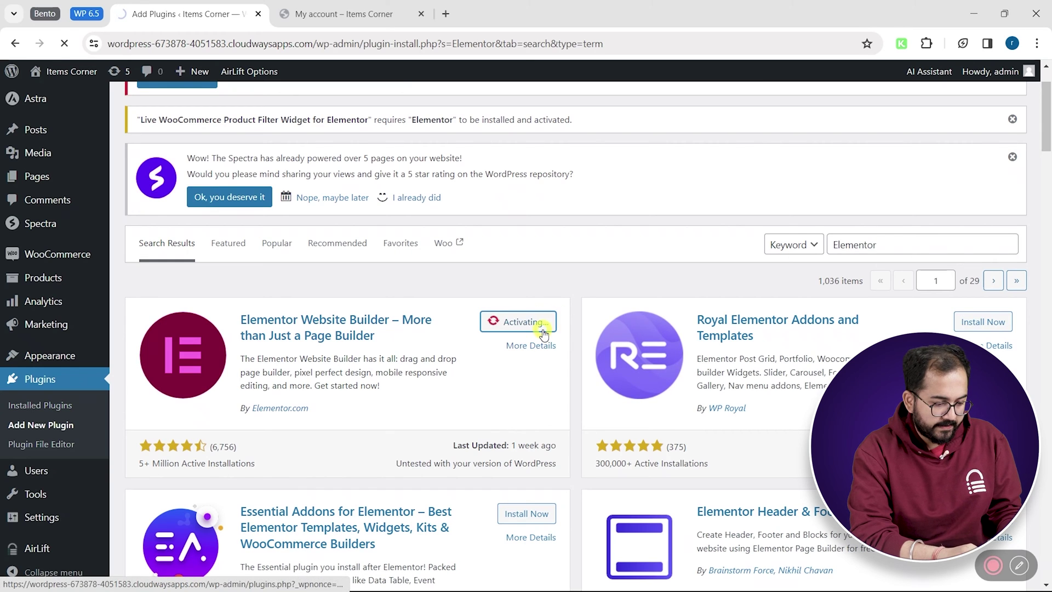
click(545, 326)
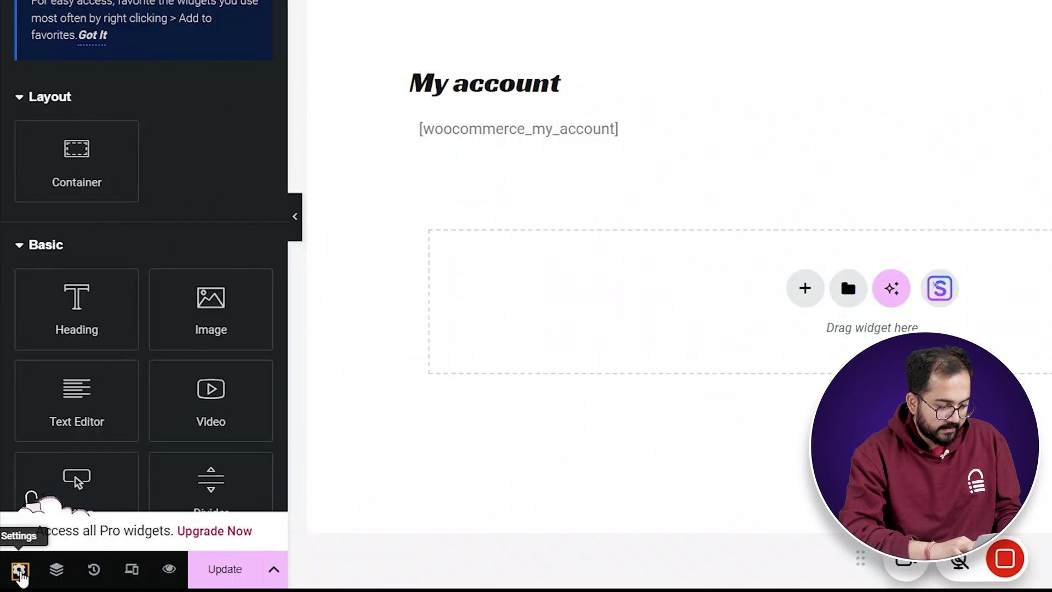
Switch the My account page layout to Elementor Full Width and save it
click(19, 570)
click(202, 204)
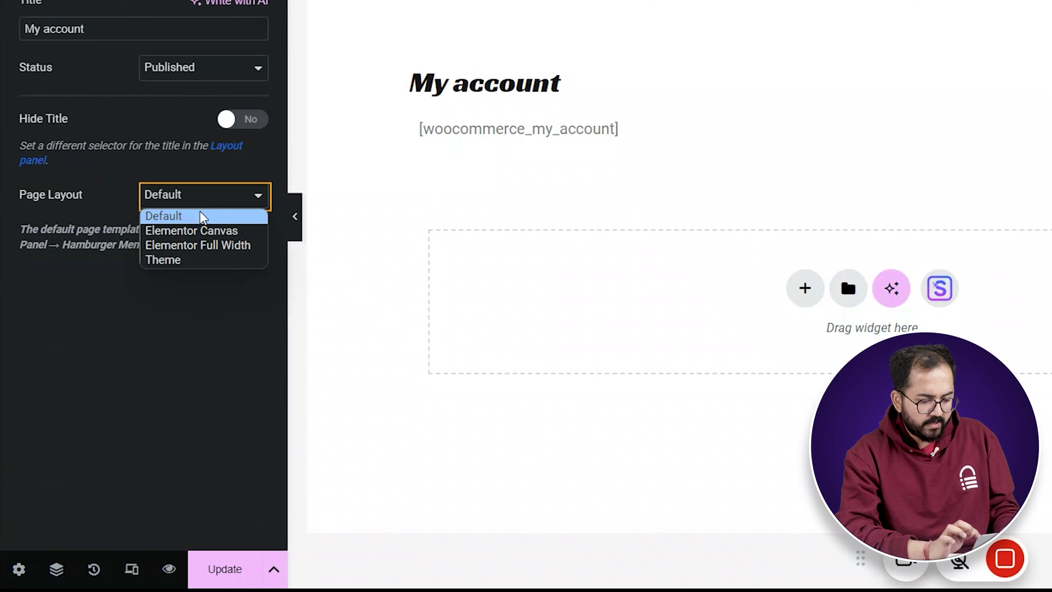
click(208, 245)
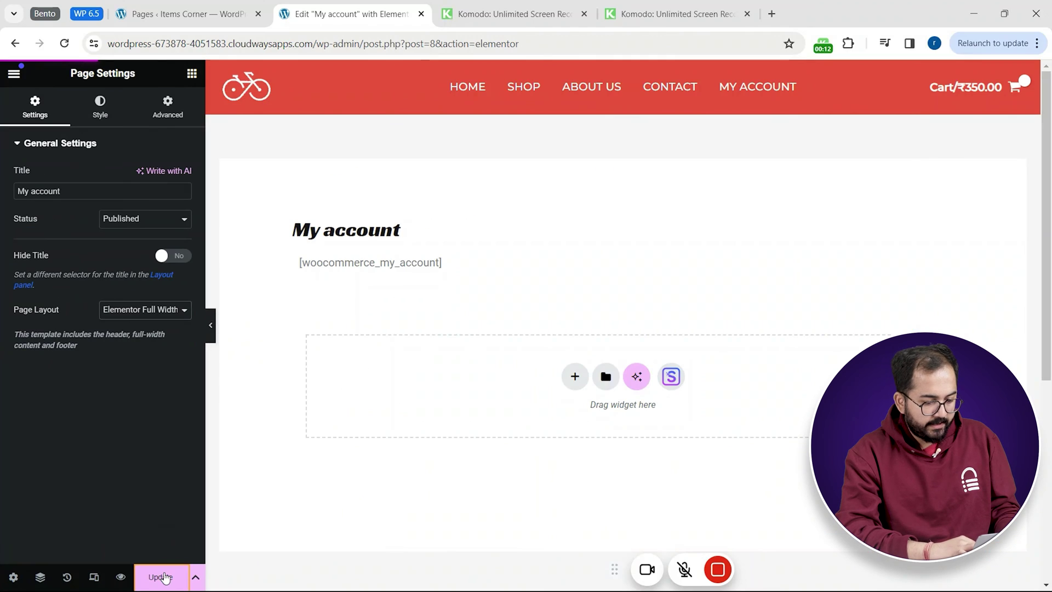
click(162, 578)
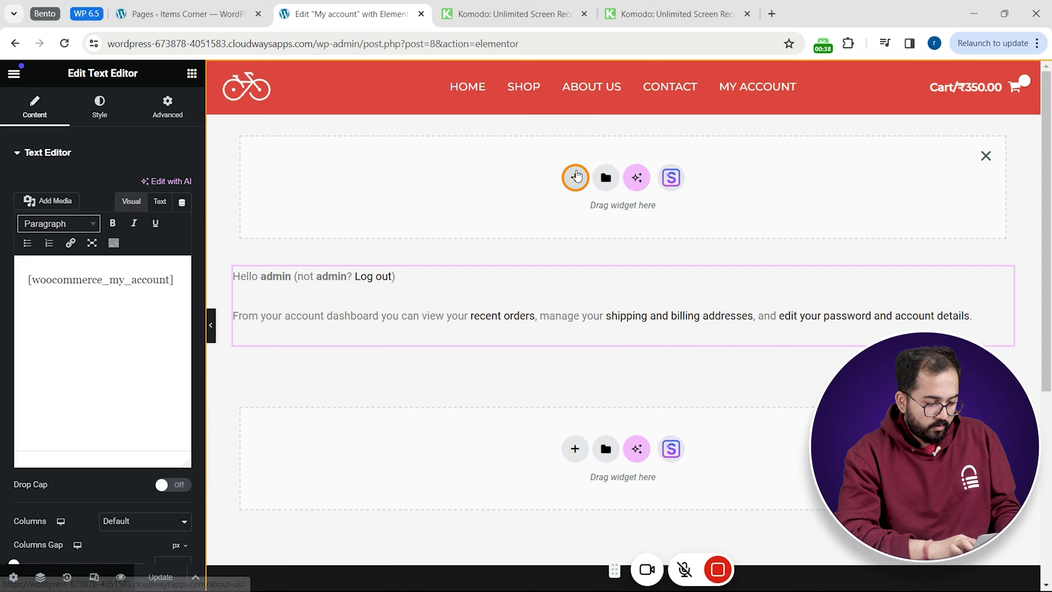
Add a one-column, full-width container above the account text with minimum height 300
click(575, 176)
click(449, 215)
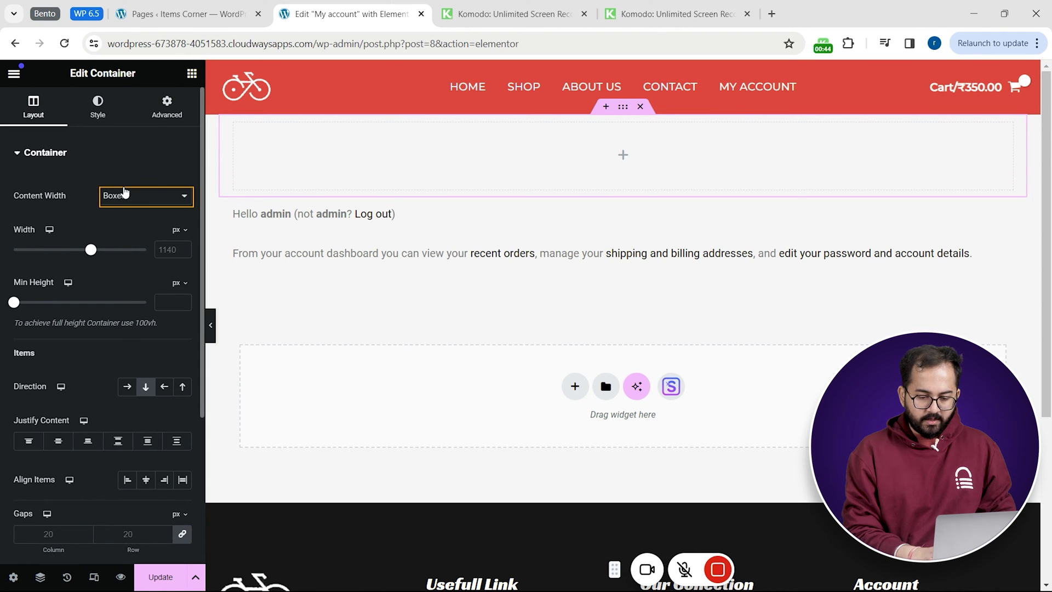
click(126, 220)
click(170, 302)
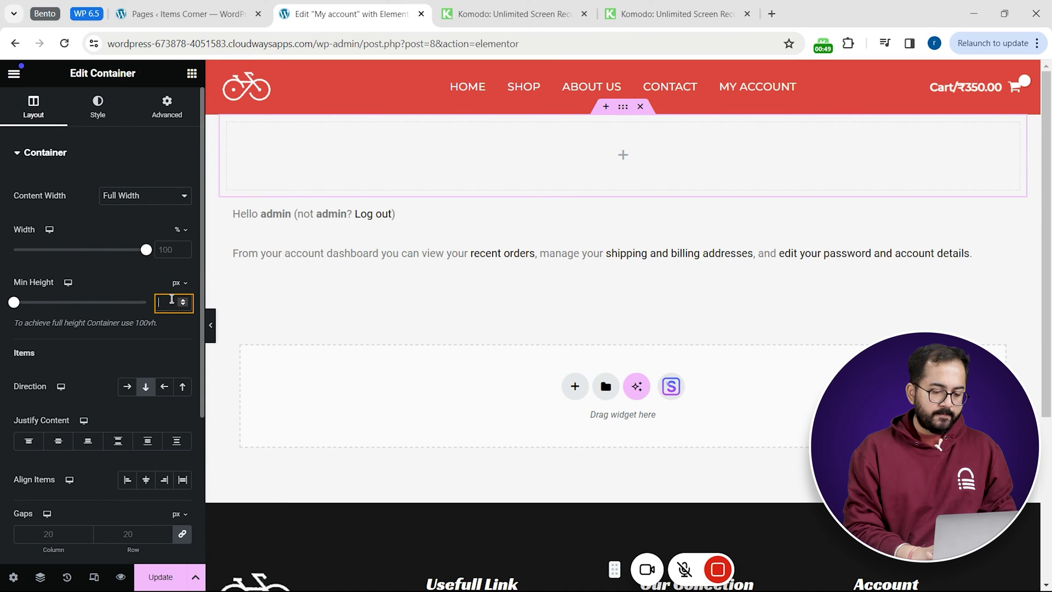
text(300)
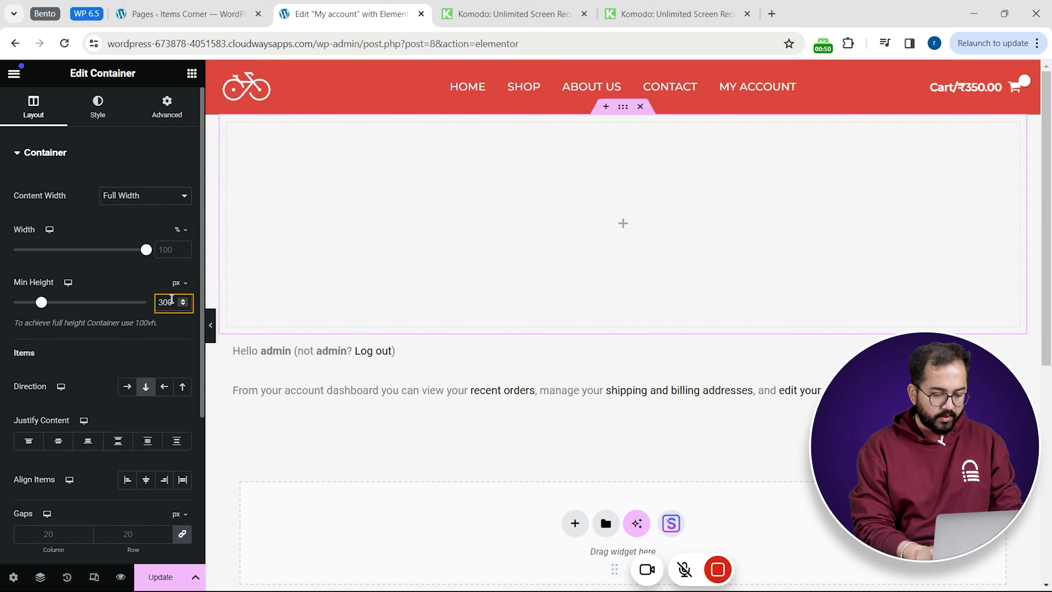
click(97, 120)
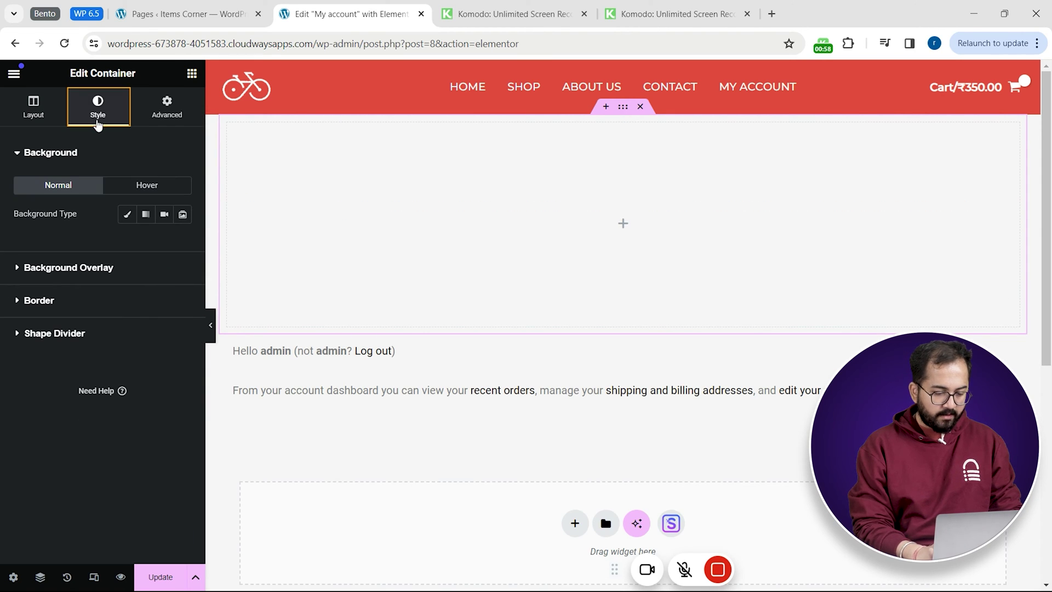
Give the container a classic background using the dark bicycle photo from the media library
click(129, 216)
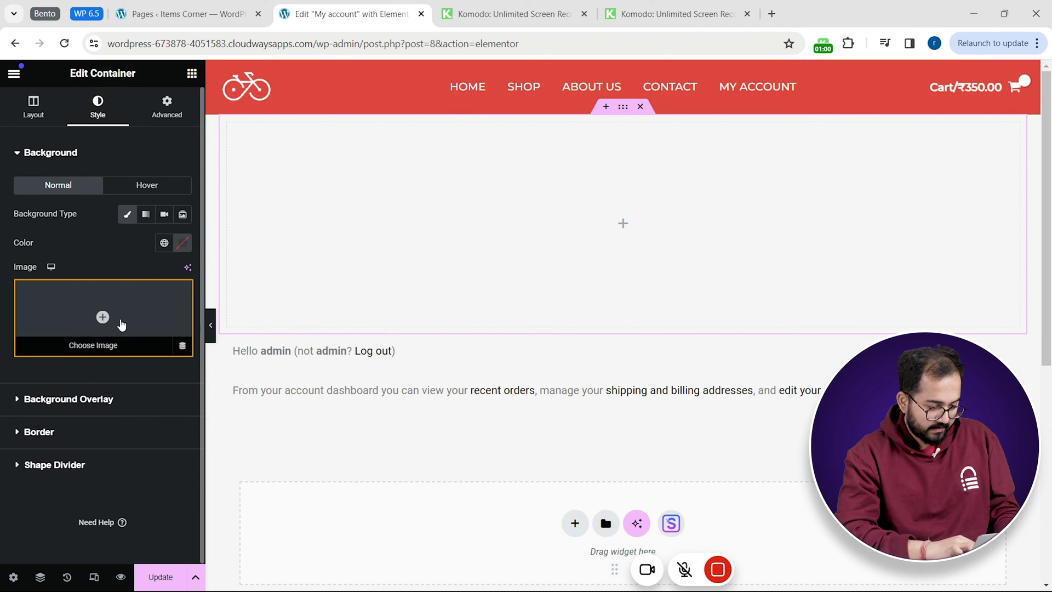
click(121, 325)
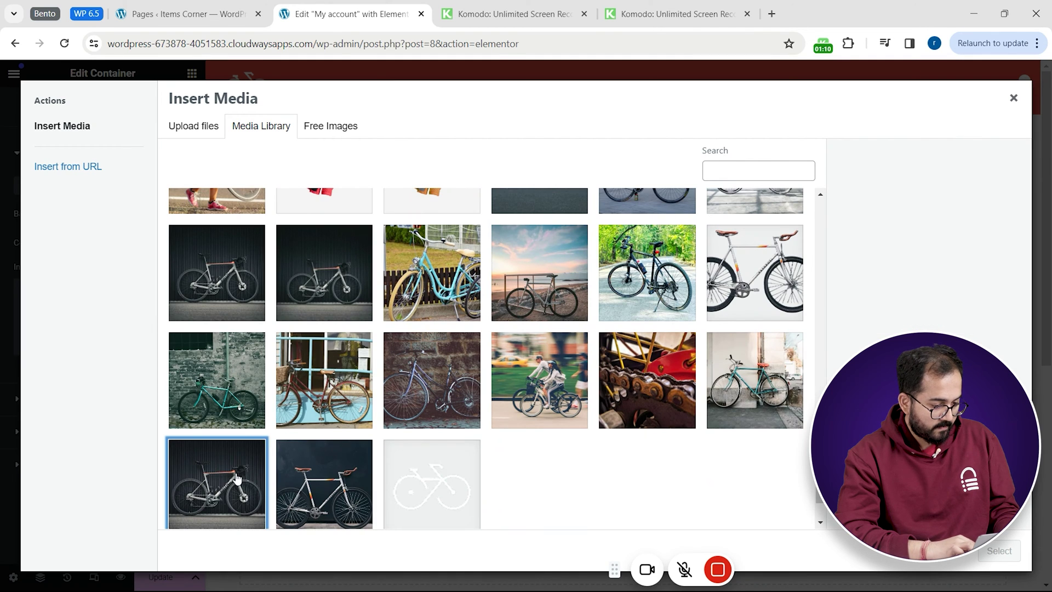
click(235, 483)
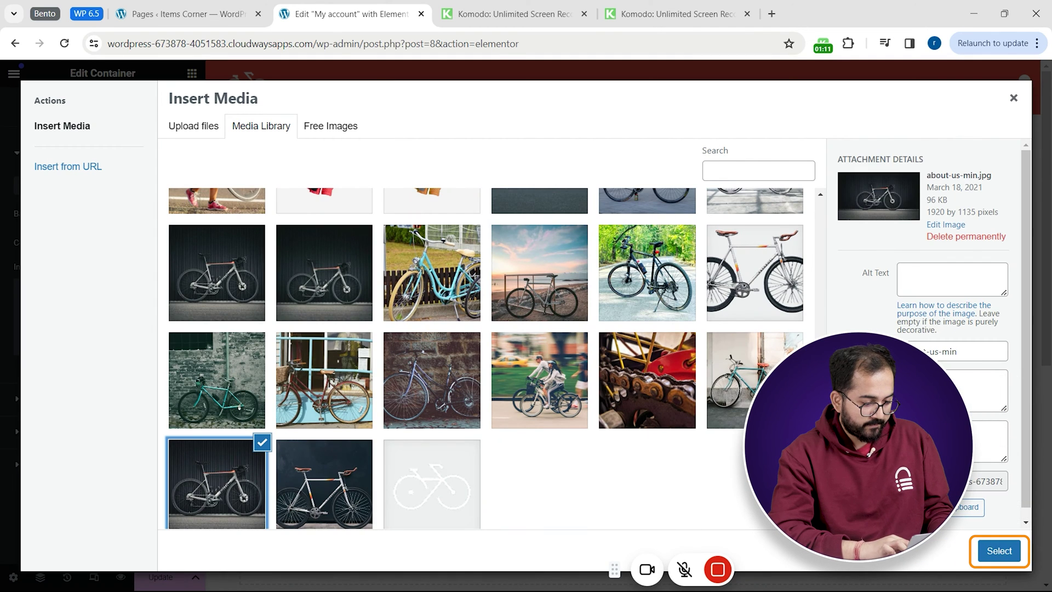
click(1000, 551)
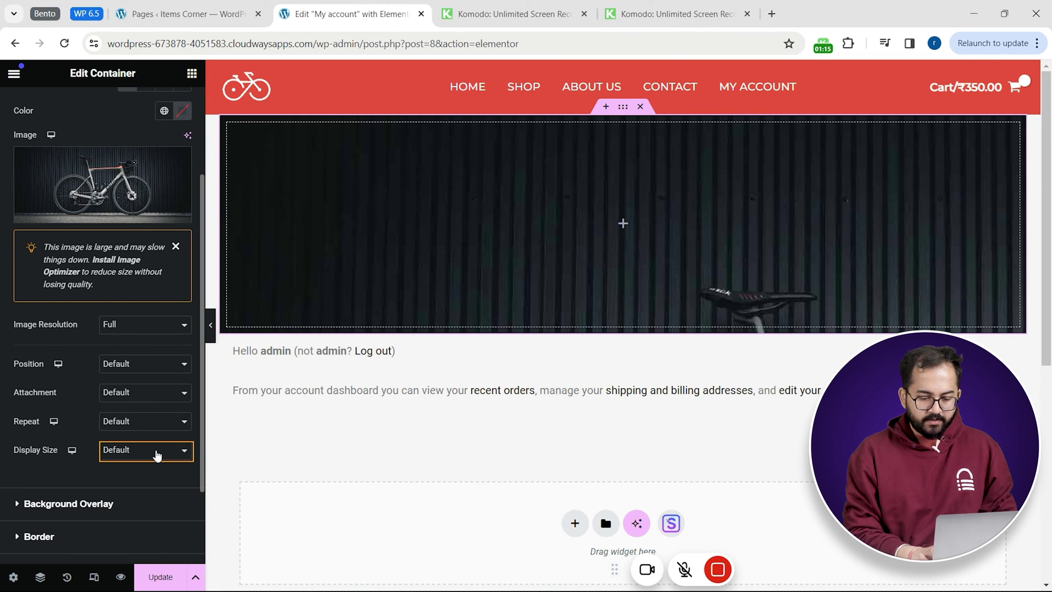
Set the background image to Cover size, No-repeat, and Center Center position
click(158, 454)
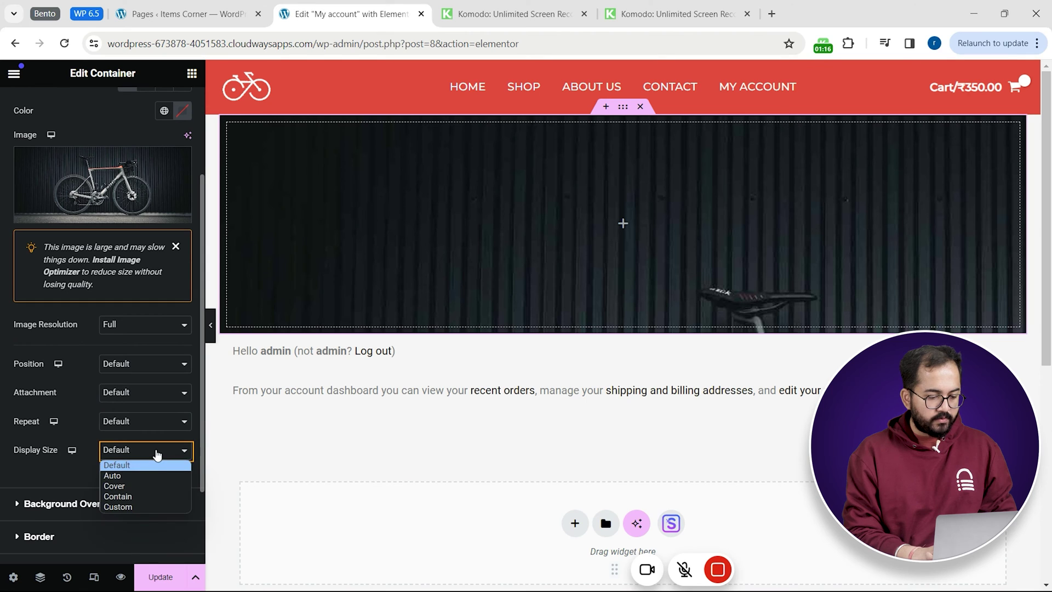
click(145, 487)
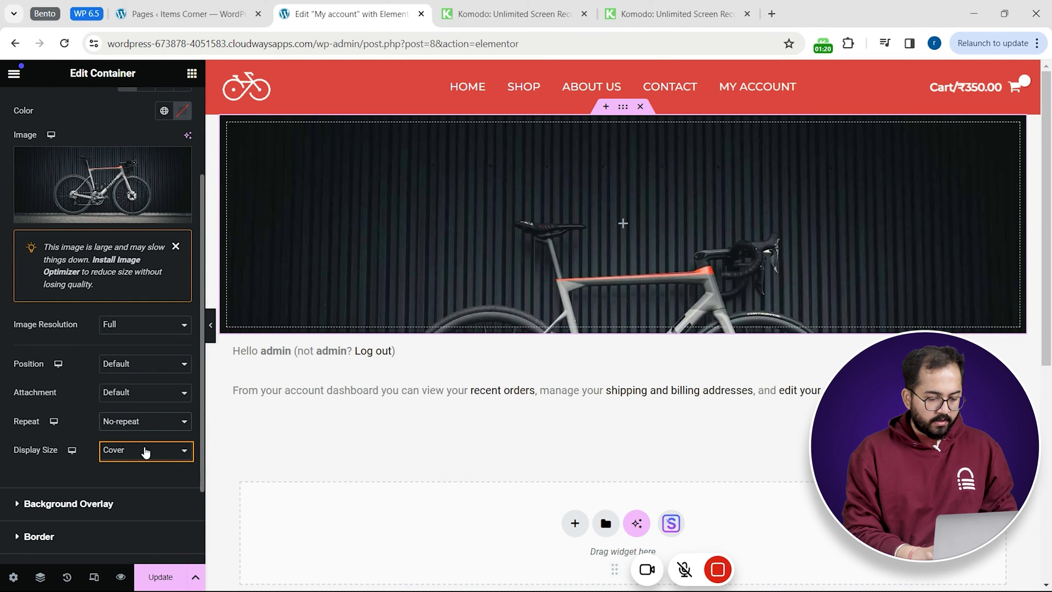
click(147, 422)
click(154, 442)
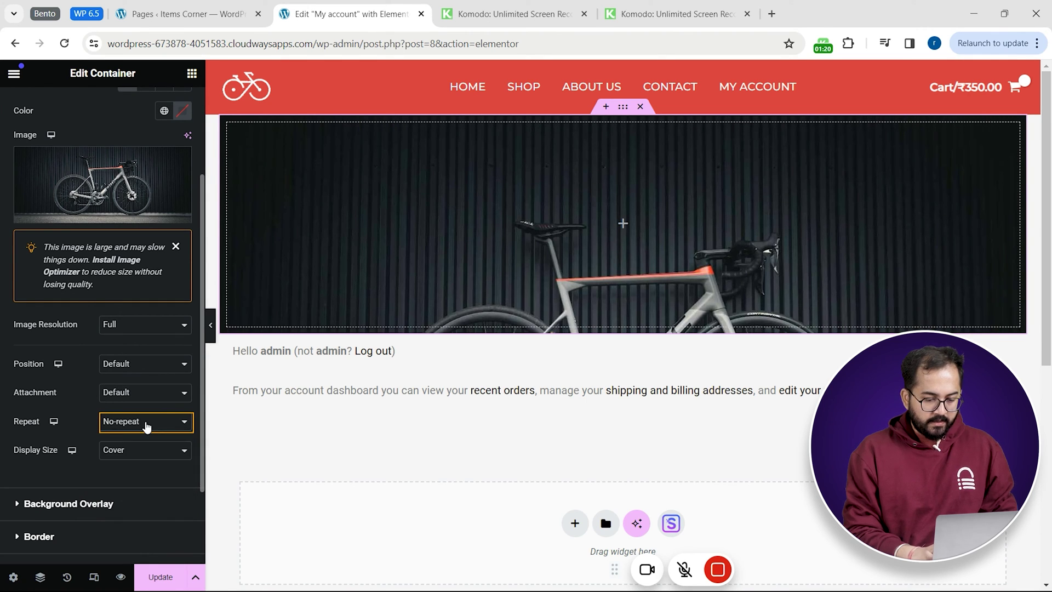
click(152, 373)
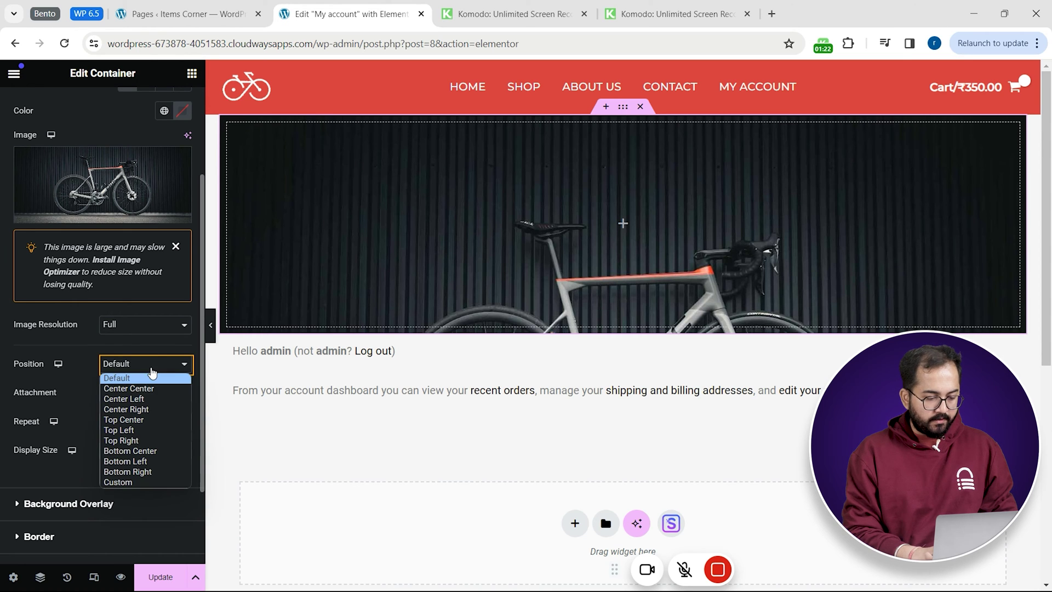
click(148, 387)
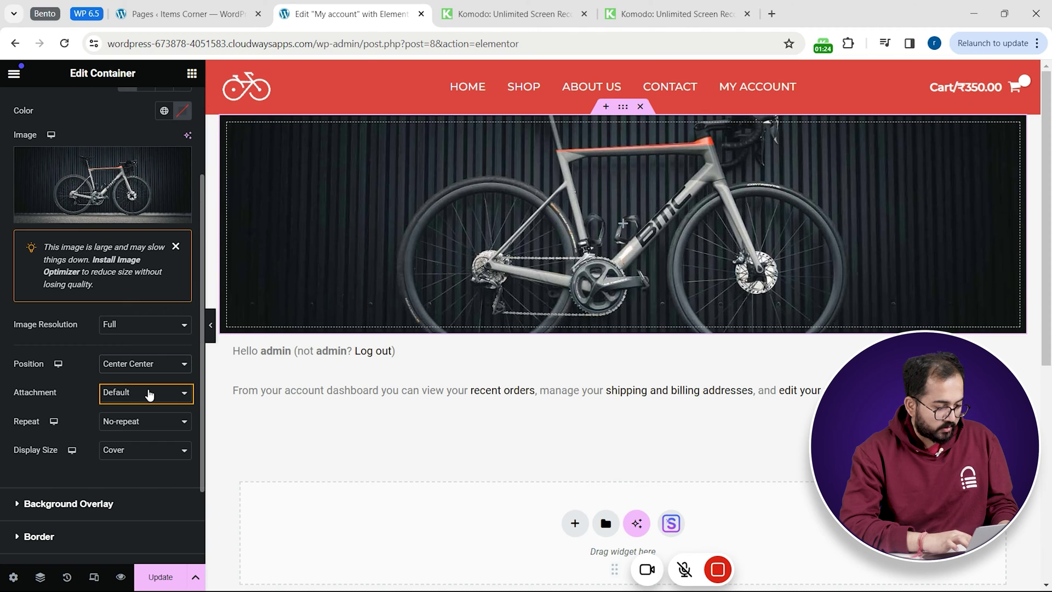
Add a Theme Color 3 background overlay to darken the hero
scroll(149, 393, down, 2)
click(39, 417)
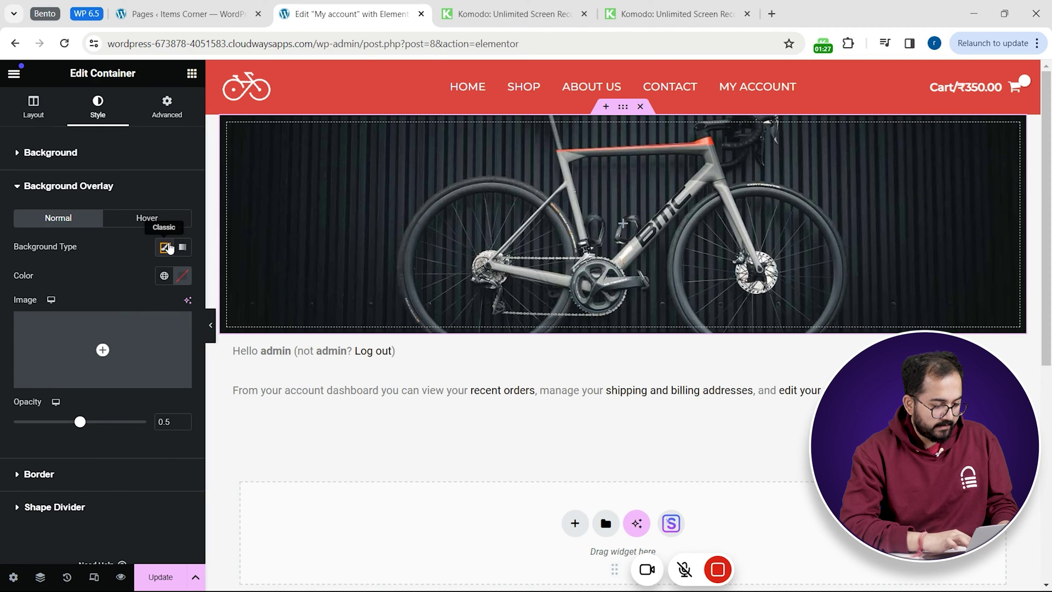
click(164, 275)
scroll(33, 372, down, 3)
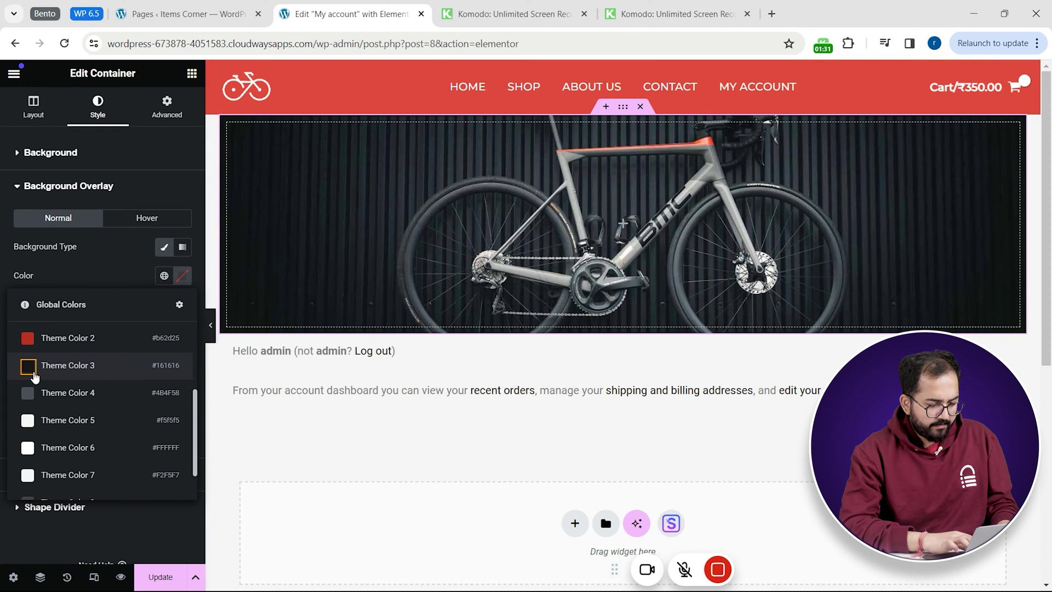
click(33, 374)
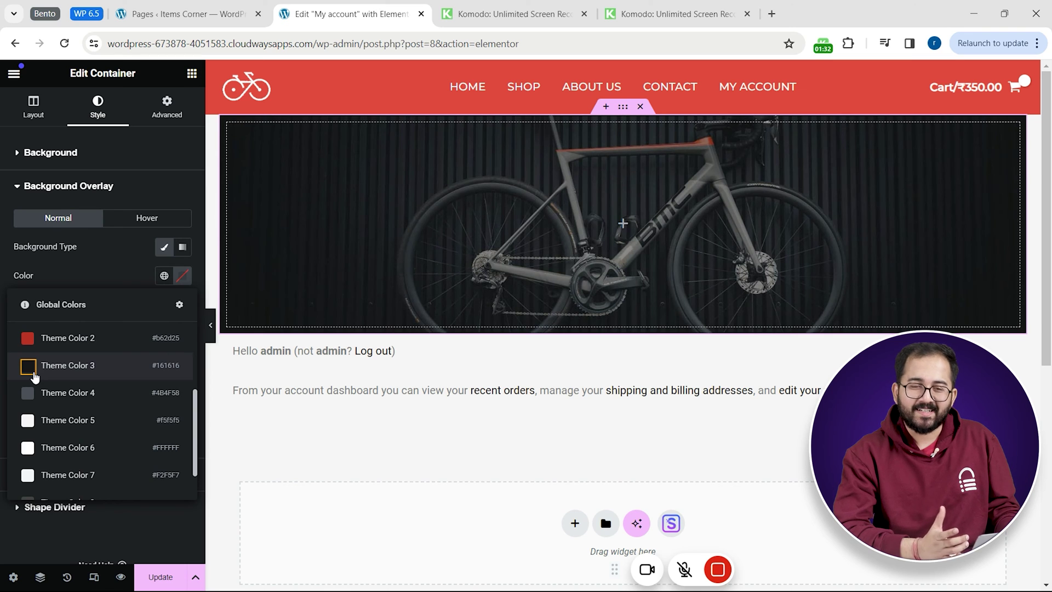
Drop a Heading widget into the hero and change its text to 'My Account'
click(623, 224)
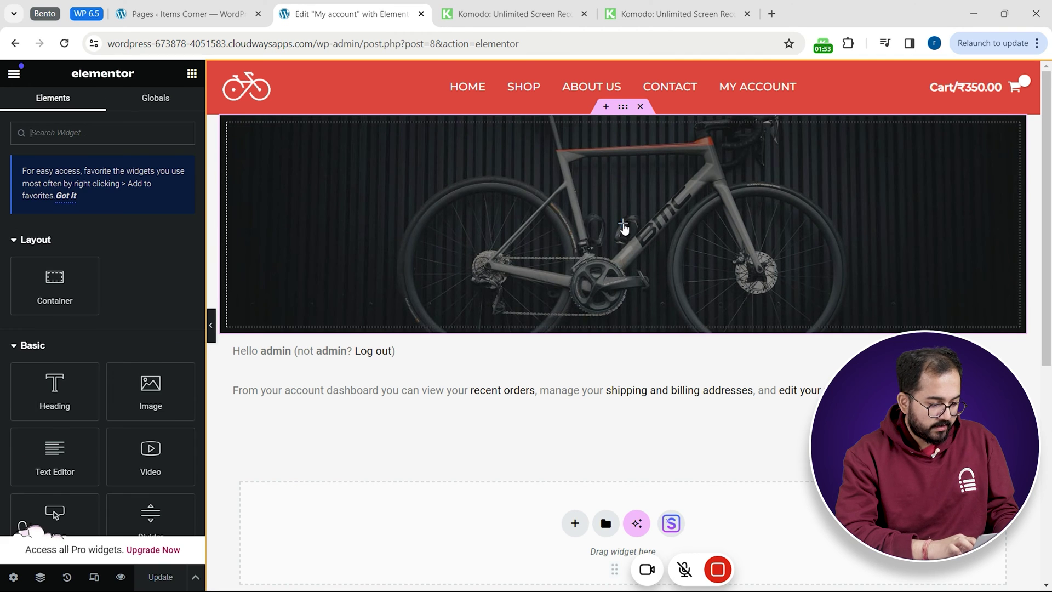
drag(54, 391, 392, 222)
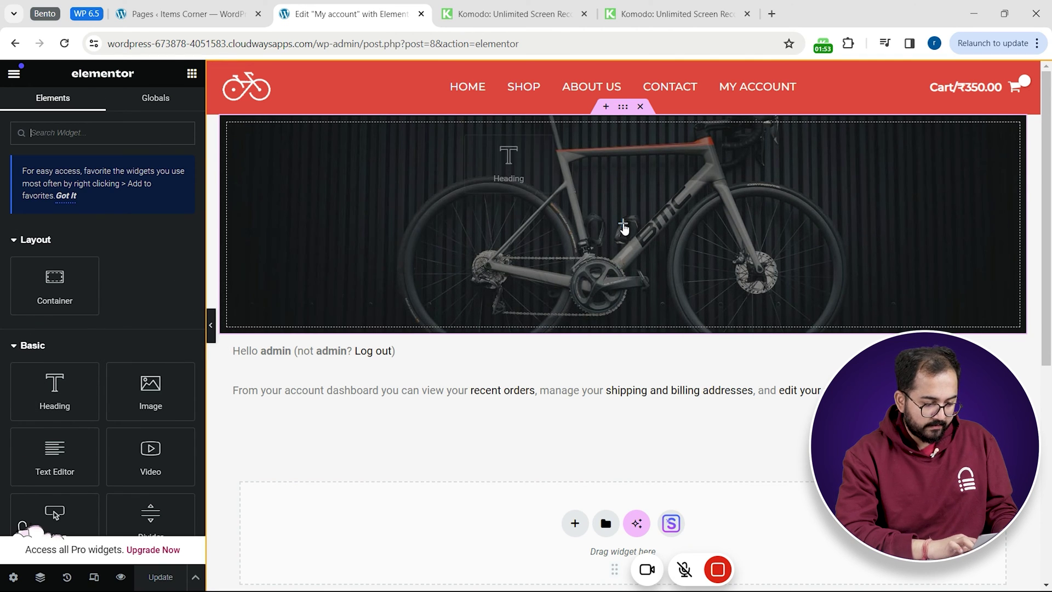
drag(623, 227, 623, 227)
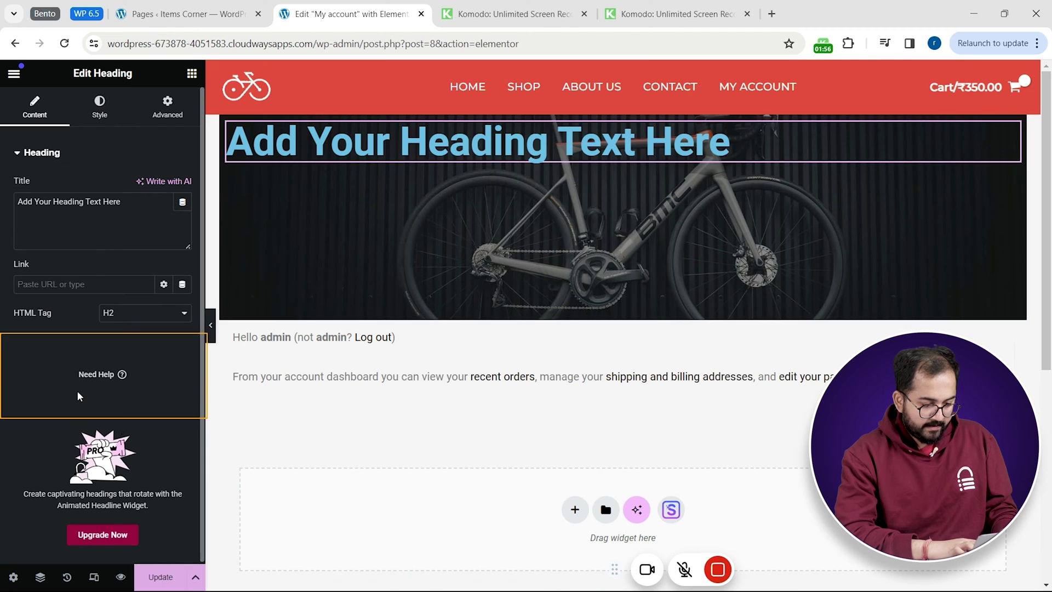
double_click(490, 137)
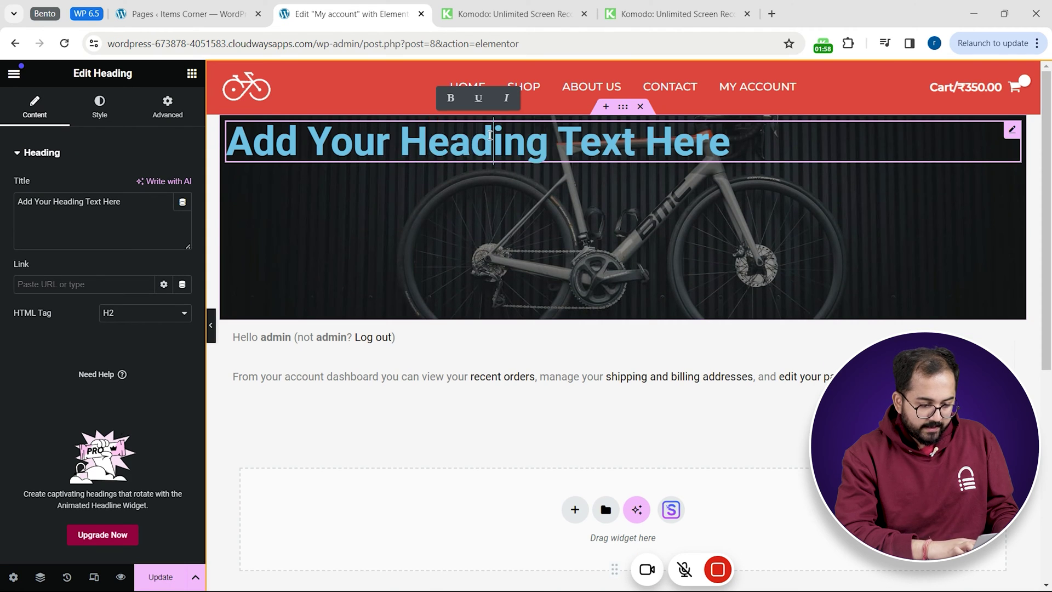
triple_click(490, 135)
text(My)
key(Caps_Lock)
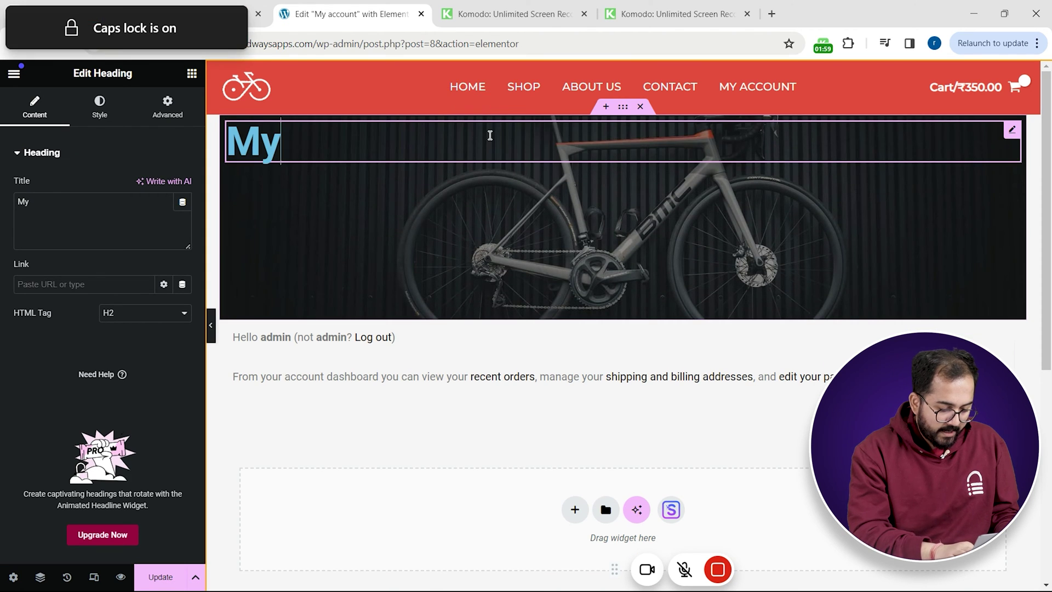
text(A)
key(Caps_Lock)
text(ccount)
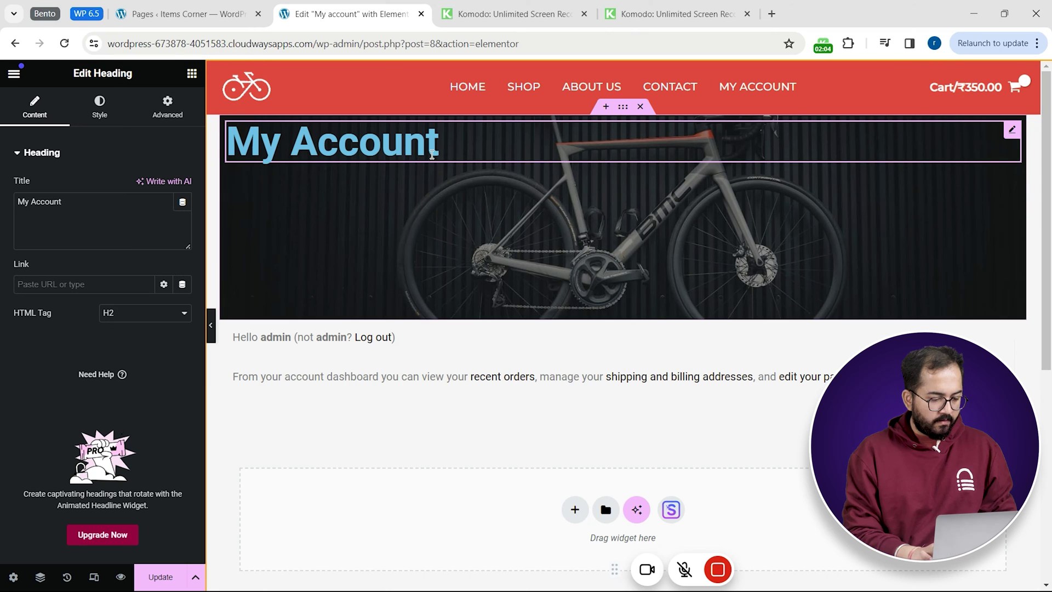
Make the heading white and centred with a 100 top margin, then update the page
click(100, 107)
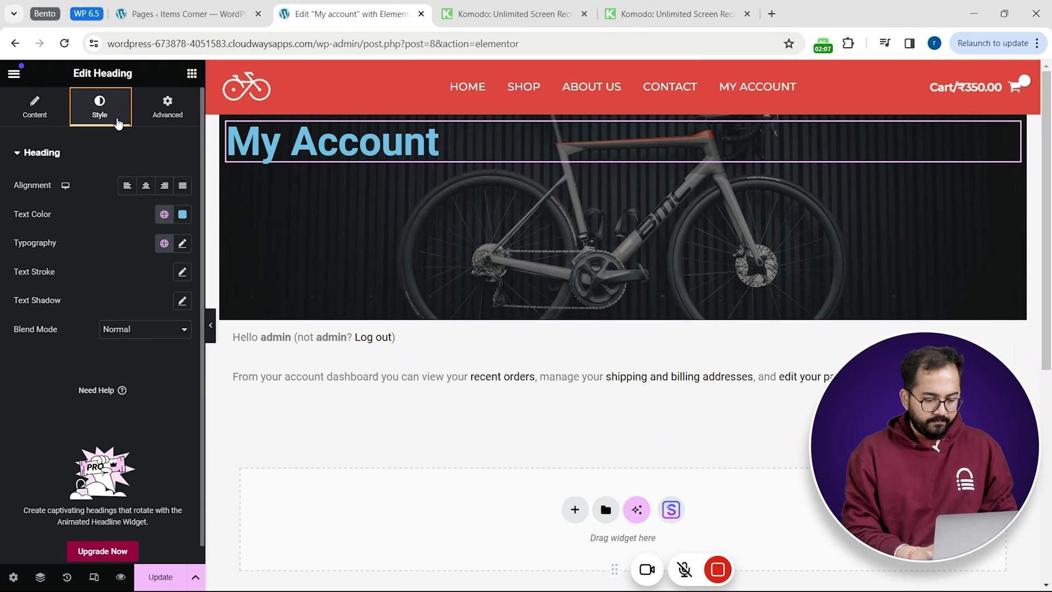
click(186, 218)
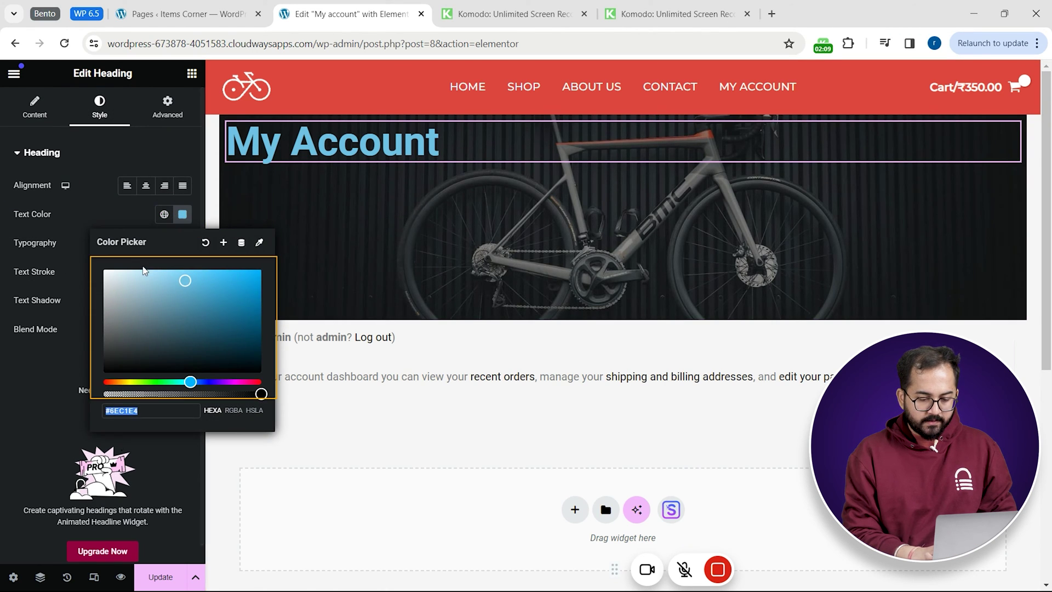
drag(129, 273, 95, 274)
click(168, 107)
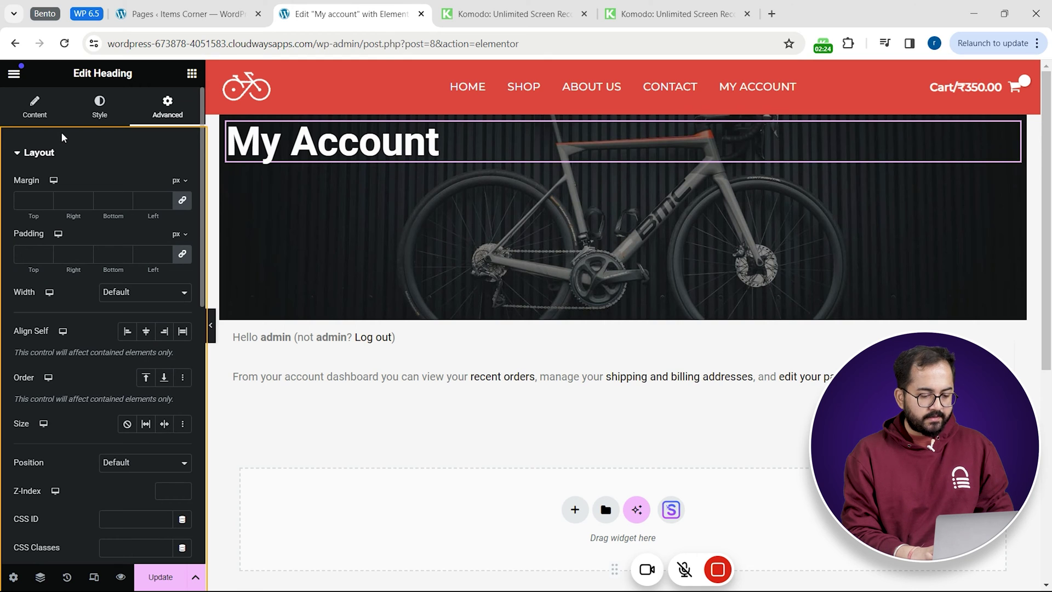
click(95, 107)
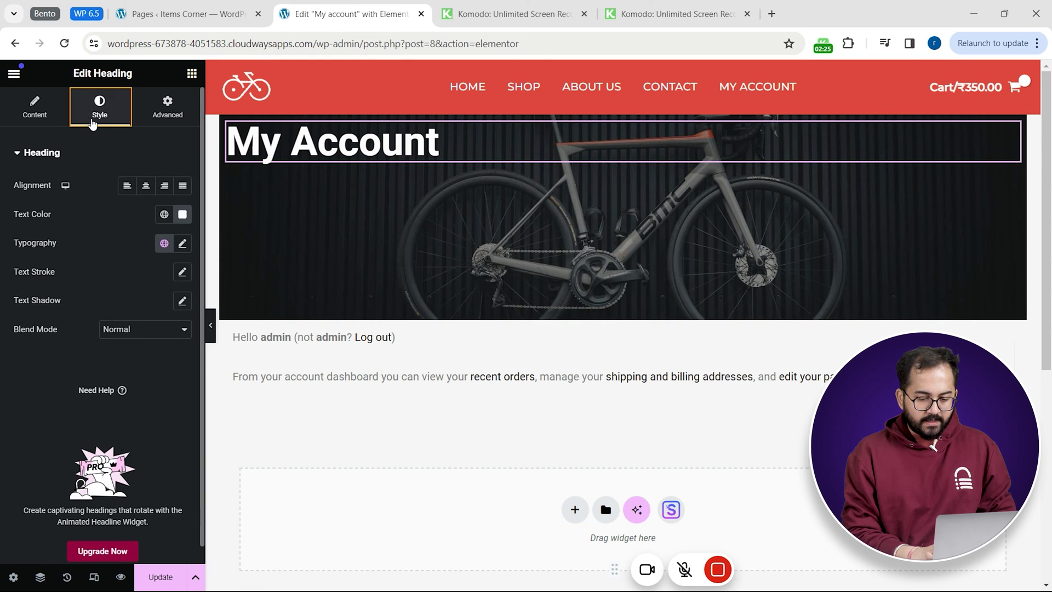
click(146, 186)
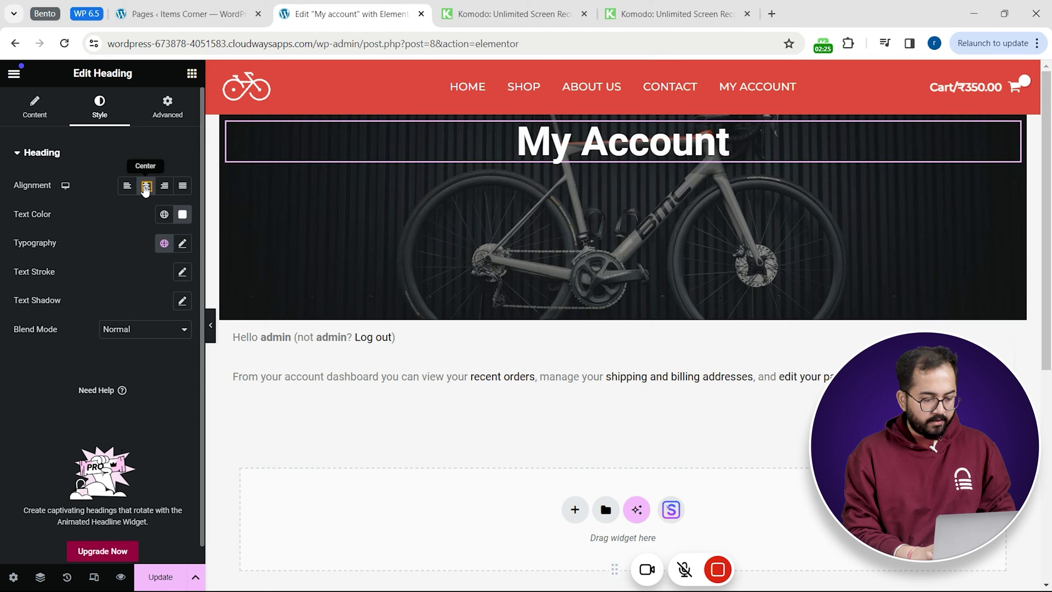
click(167, 105)
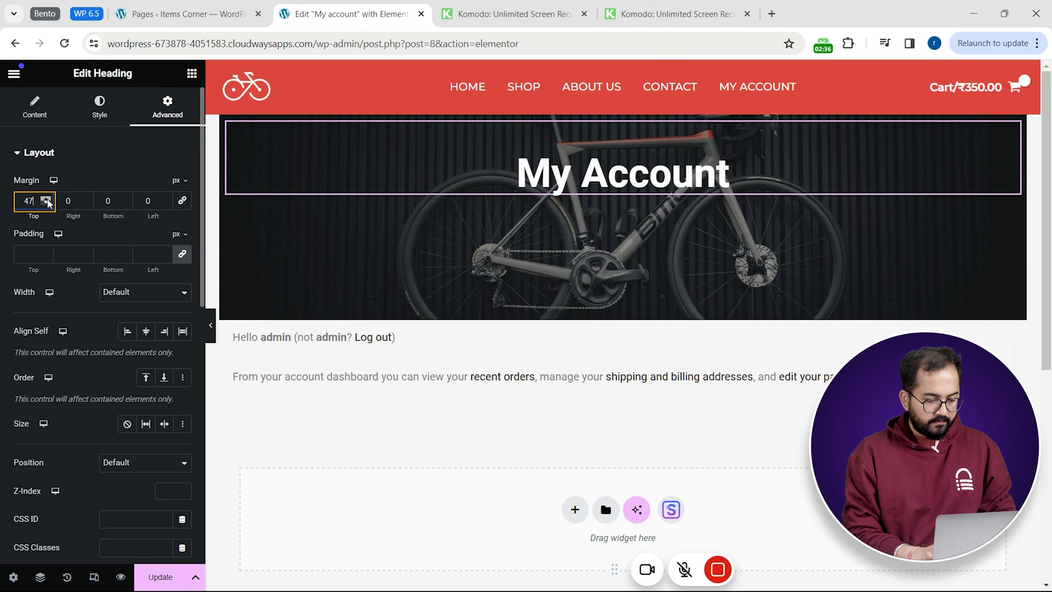
click(47, 199)
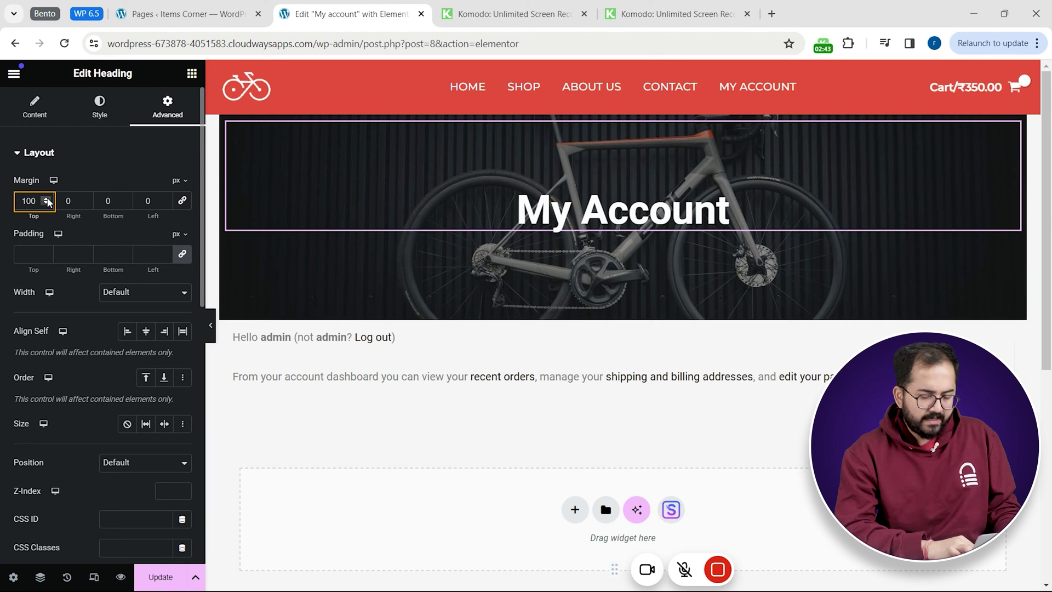
click(160, 578)
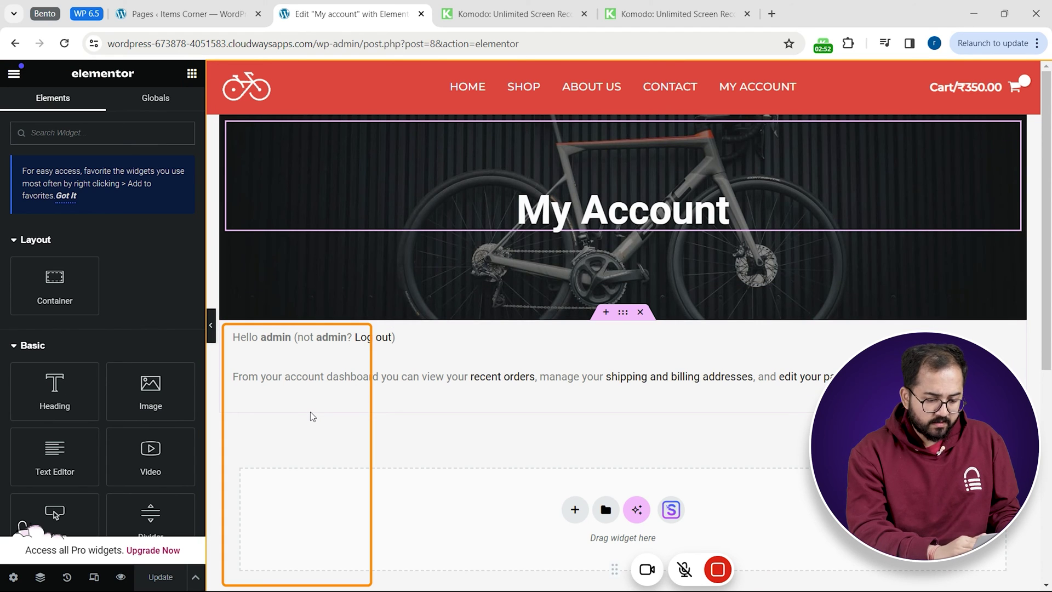
Add a four-column container below the hero with a -76 px top margin so it overlaps the image
click(606, 312)
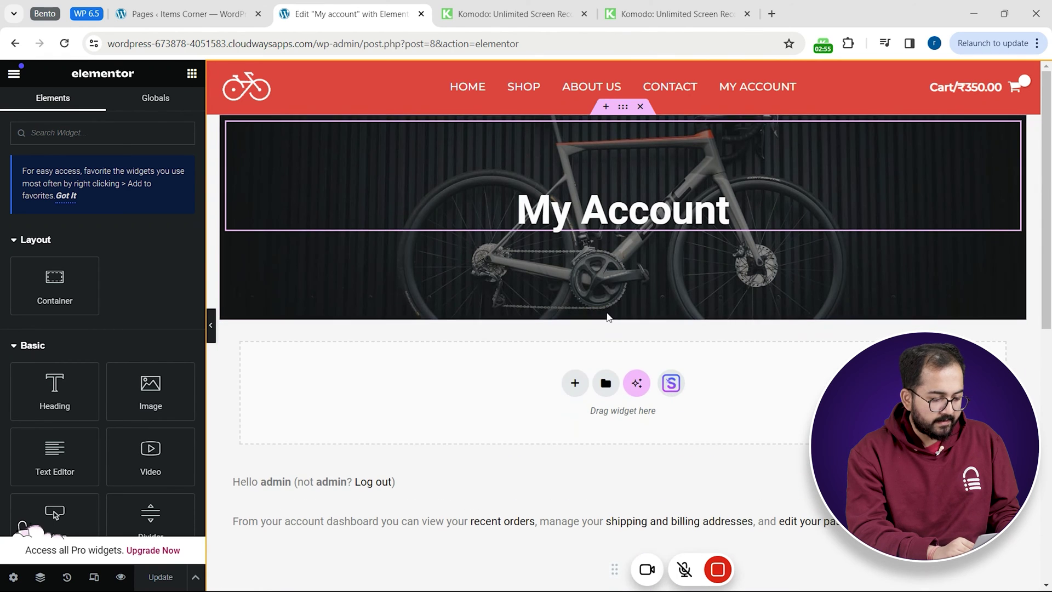
click(579, 380)
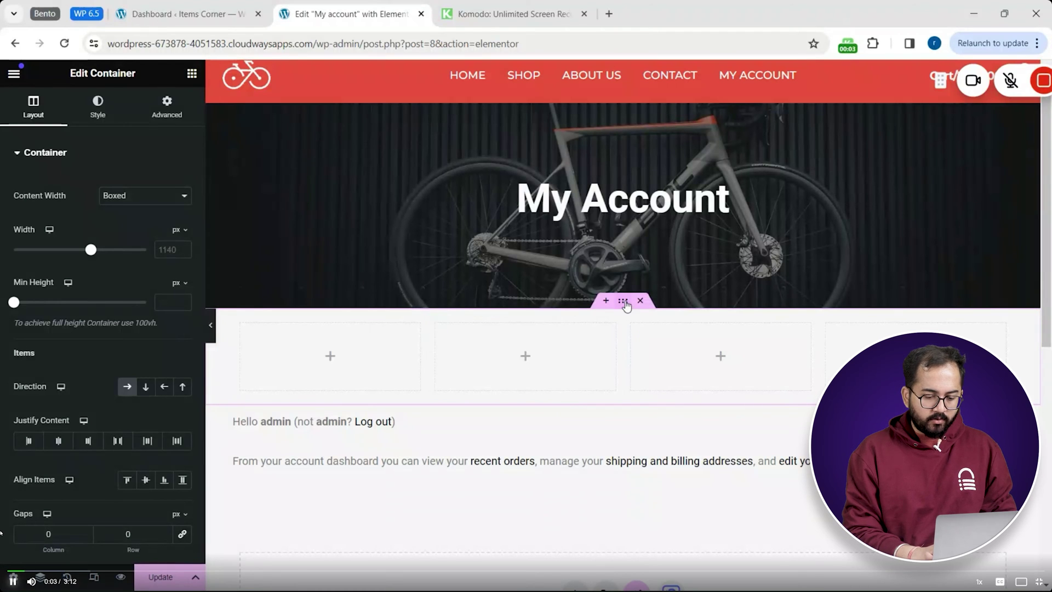
click(149, 104)
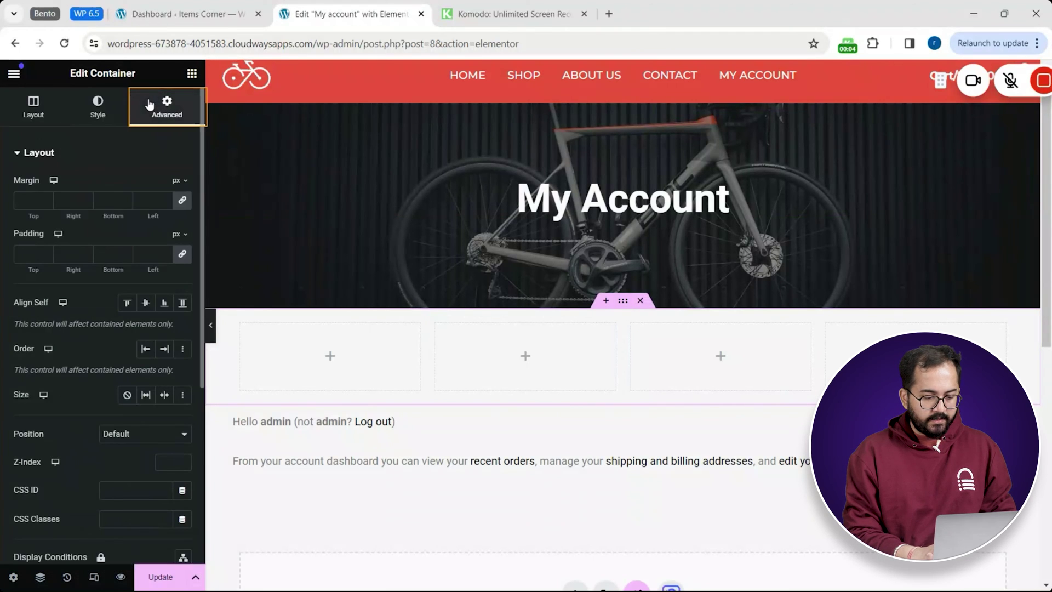
click(30, 201)
text(-75)
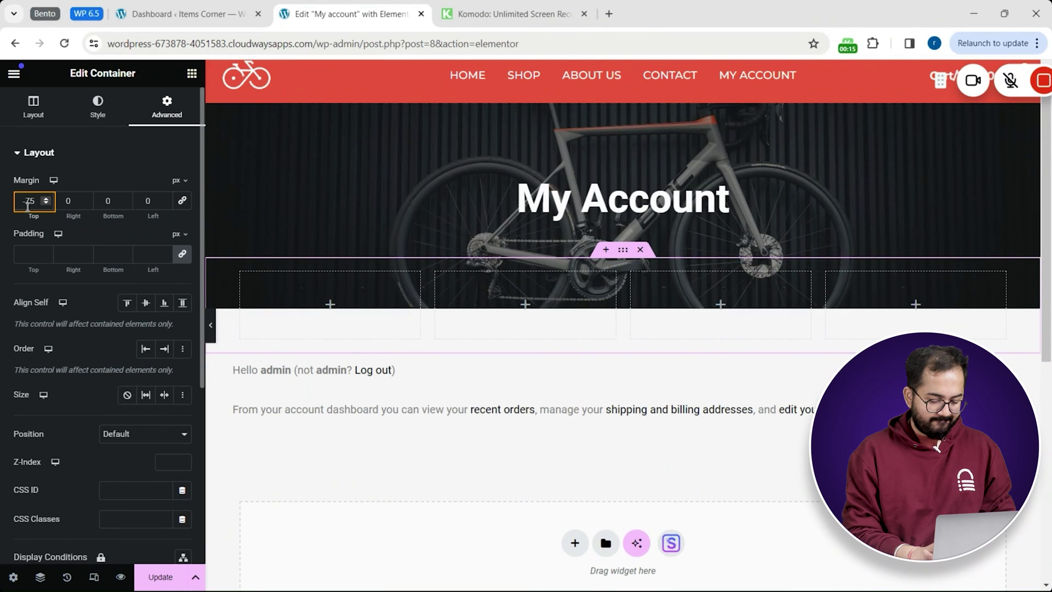
key(Down)
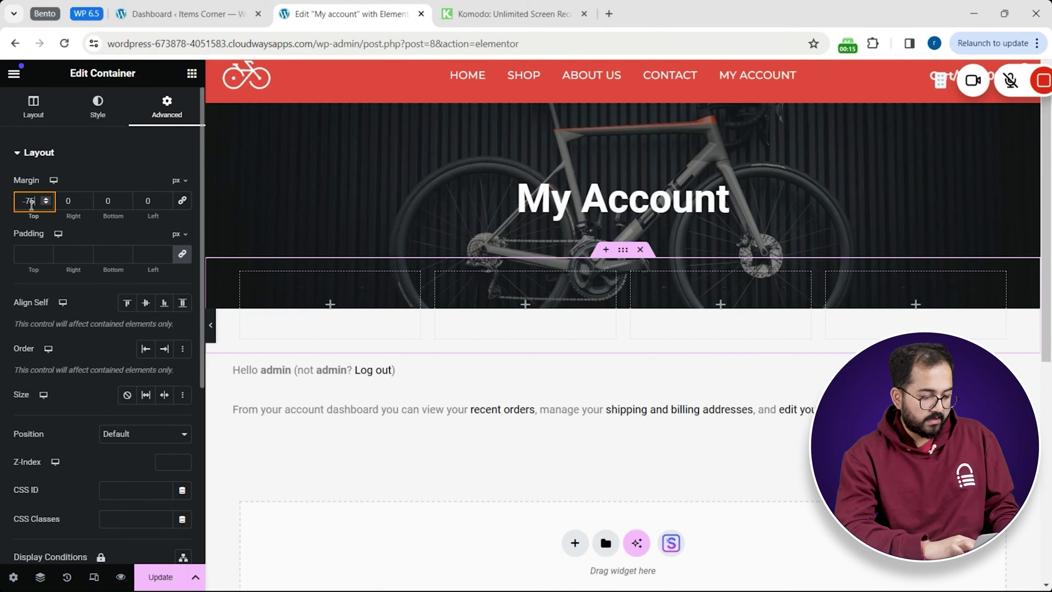
click(329, 304)
Place an Icon Box widget in the first box and clear its description text
click(80, 136)
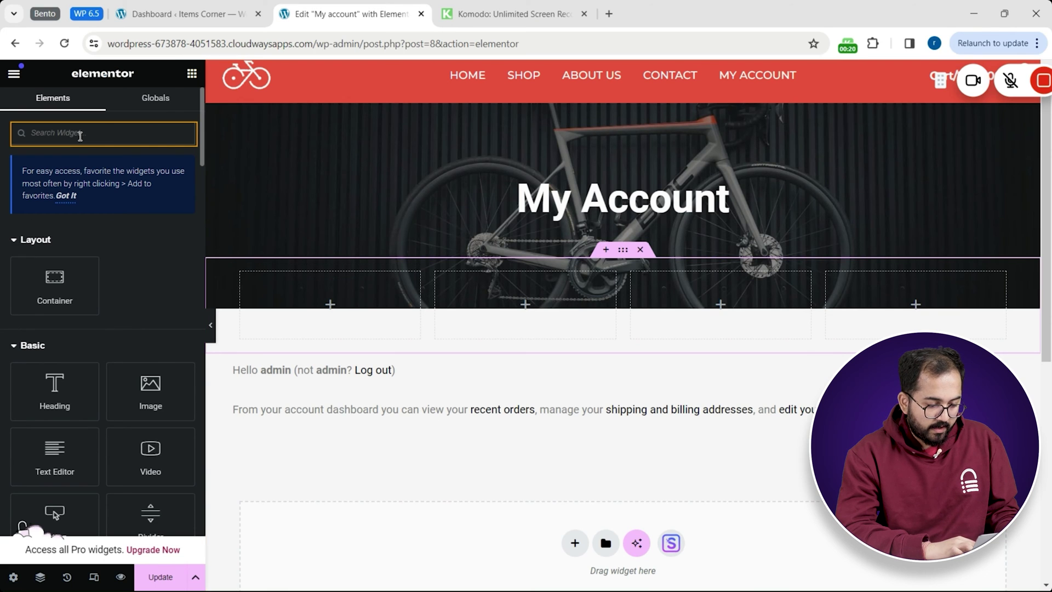
text(icon)
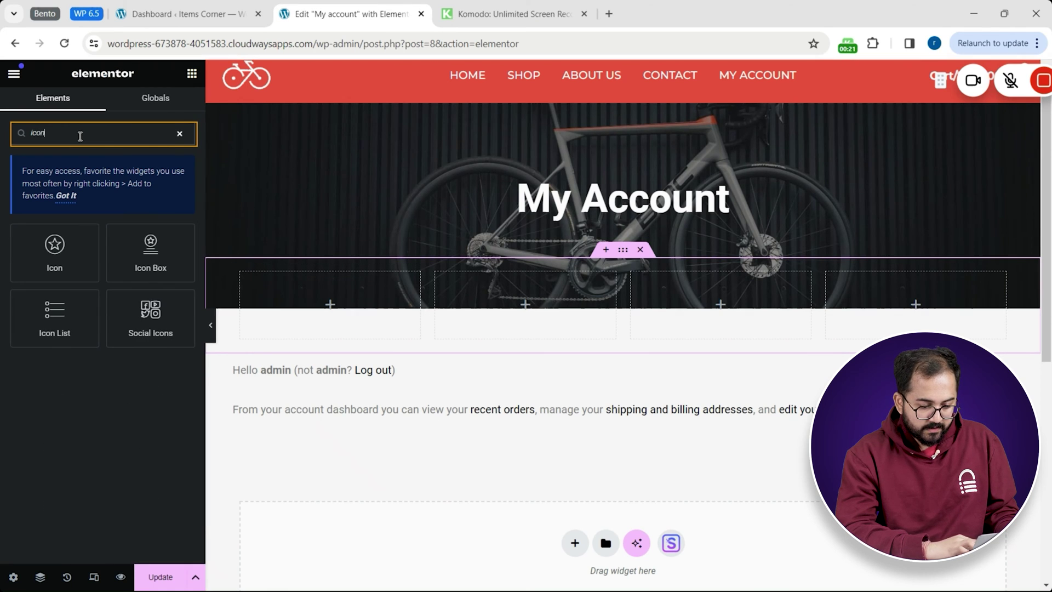
drag(150, 249, 307, 287)
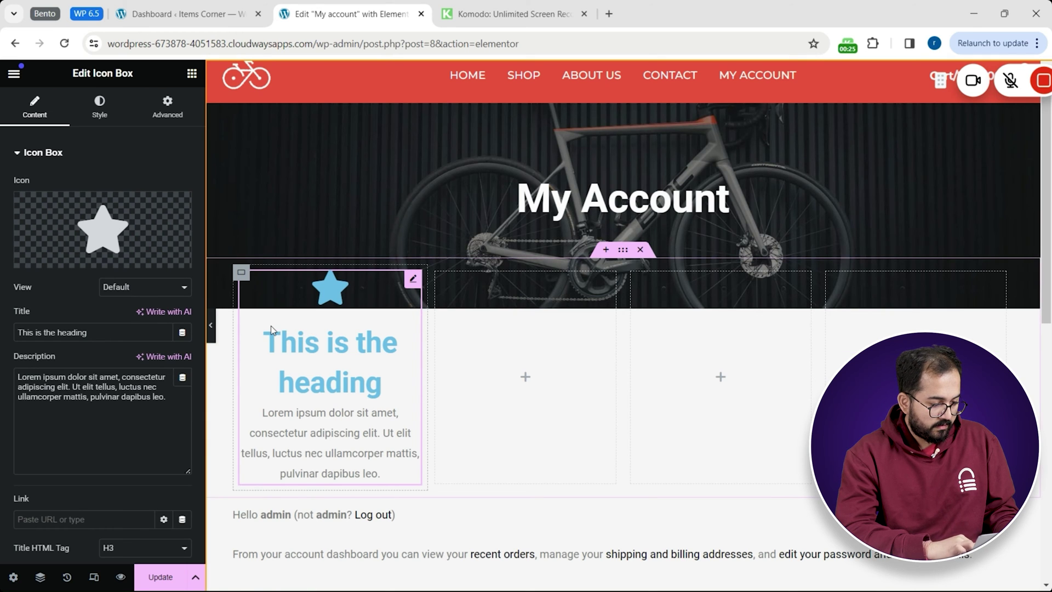
click(145, 396)
key(ctrl+a)
key(BackSpace)
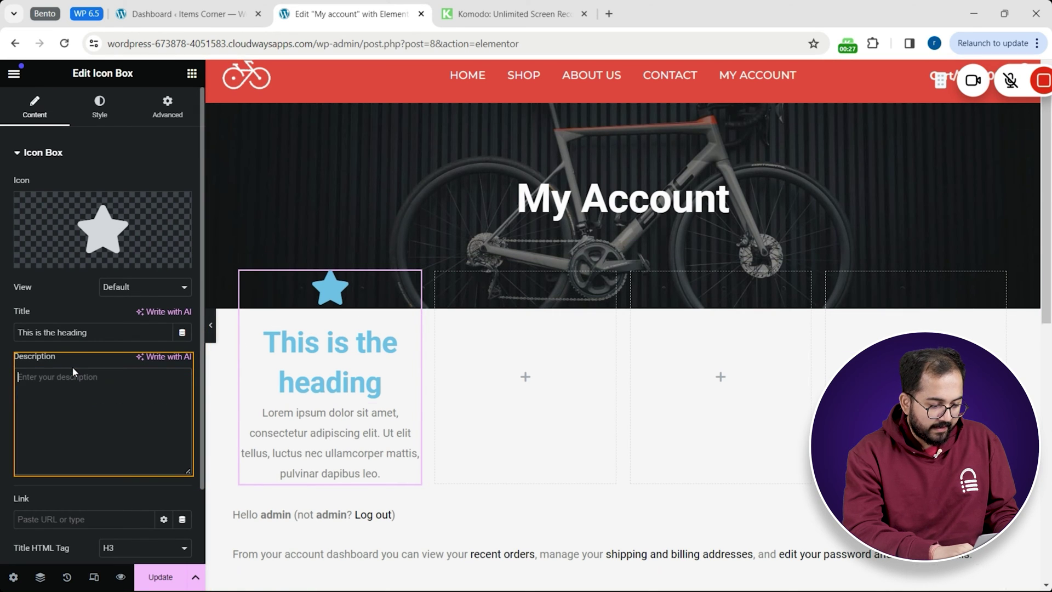
Retitle the icon box 'Dashboard' as an H4 heading and bring up the icon library
click(96, 334)
drag(96, 334, 6, 339)
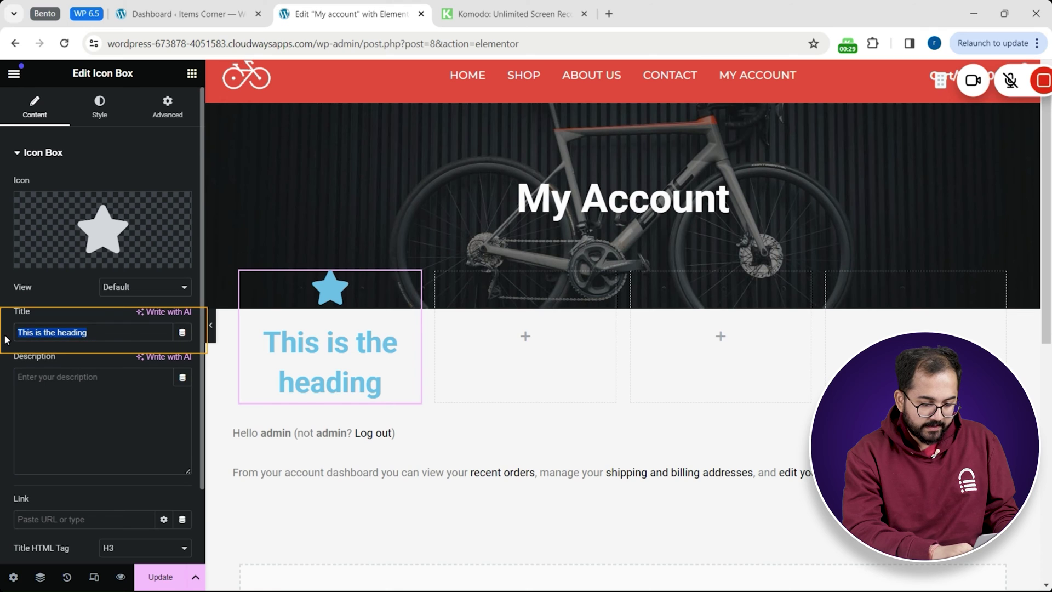
key(Caps_Lock)
text(Dashbo)
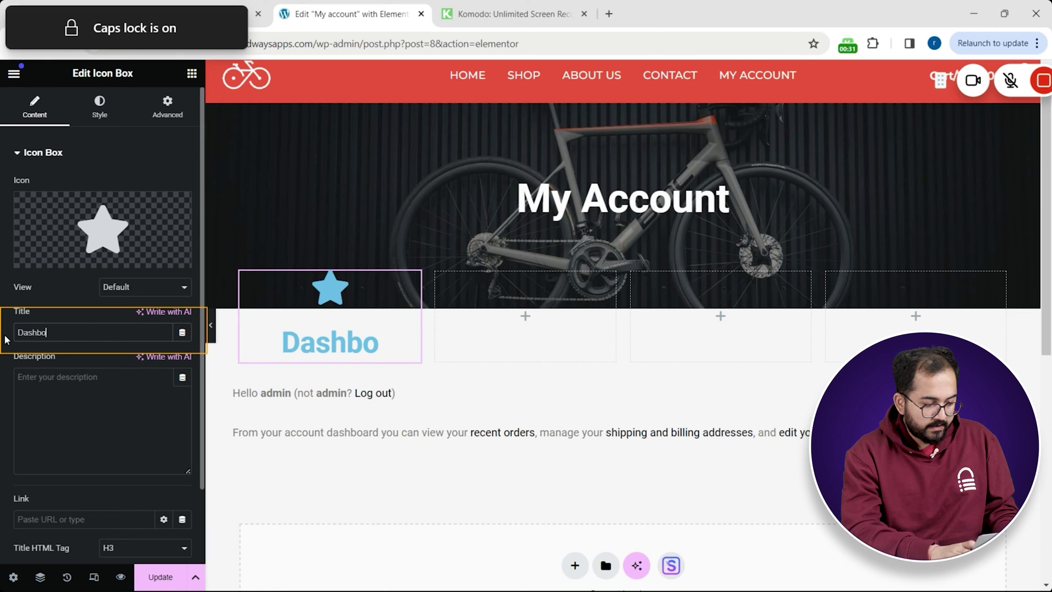
text(ard)
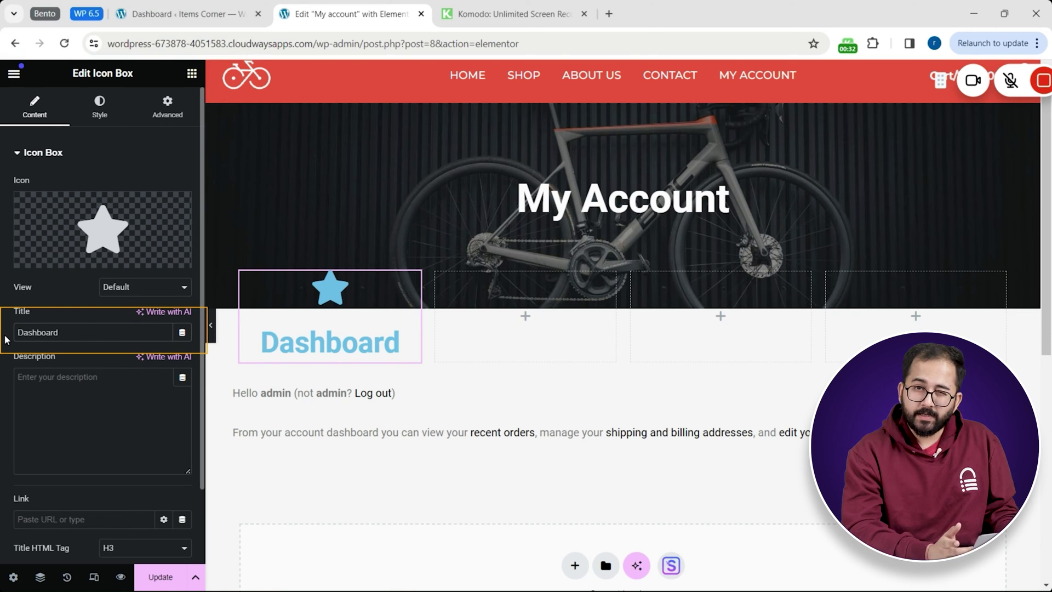
click(144, 548)
click(122, 485)
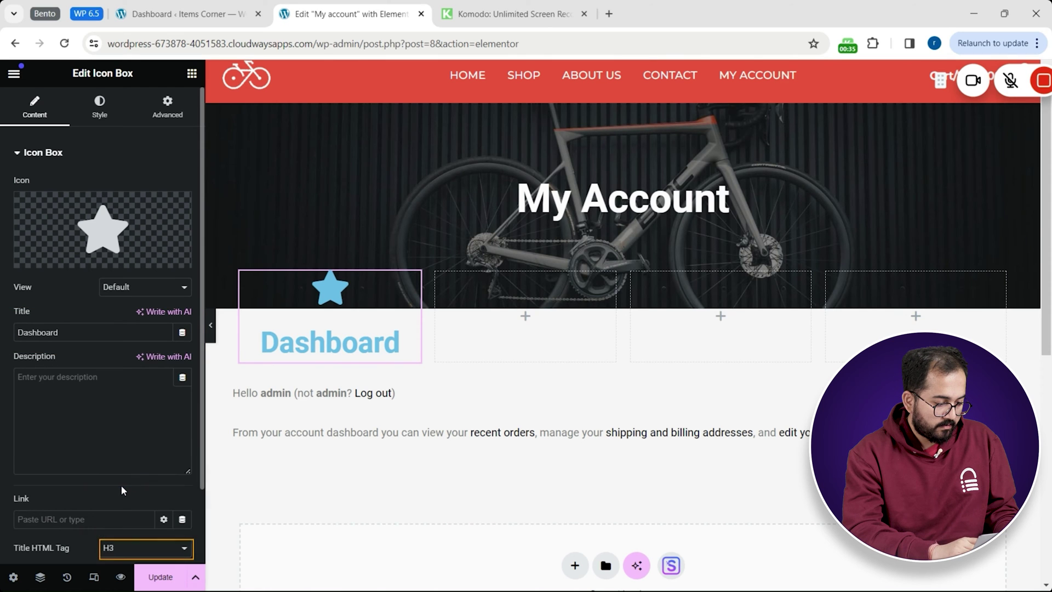
click(97, 230)
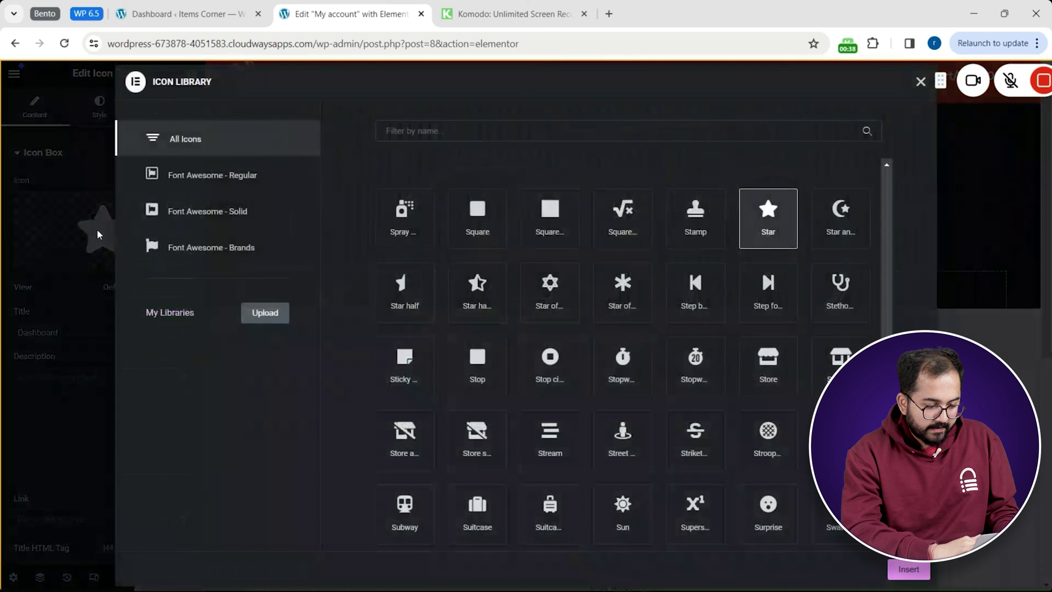
Insert the Chalkboard icon found by searching 'boar' and set its view to Stacked
click(406, 131)
text(boar)
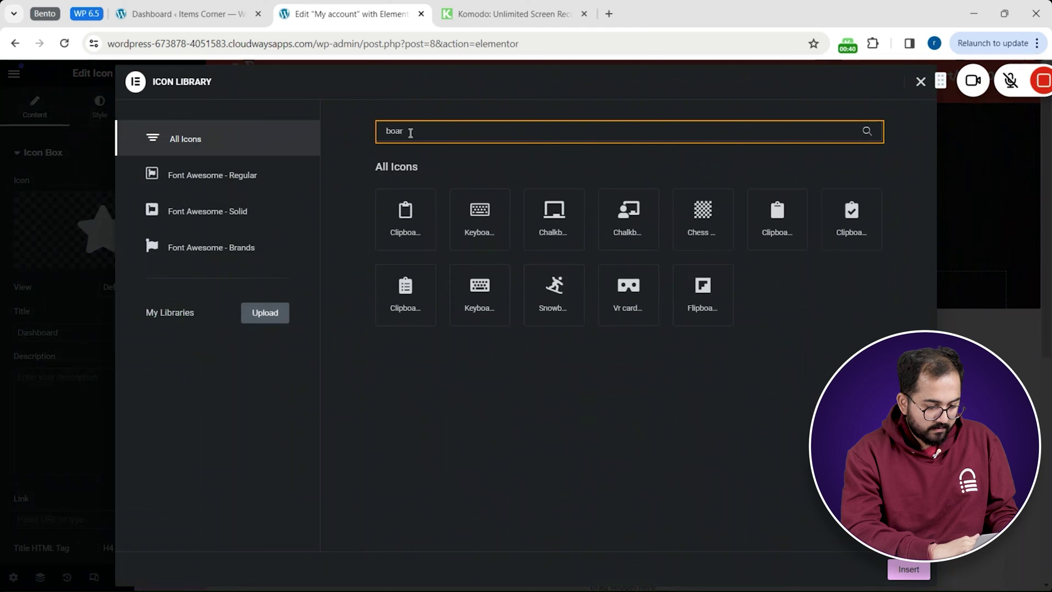
click(626, 220)
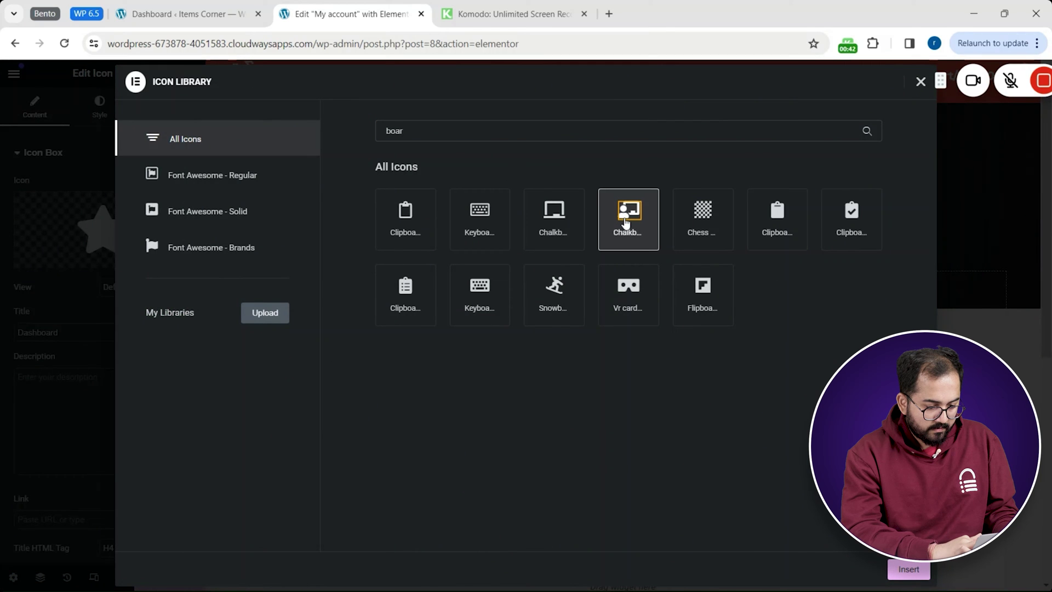
click(909, 569)
click(145, 287)
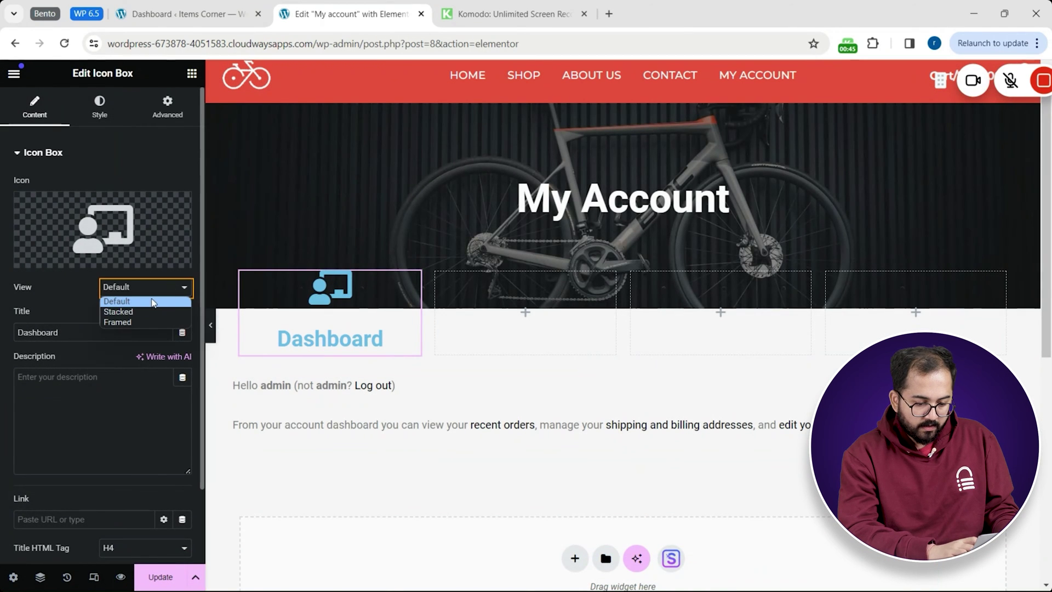
click(141, 311)
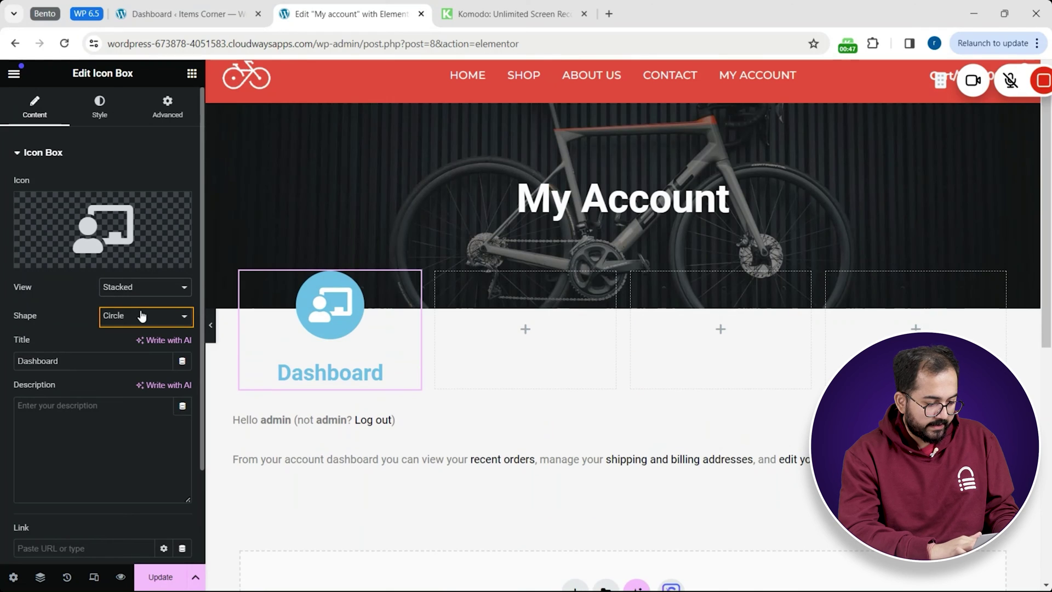
Set the icon spacing to 0 and the icon size to 35
click(100, 110)
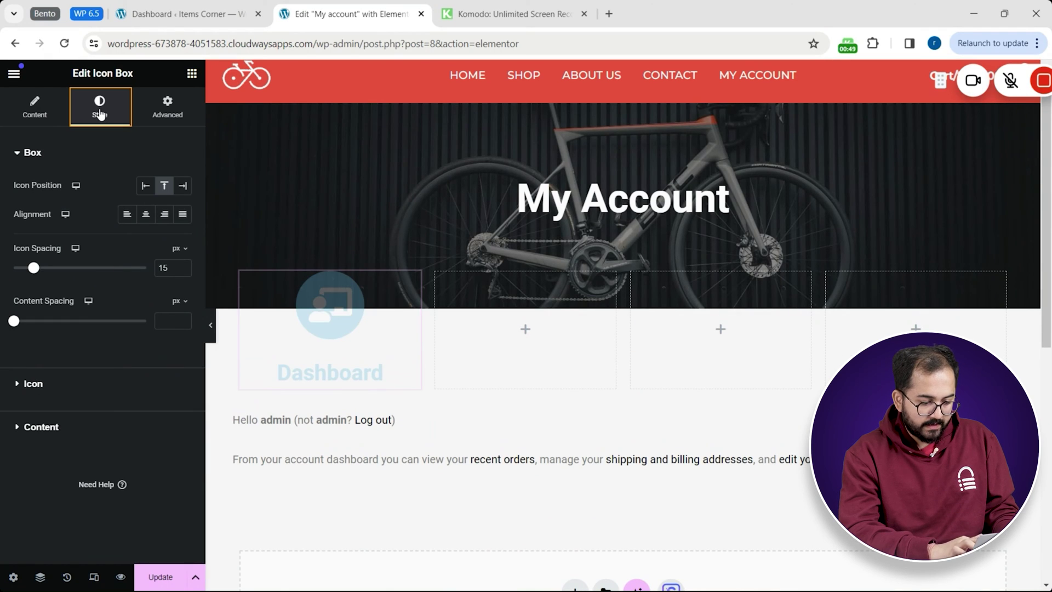
drag(33, 268, 4, 269)
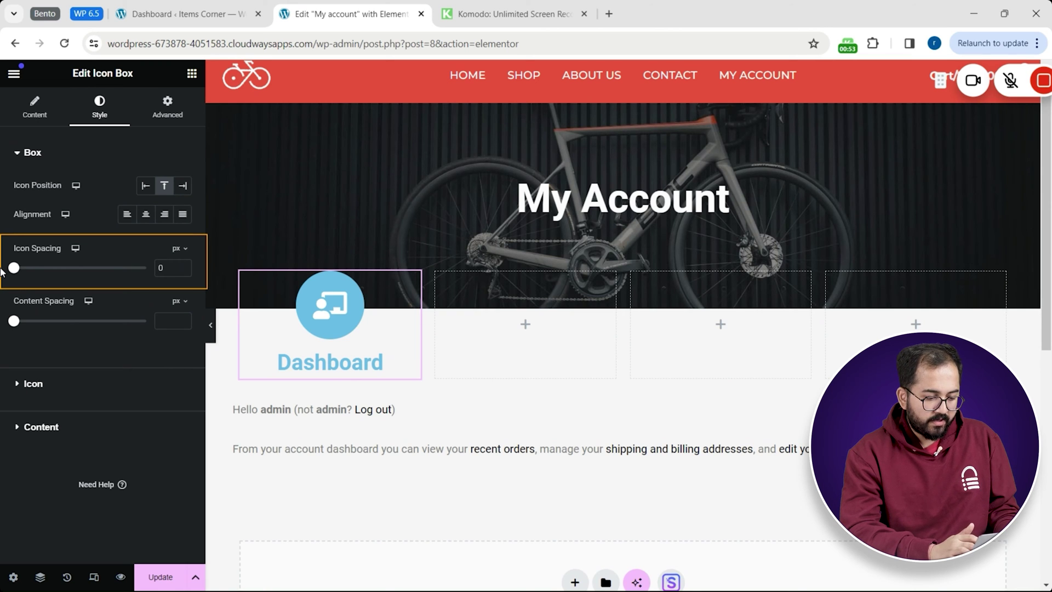
click(23, 385)
click(173, 319)
text(3)
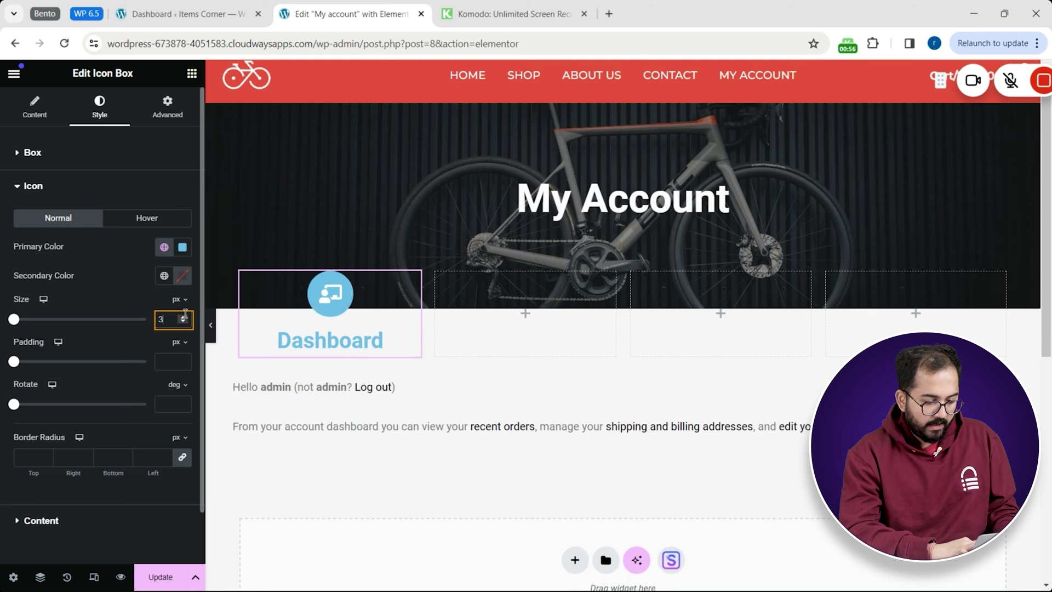
text(5)
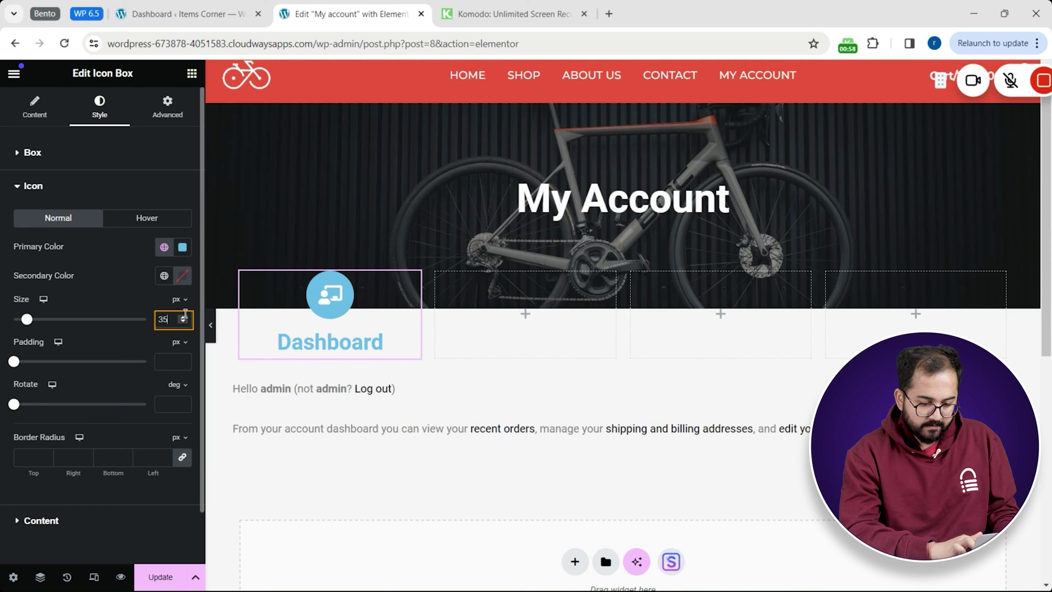
Colour the icon circle and the Dashboard title black
click(183, 247)
drag(139, 371, 102, 415)
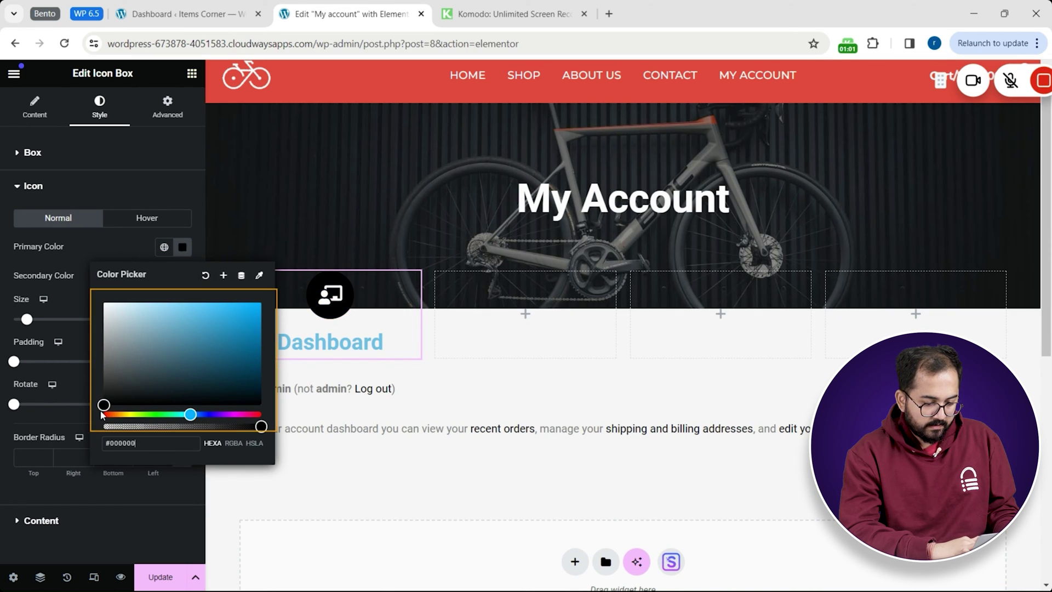
click(42, 521)
click(183, 281)
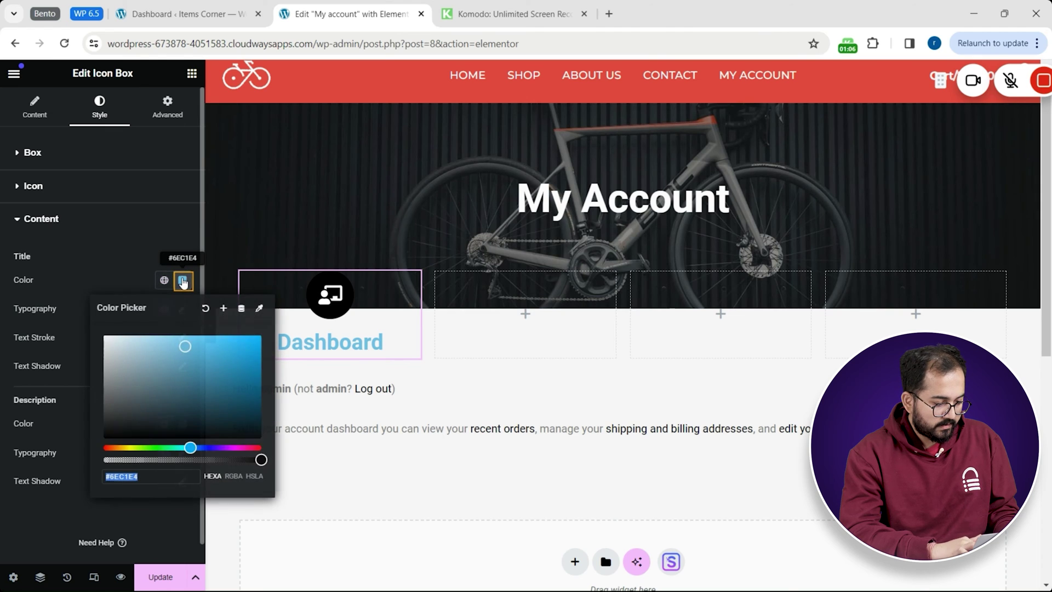
drag(159, 379, 93, 468)
click(167, 107)
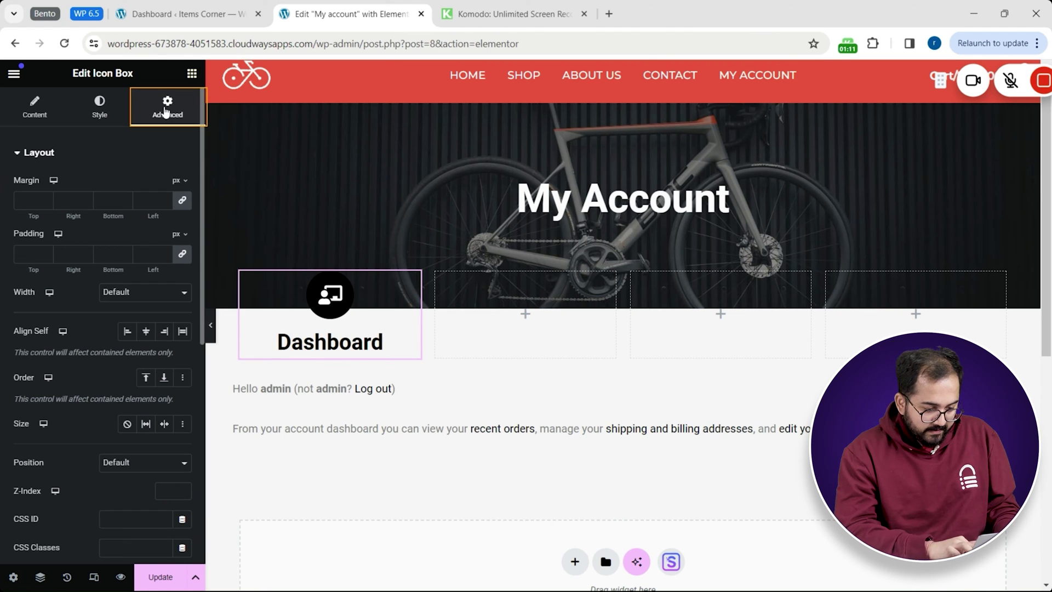
Give the Dashboard card padding 10 and a classic Theme Color 5 background
click(30, 255)
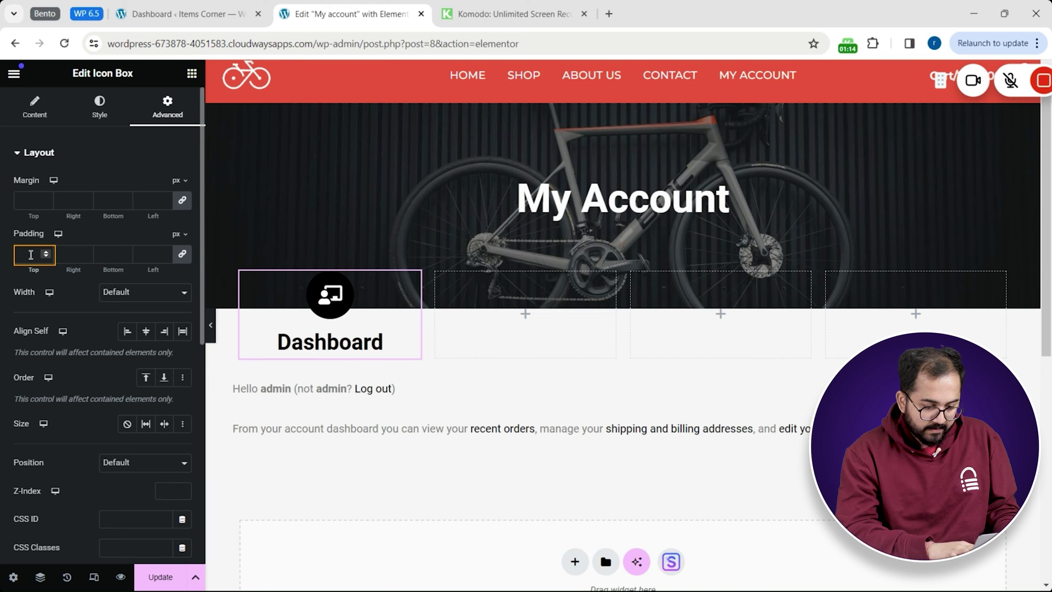
text(10)
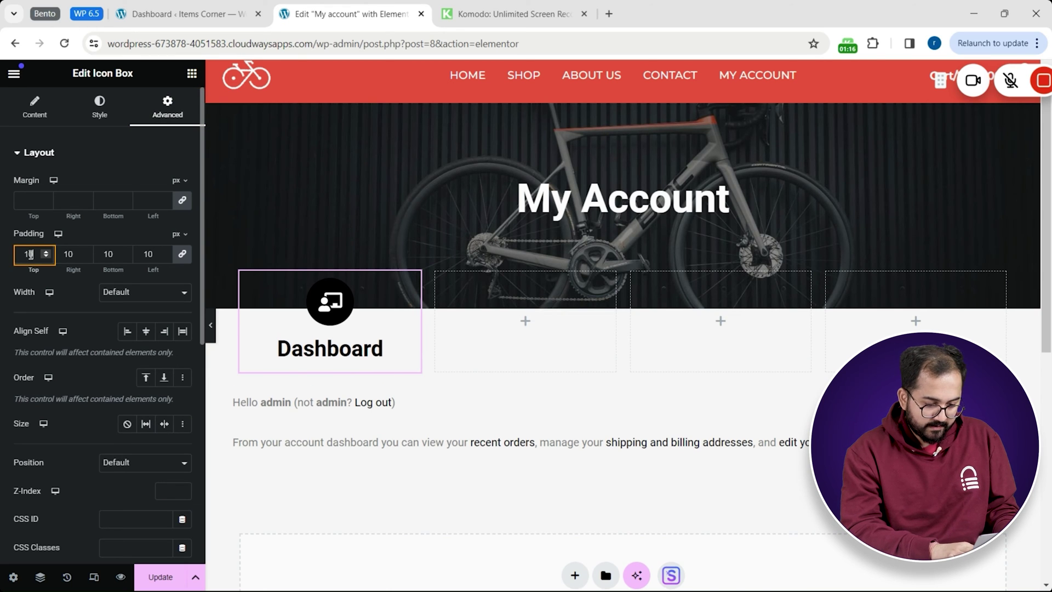
scroll(25, 329, down, 5)
click(16, 406)
click(164, 314)
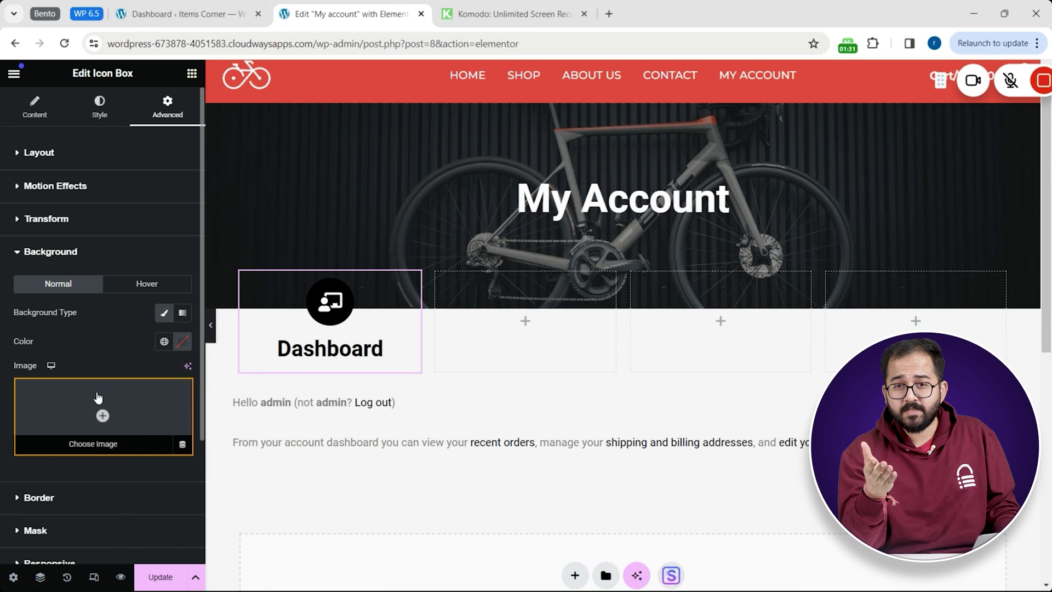
click(165, 341)
scroll(50, 521, down, 3)
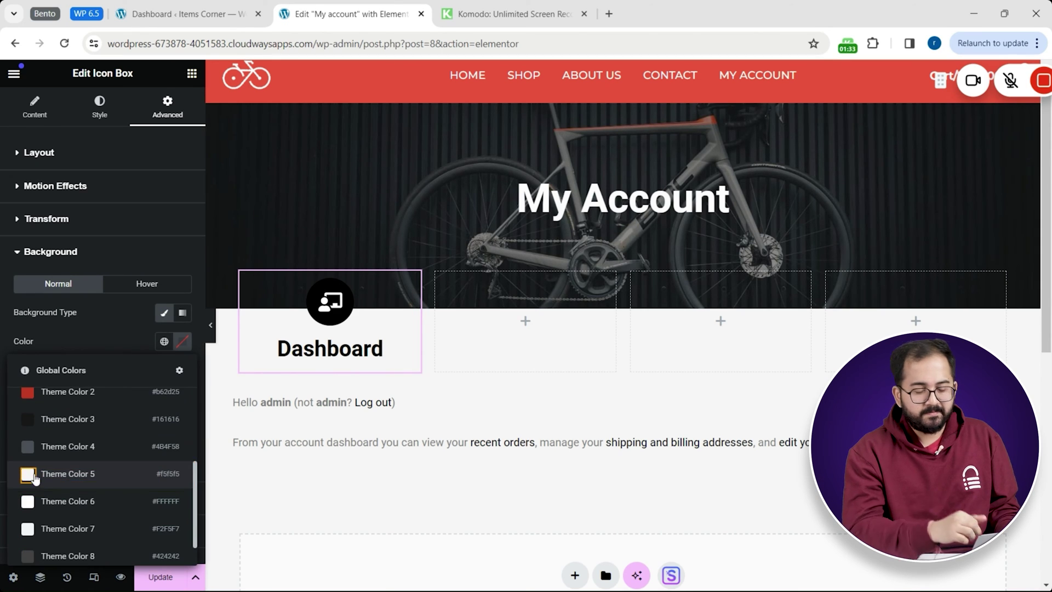
click(34, 475)
Round the card's corners to 20 and enable a box shadow
scroll(20, 400, down, 2)
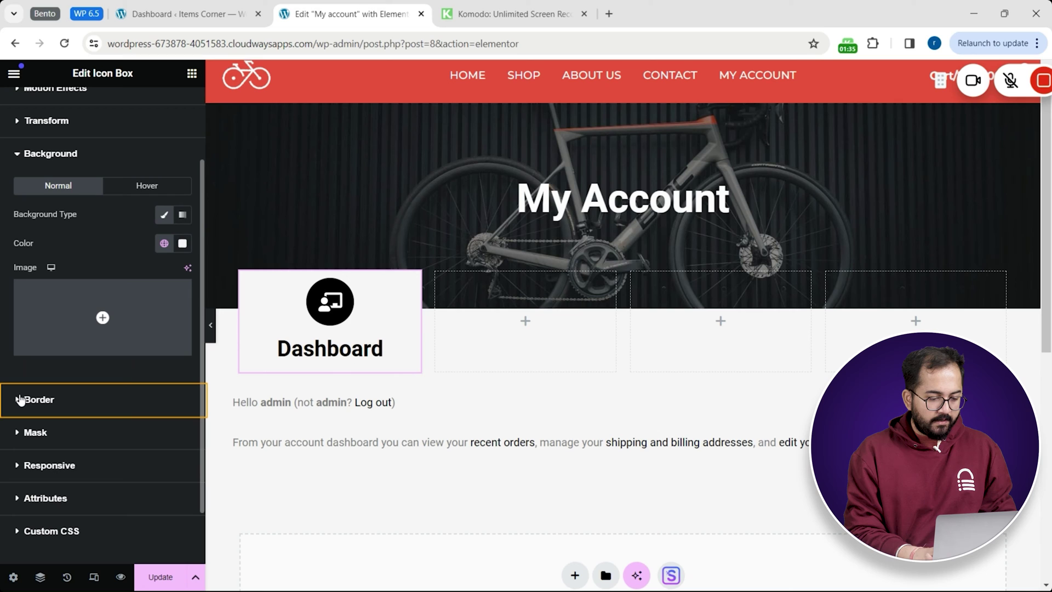
click(19, 400)
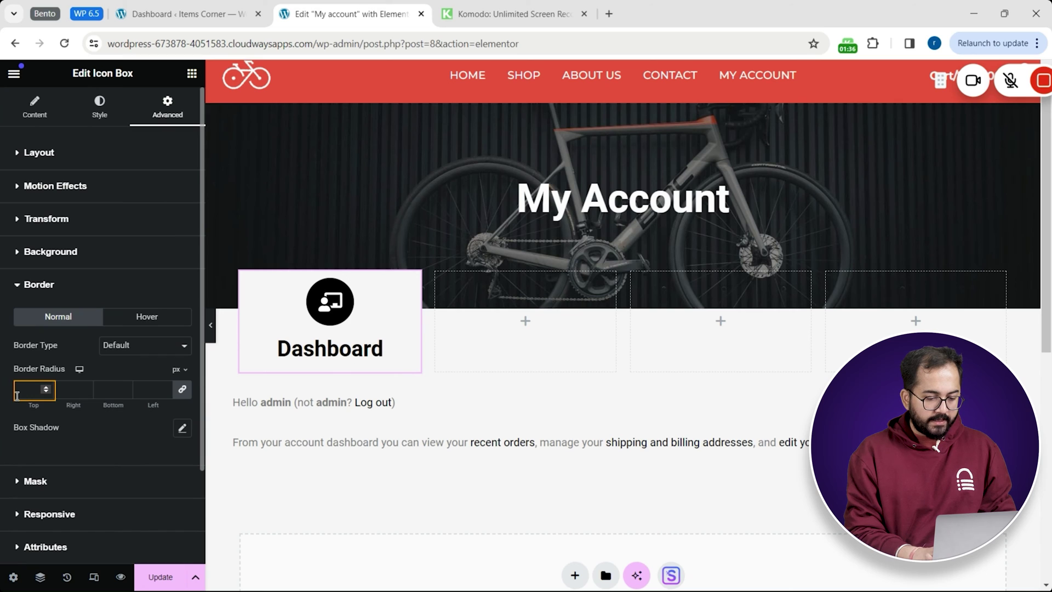
click(21, 393)
text(20)
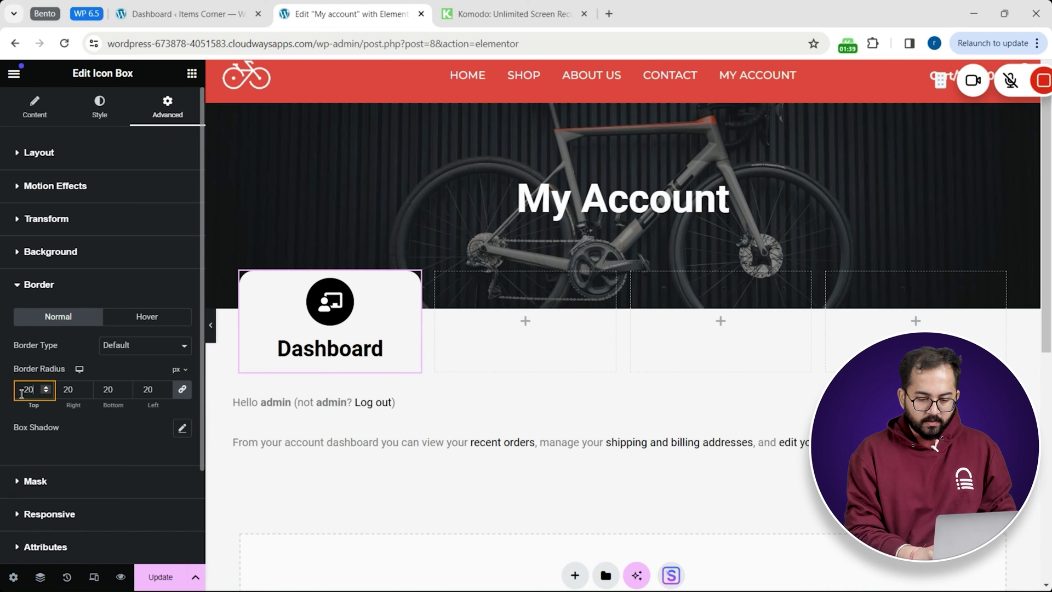
click(182, 428)
click(397, 324)
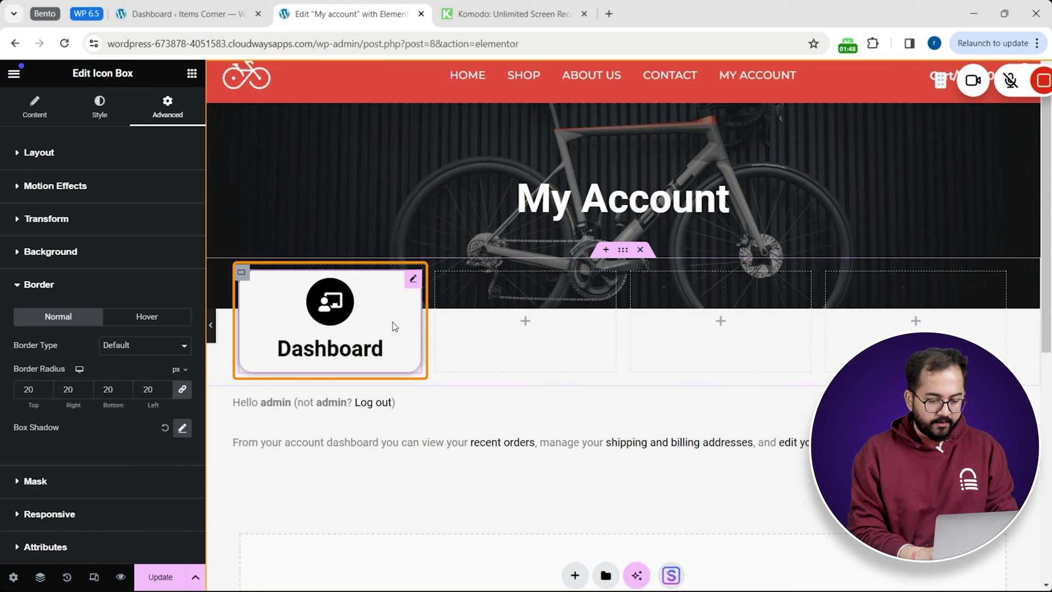
Copy the Dashboard card and paste it into the second, third and fourth columns
right_click(392, 321)
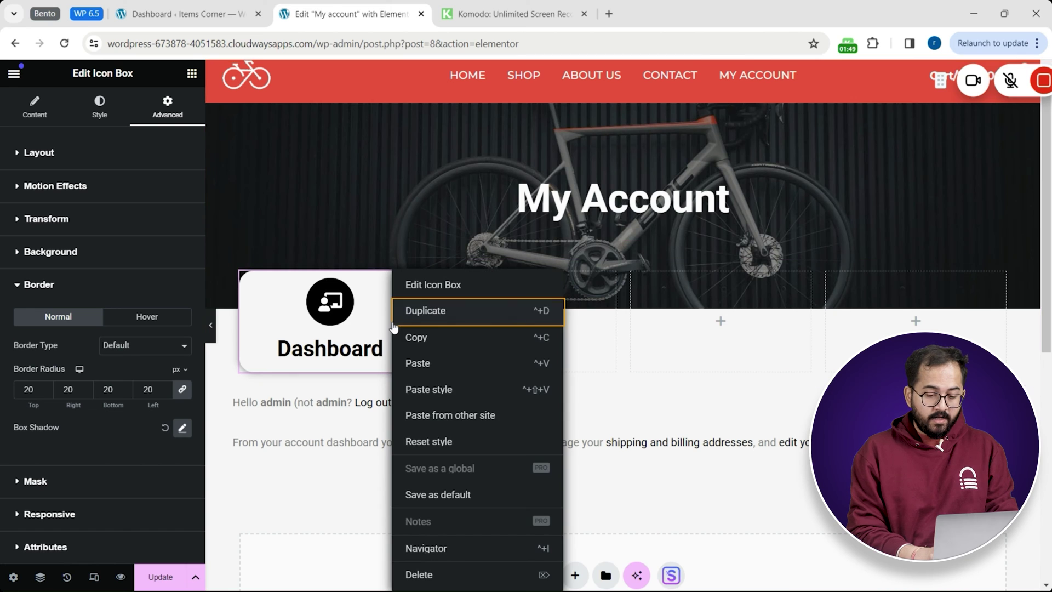
click(403, 332)
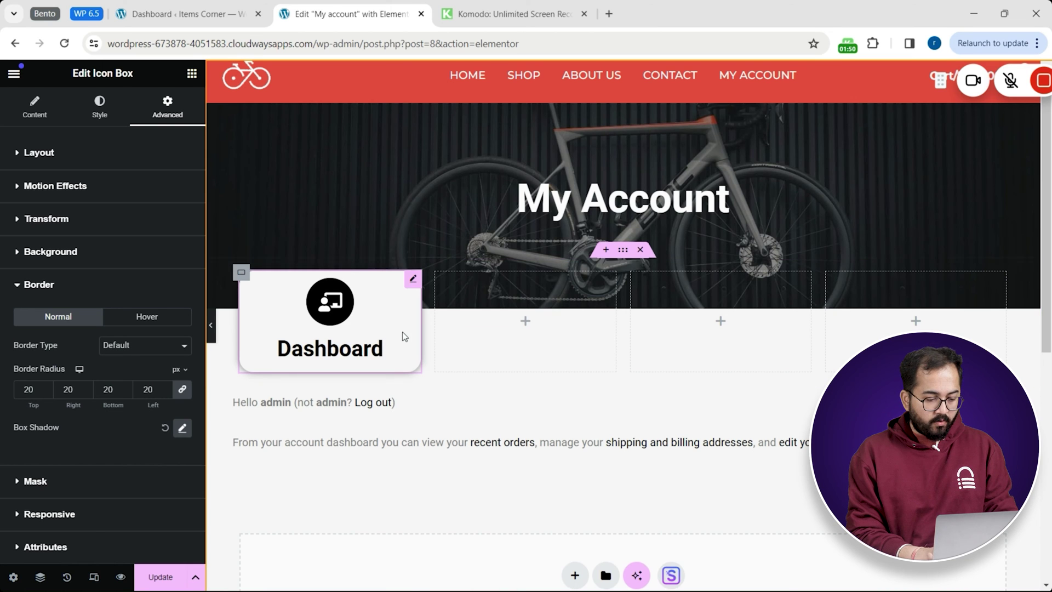
click(526, 327)
right_click(525, 327)
click(534, 335)
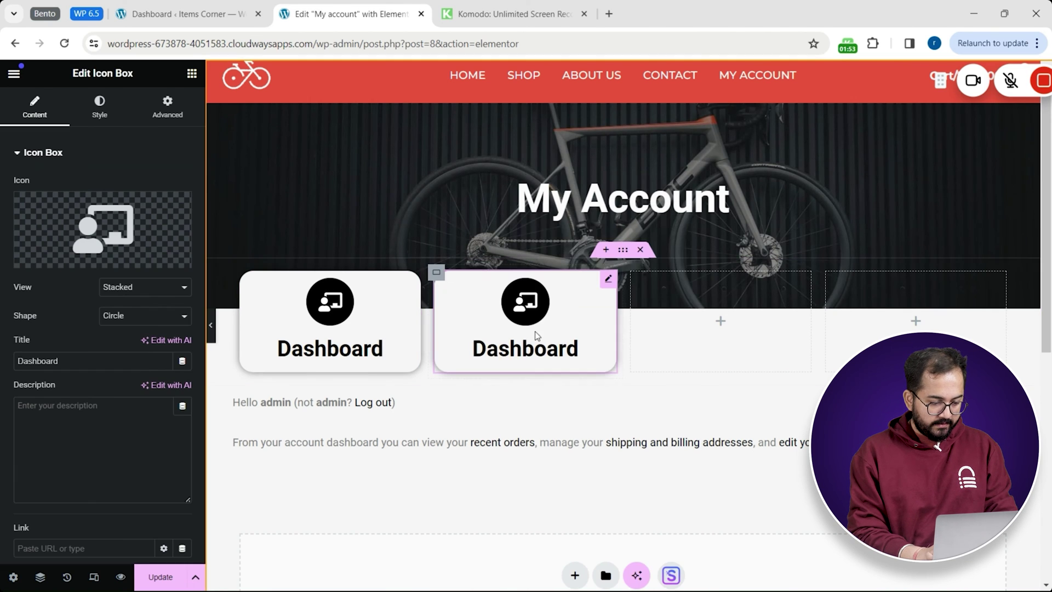
click(719, 319)
key(ctrl+v)
click(916, 320)
key(ctrl+v)
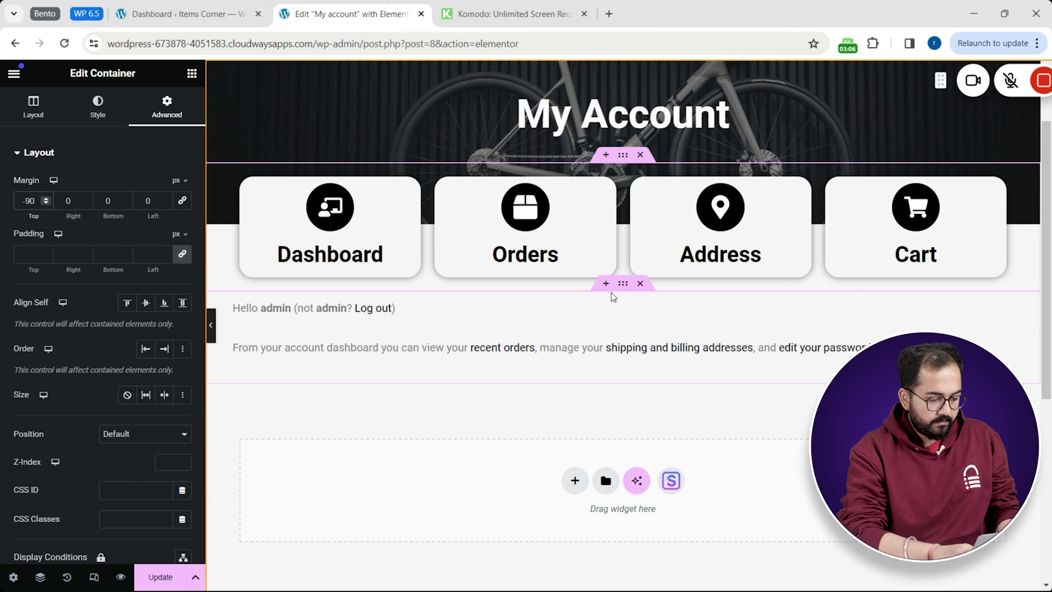
Add a new two-column section below the nav cards
click(610, 290)
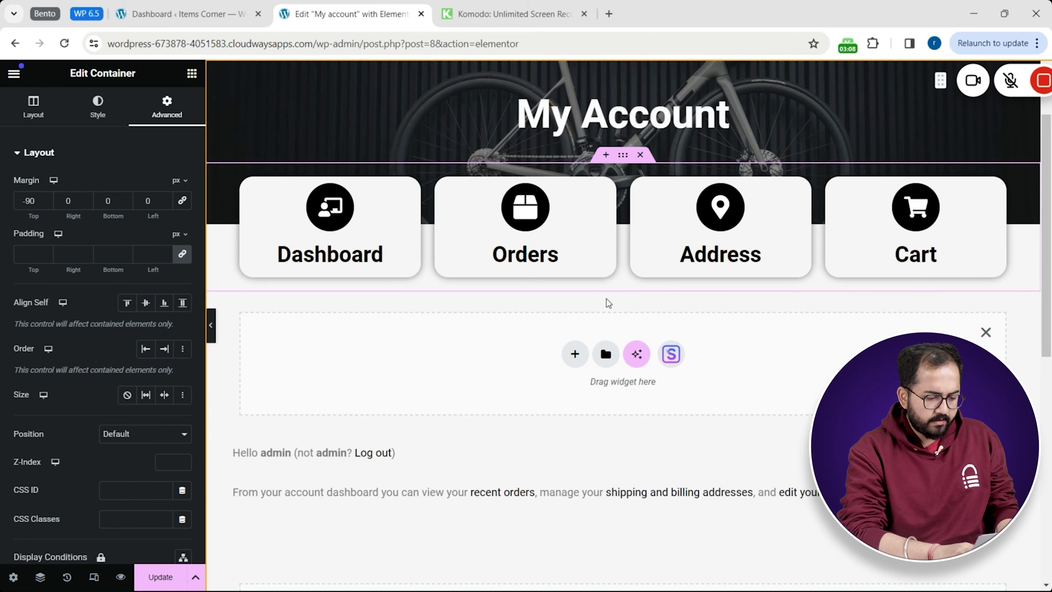
click(576, 355)
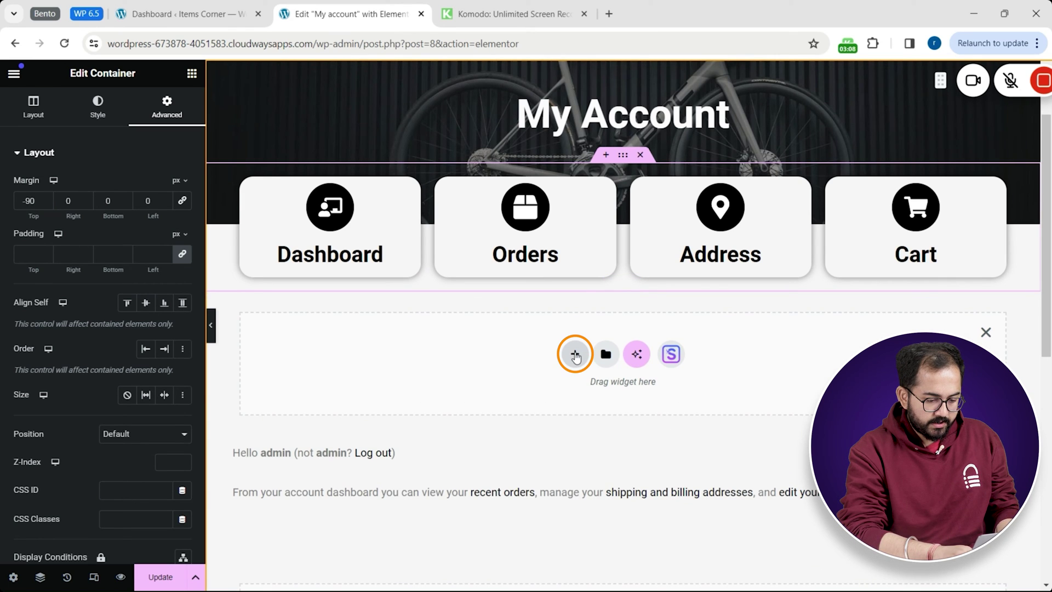
click(658, 380)
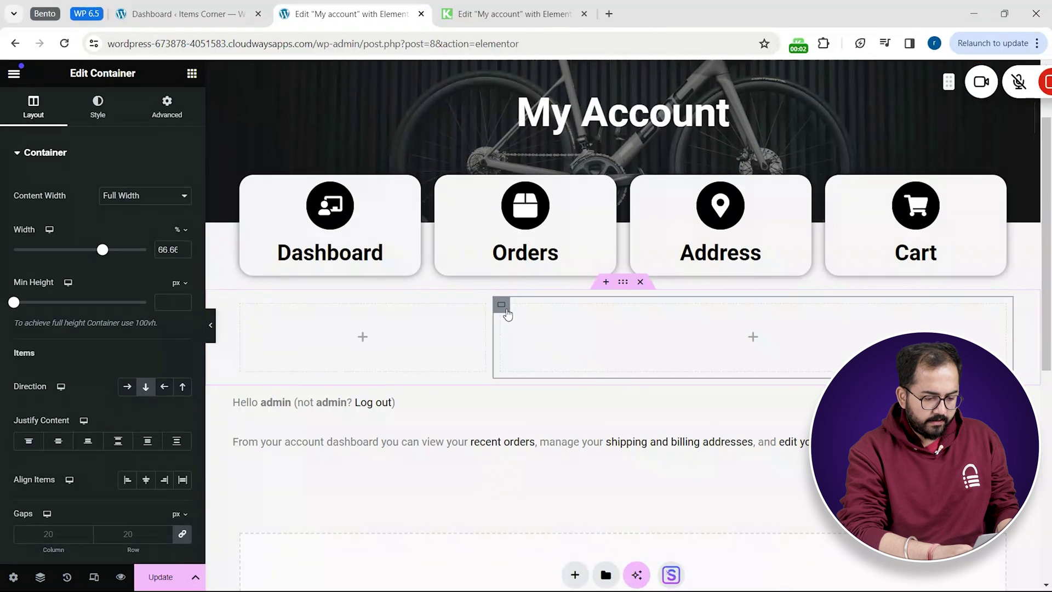
Set column widths to 75% right and 25% left, and move the account shortcode text right
double_click(172, 250)
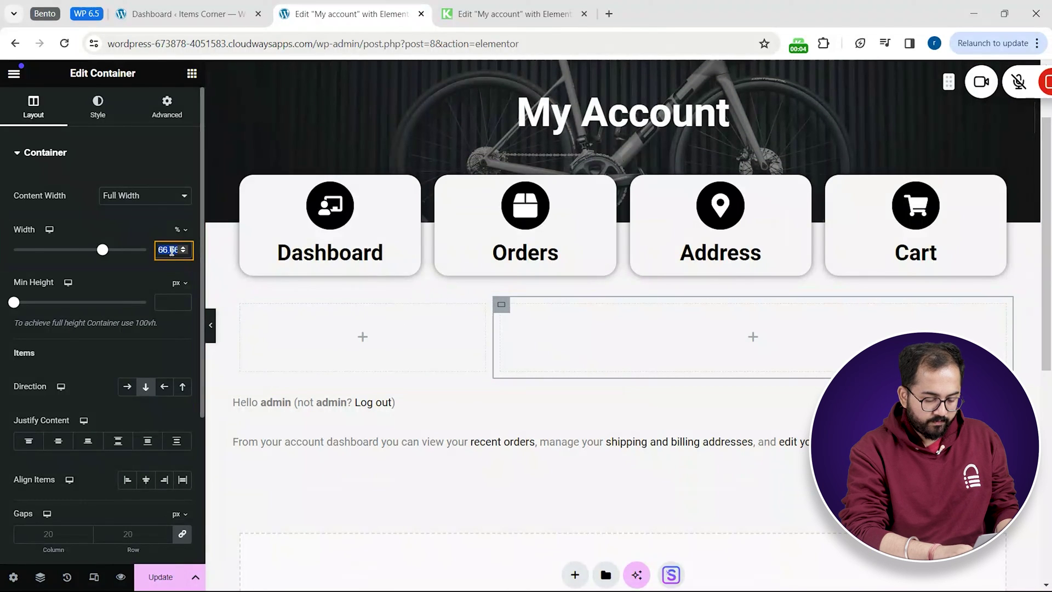
text(75)
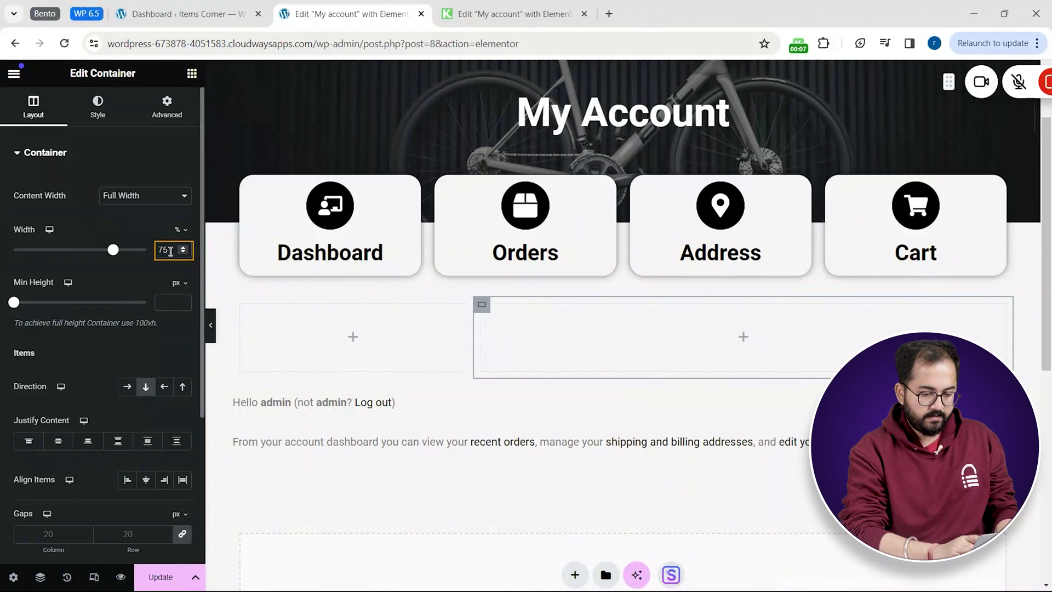
click(241, 304)
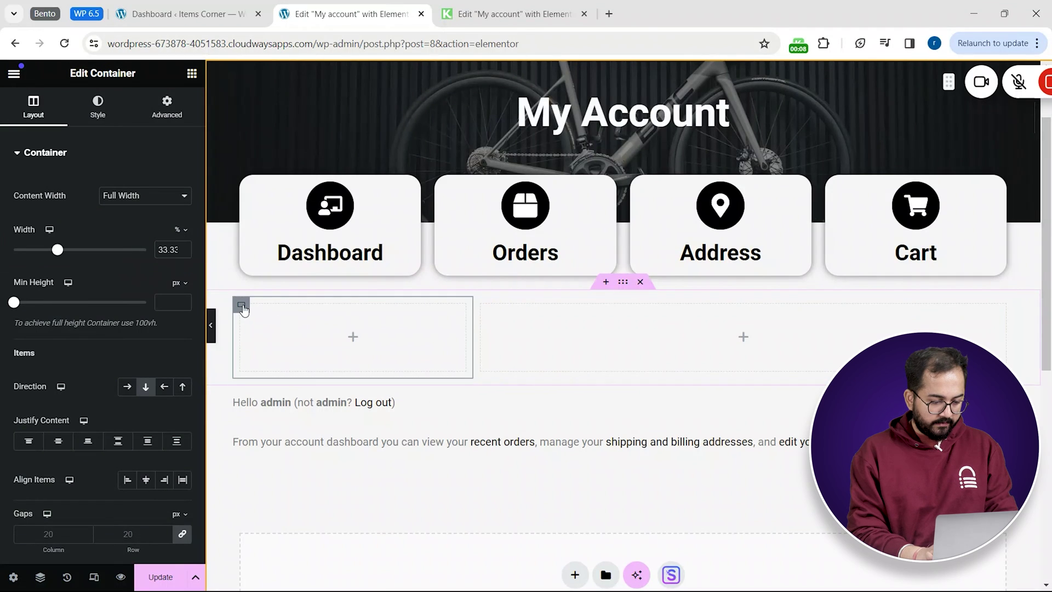
double_click(172, 251)
text(25)
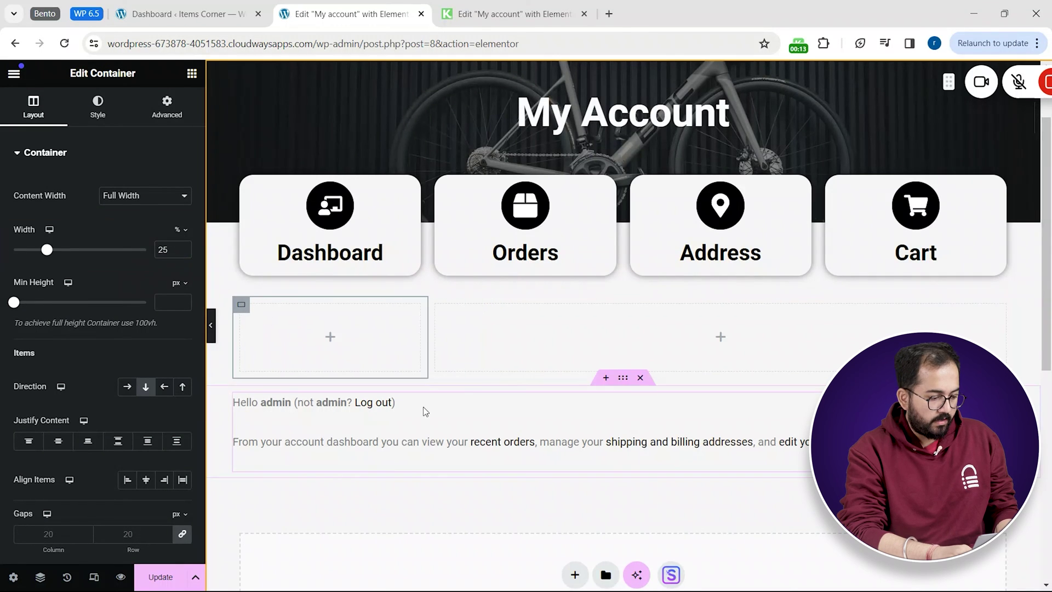
drag(424, 407, 595, 338)
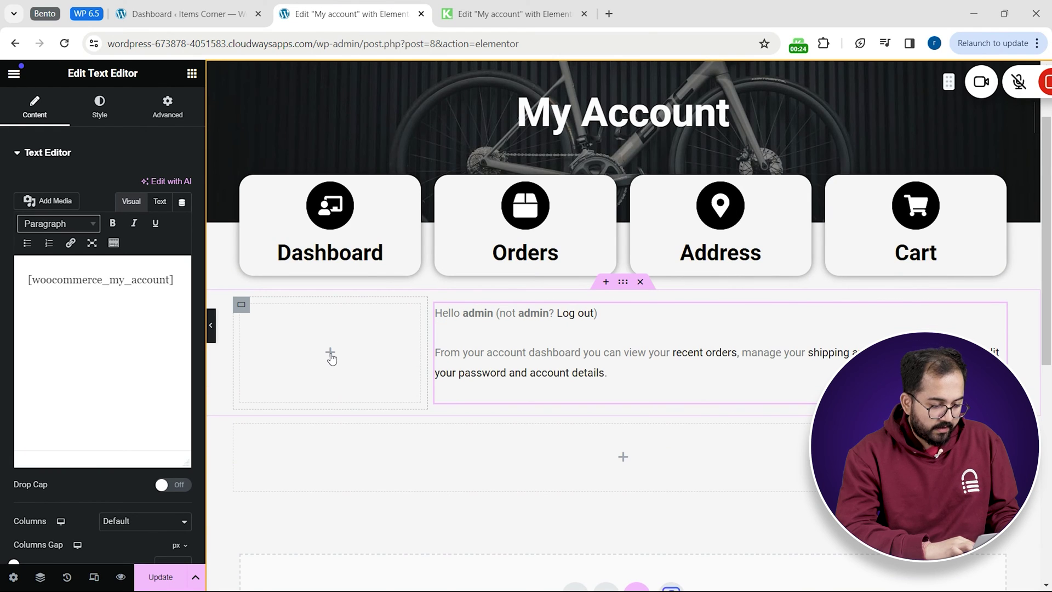
Place an Icon Box in the left column titled Profile with an empty description
click(331, 357)
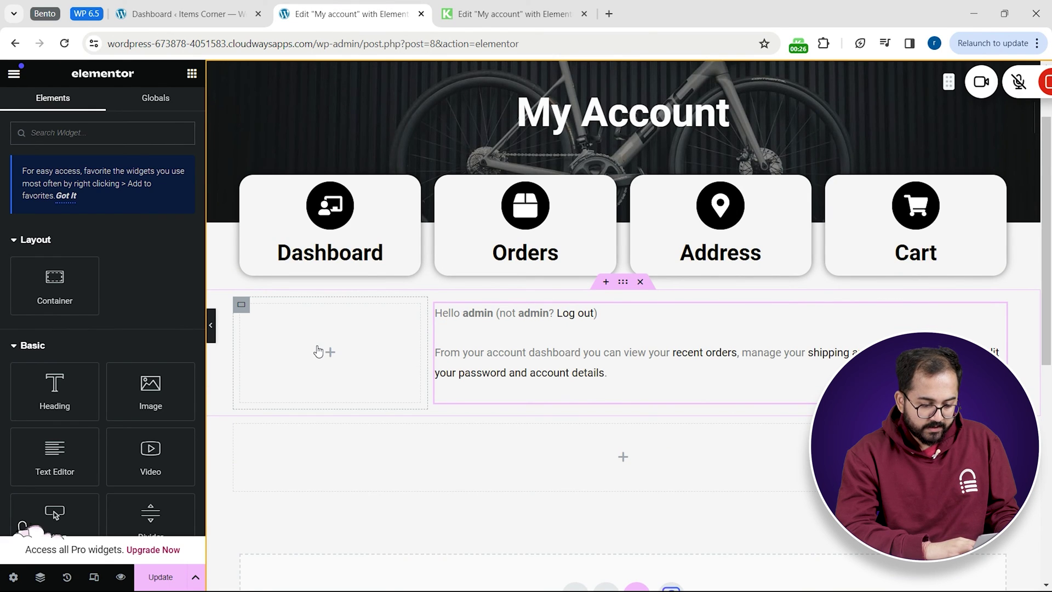
click(141, 142)
text(icon)
drag(150, 250, 335, 342)
triple_click(88, 387)
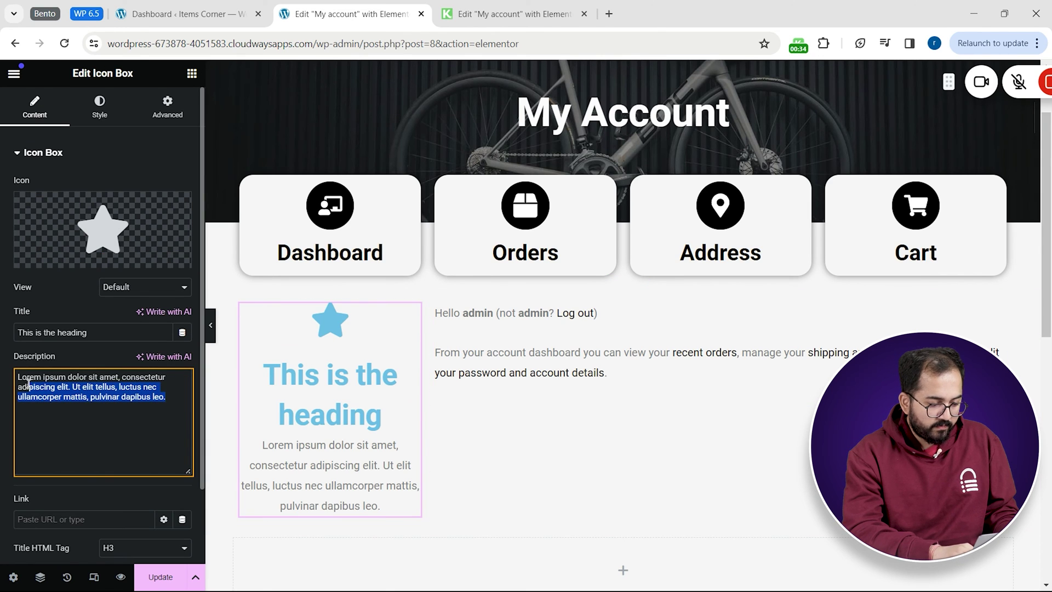
key(BackSpace)
drag(94, 333, 2, 332)
key(Caps_Lock)
text(Profile)
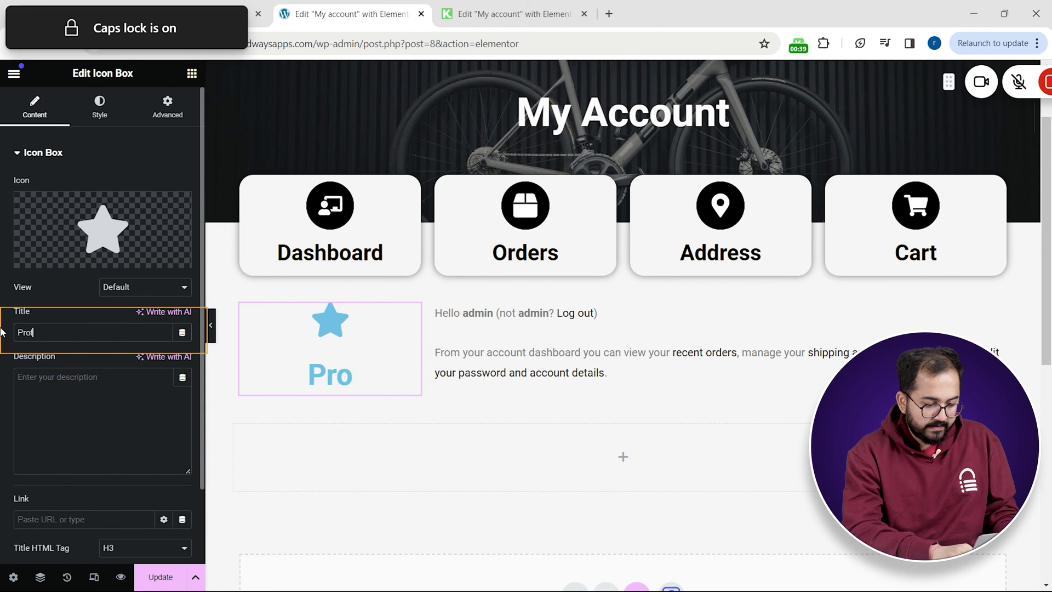
Give the Profile box the User icon in Stacked view and an H4 title
mouse_move(139, 262)
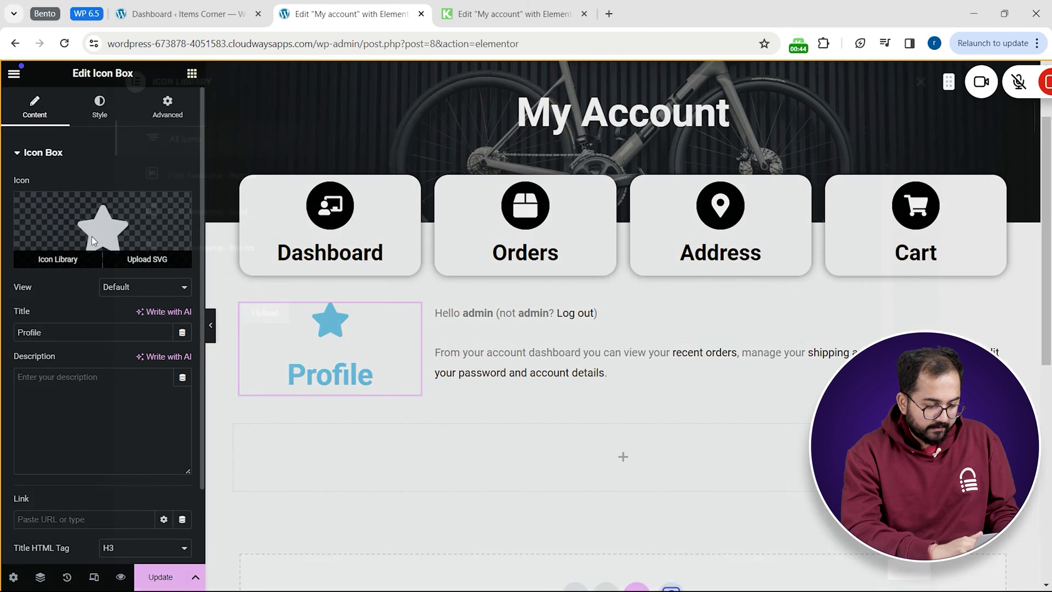
click(91, 236)
click(638, 222)
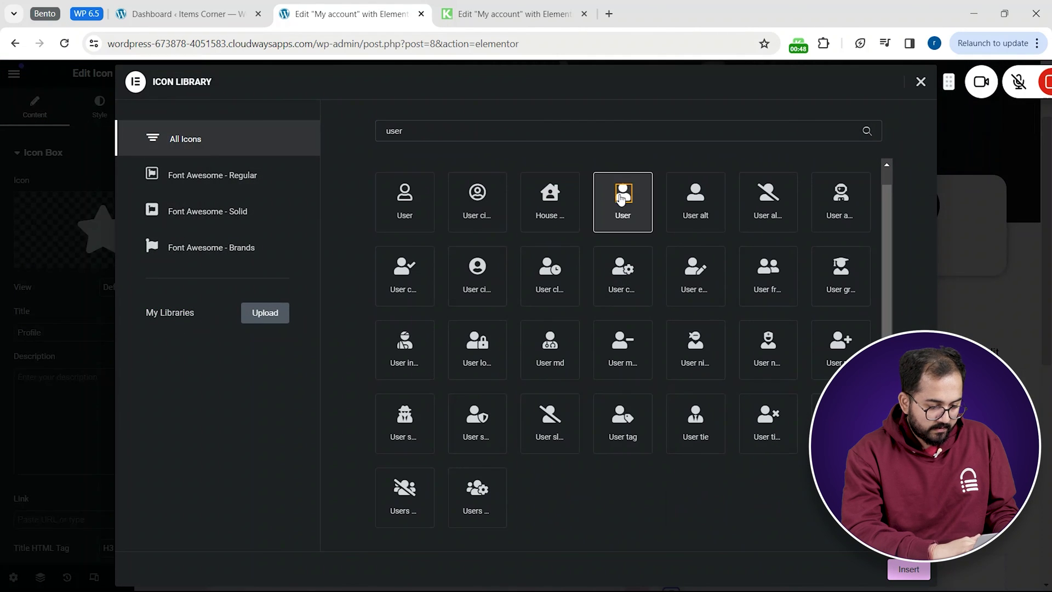
click(909, 569)
click(140, 289)
click(141, 308)
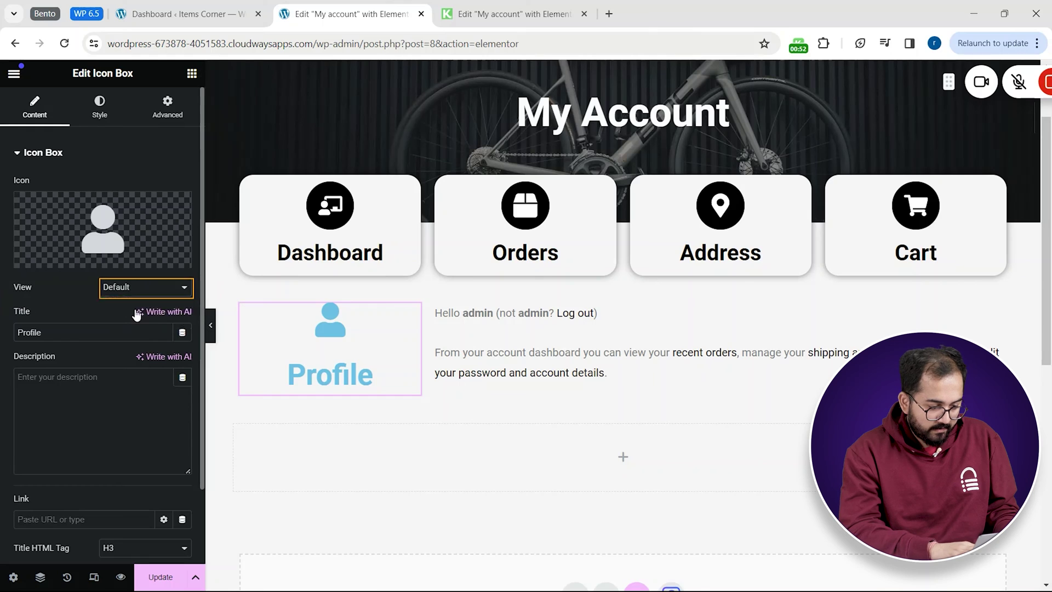
scroll(154, 495, down, 2)
click(154, 495)
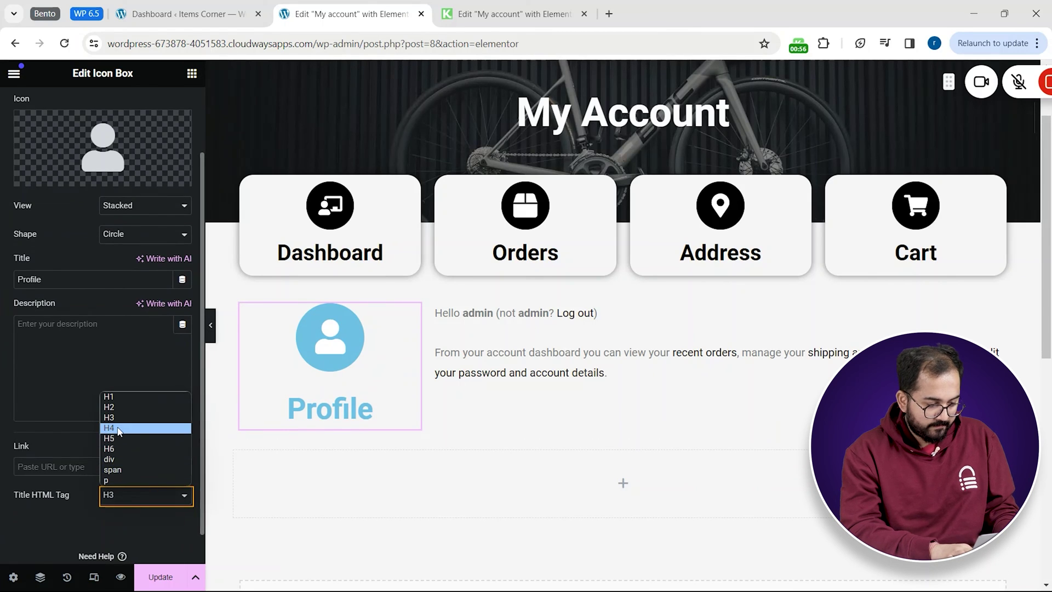
click(120, 430)
click(100, 107)
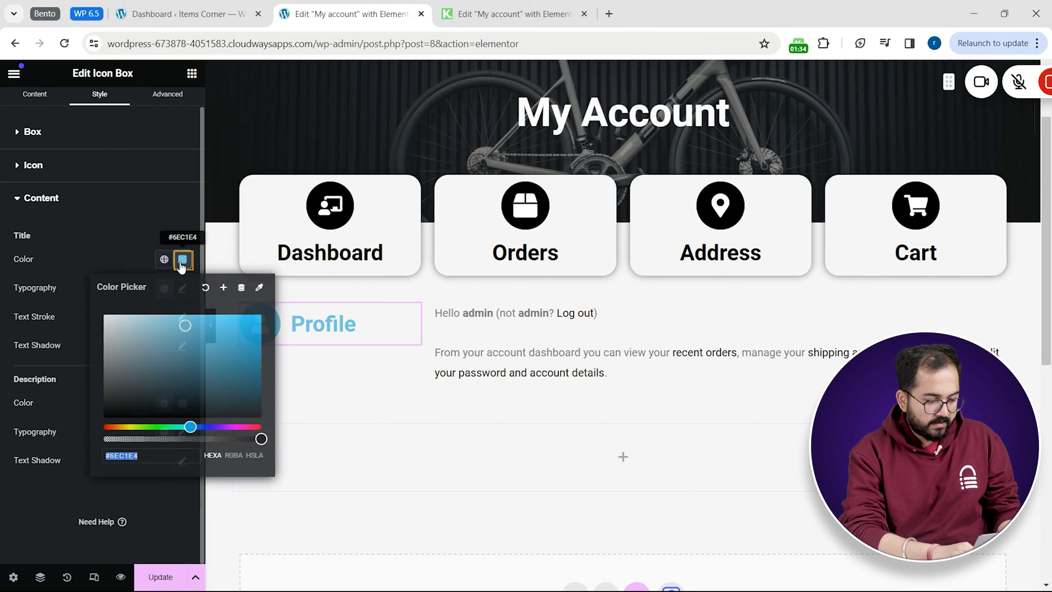
Make the Profile title and icon black and give the icon a Pop hover animation
drag(166, 319, 103, 418)
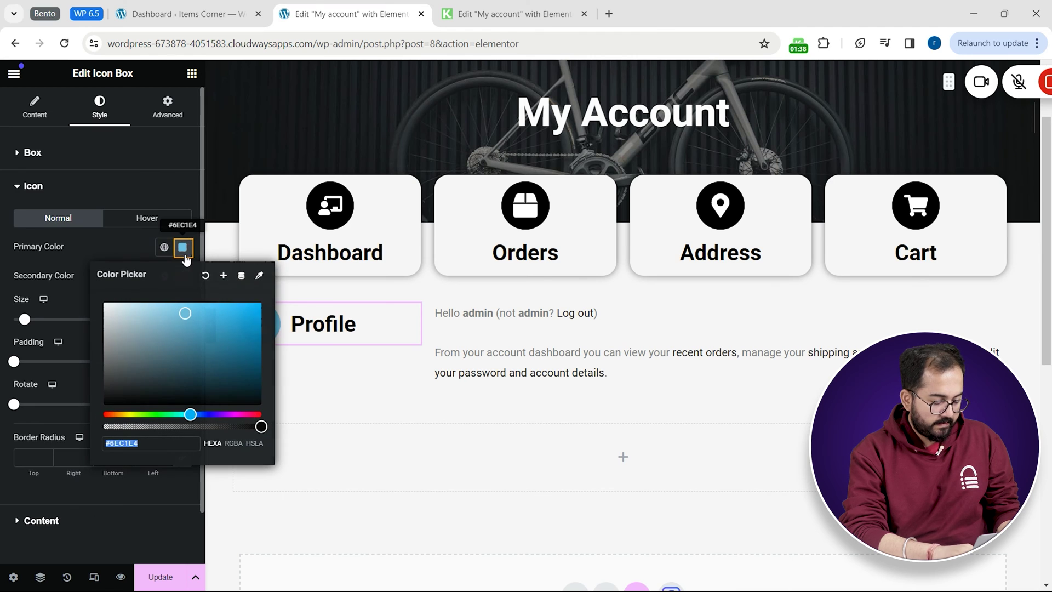
drag(186, 307, 110, 405)
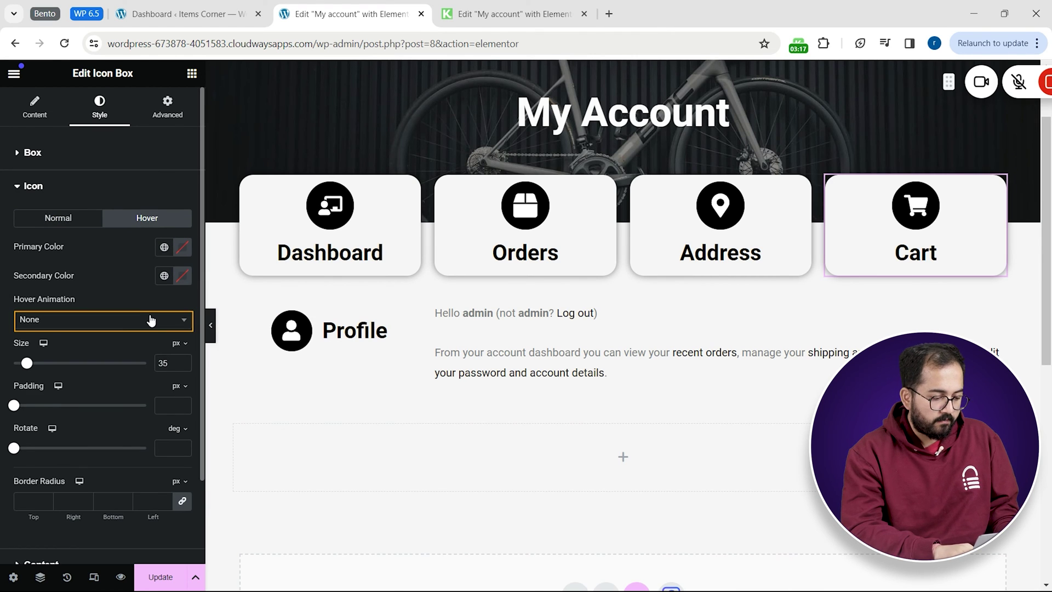
click(151, 320)
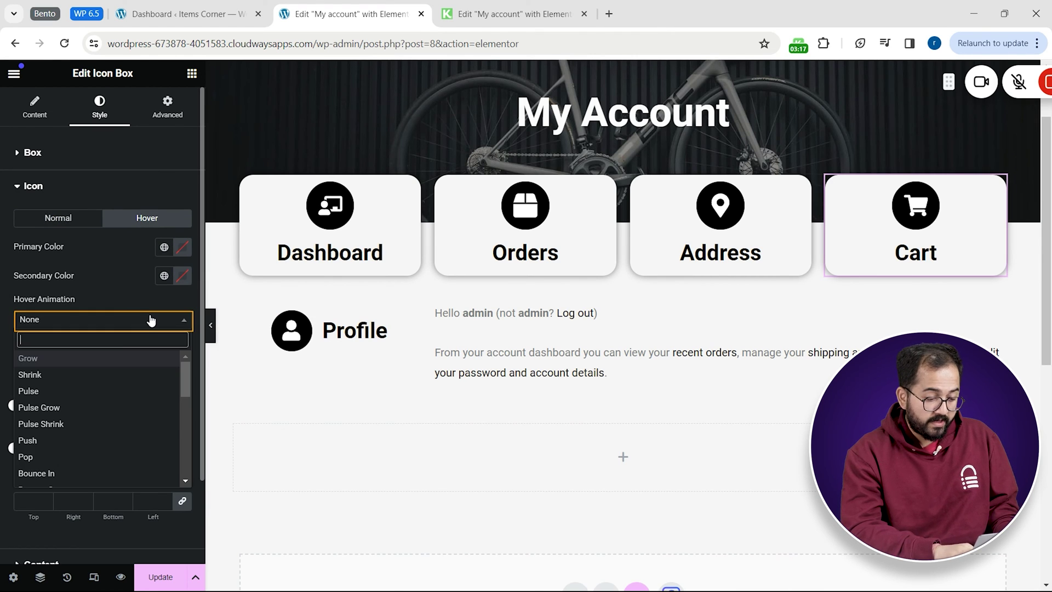
click(71, 456)
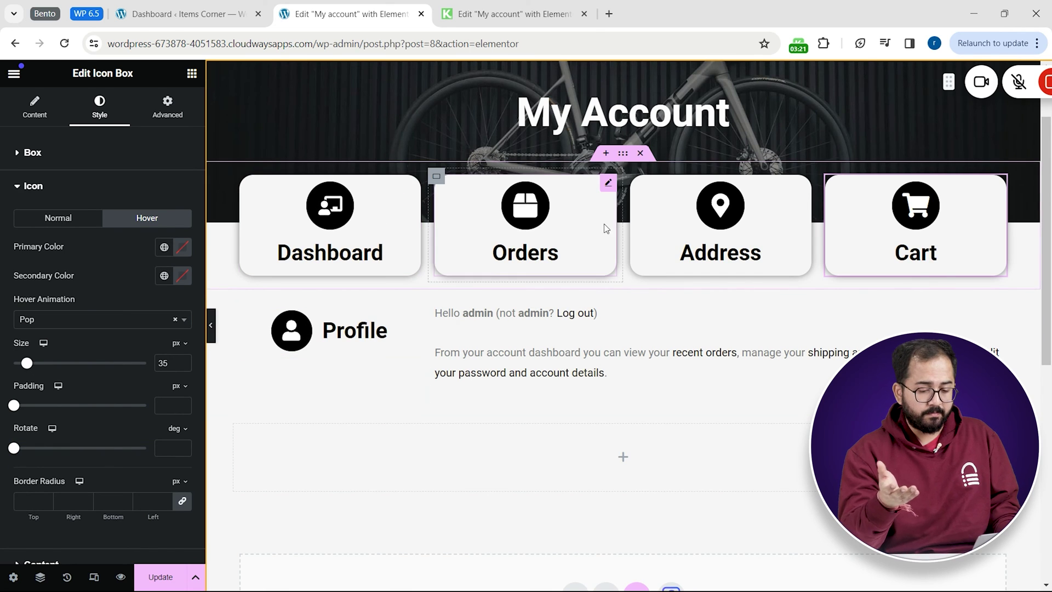
Set a 15 column gap on the row holding Profile and the account text
click(623, 283)
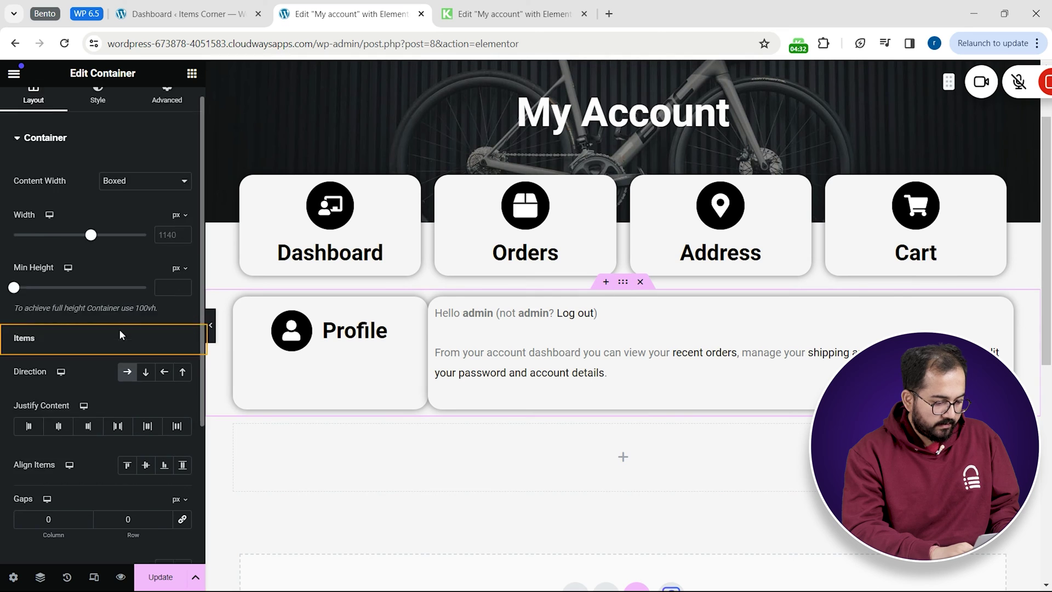
scroll(119, 329, down, 4)
click(88, 335)
text(15)
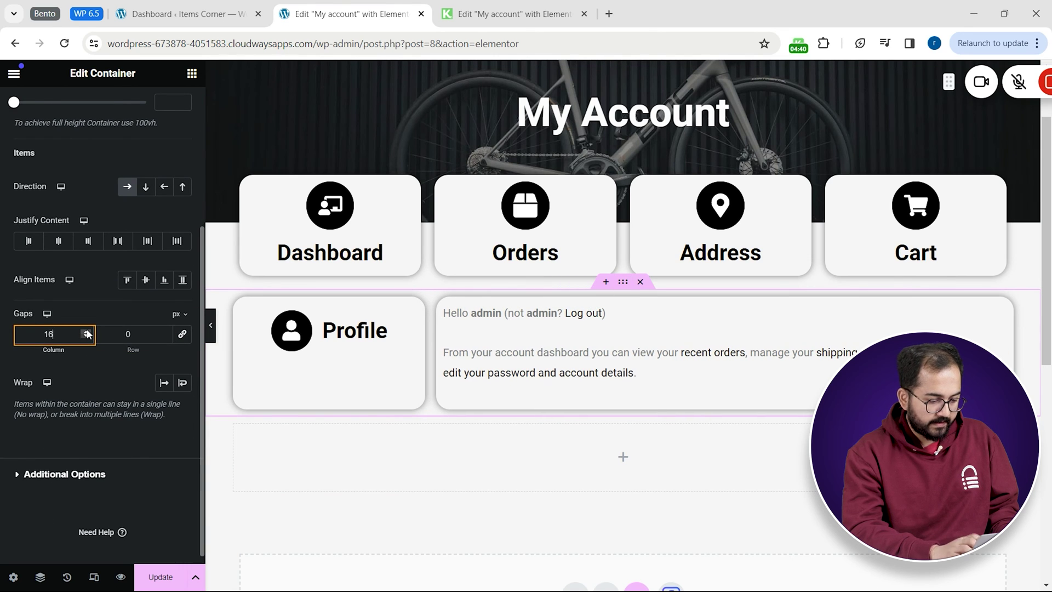
Give that row linked padding of 20 on every side
scroll(121, 247, up, 5)
click(167, 109)
click(23, 259)
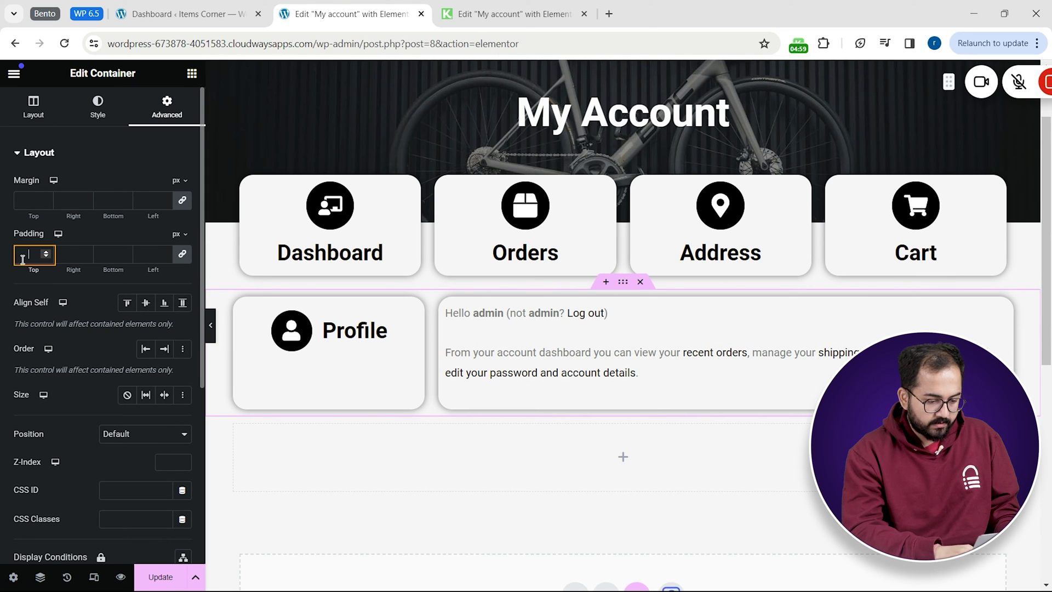
text(20)
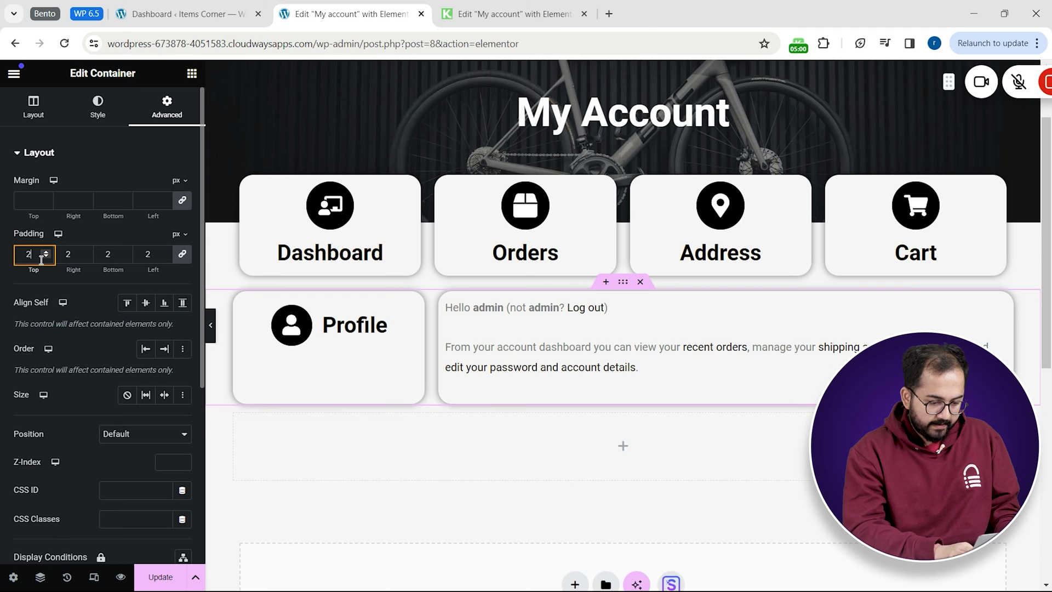
click(365, 336)
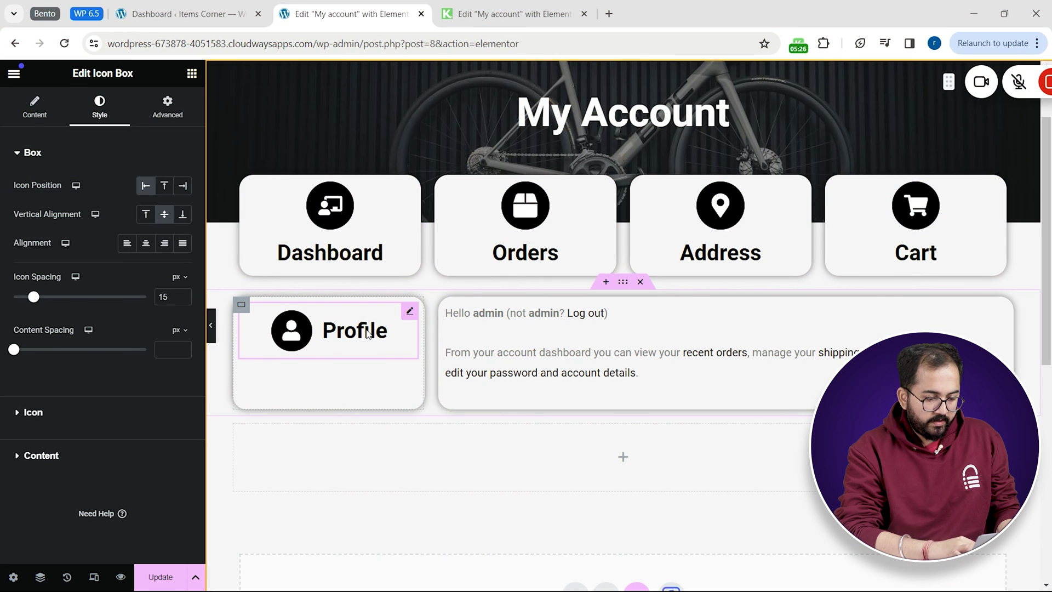
Duplicate the Profile box twice
right_click(367, 336)
click(387, 311)
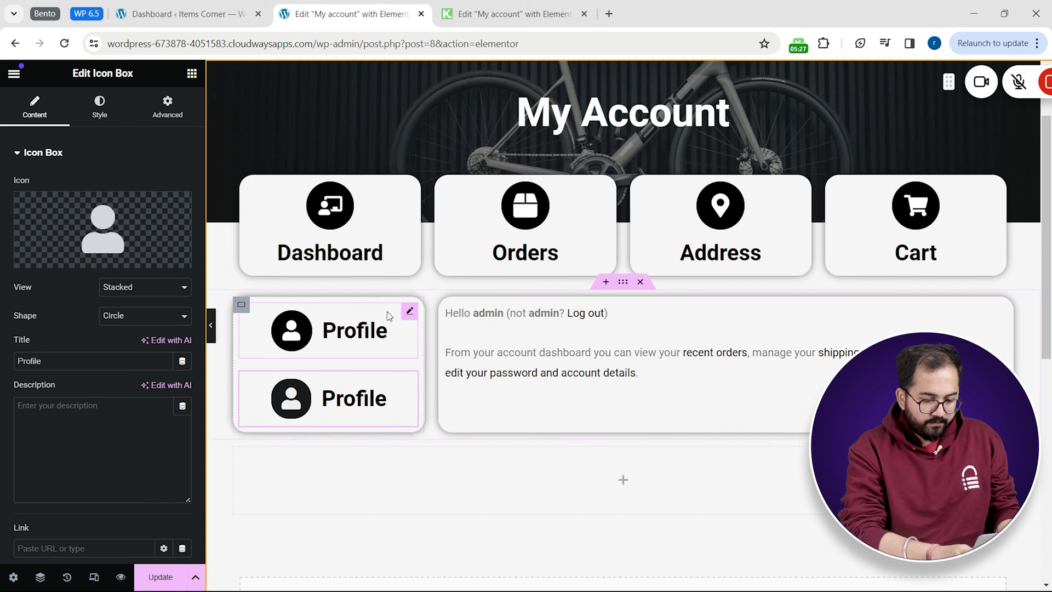
right_click(324, 395)
click(353, 309)
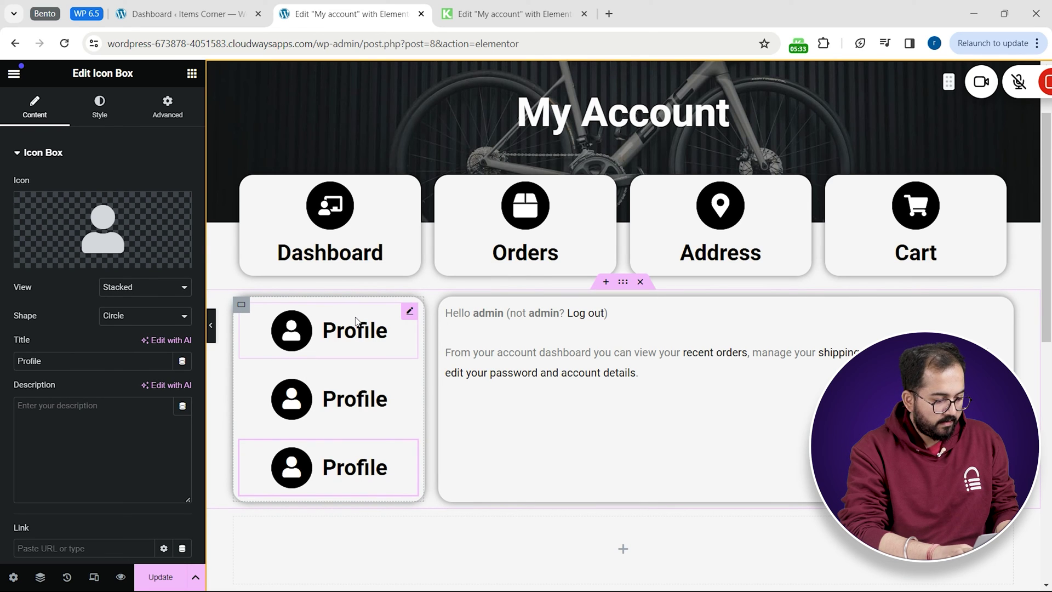
Retitle the copies Shop and Logout, then view the live page's Address section
click(361, 399)
double_click(362, 399)
text(Shop)
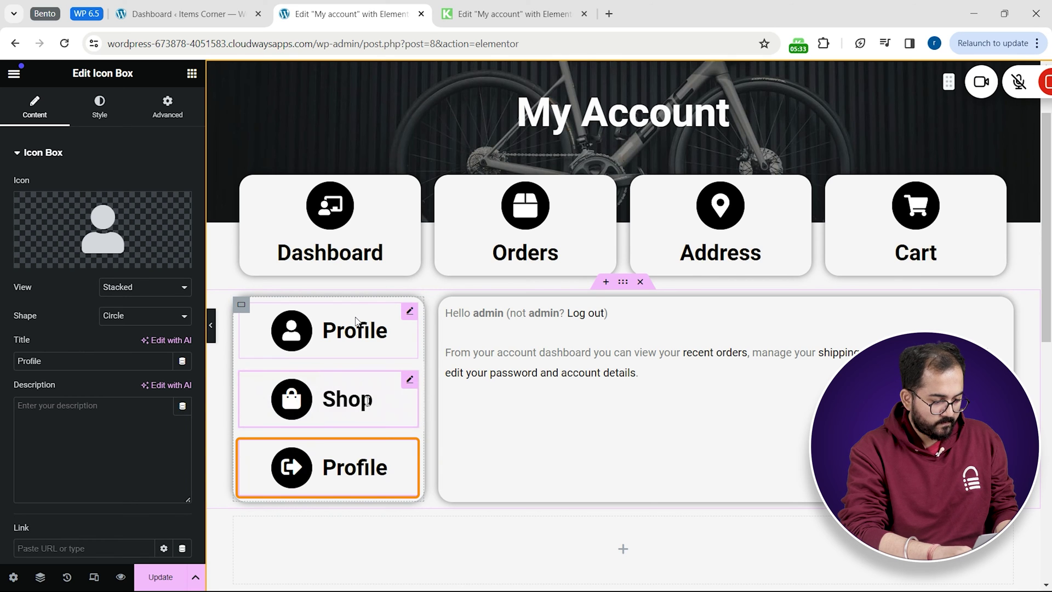
text(Logout)
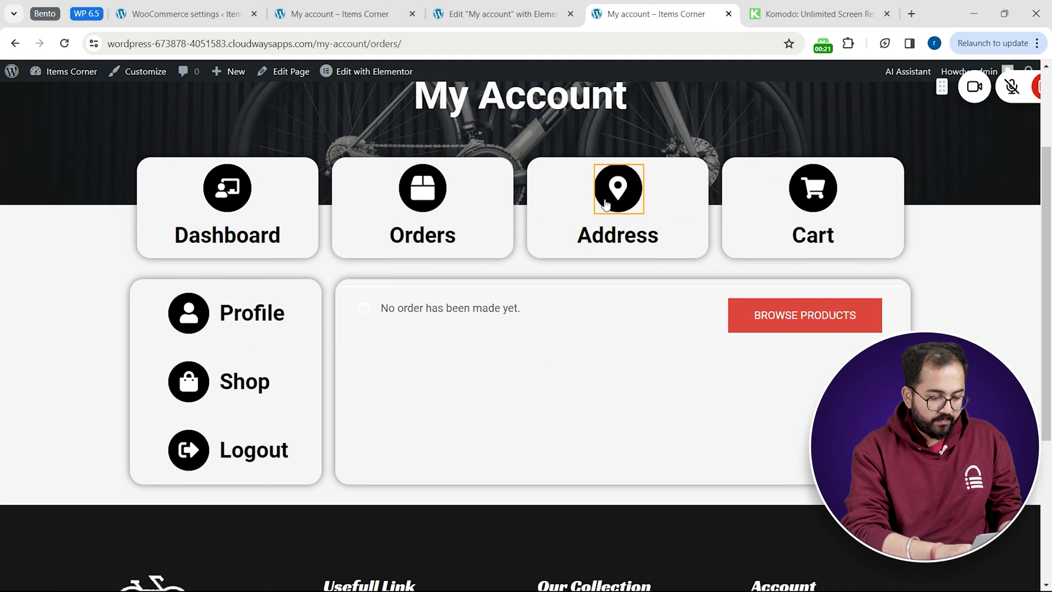
click(606, 204)
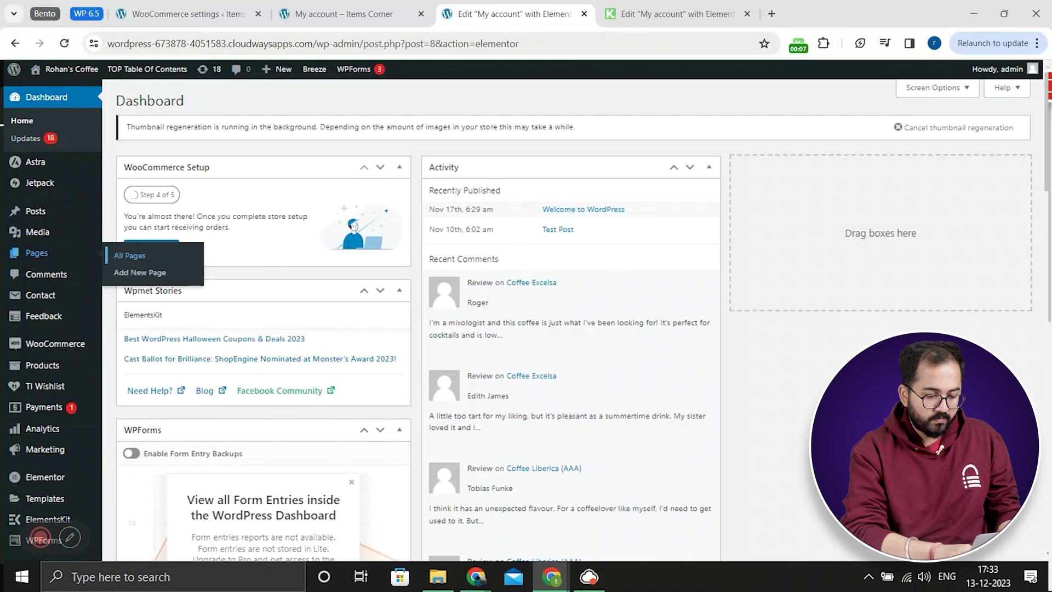
In WooCommerce Advanced settings, find the Orders account endpoint and select its slug 'your-orders'
mouse_move(71, 356)
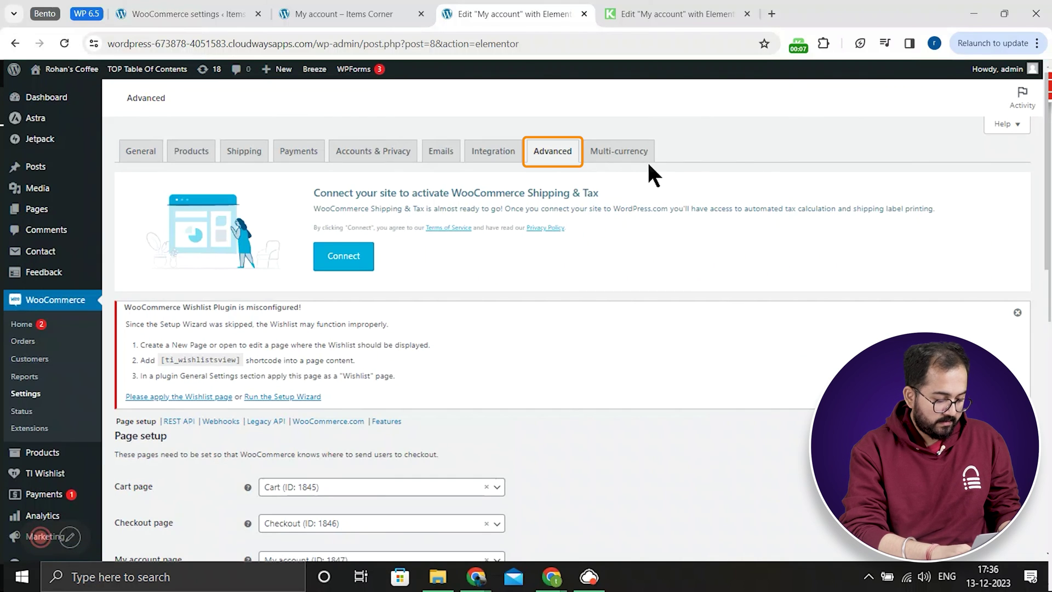
click(559, 159)
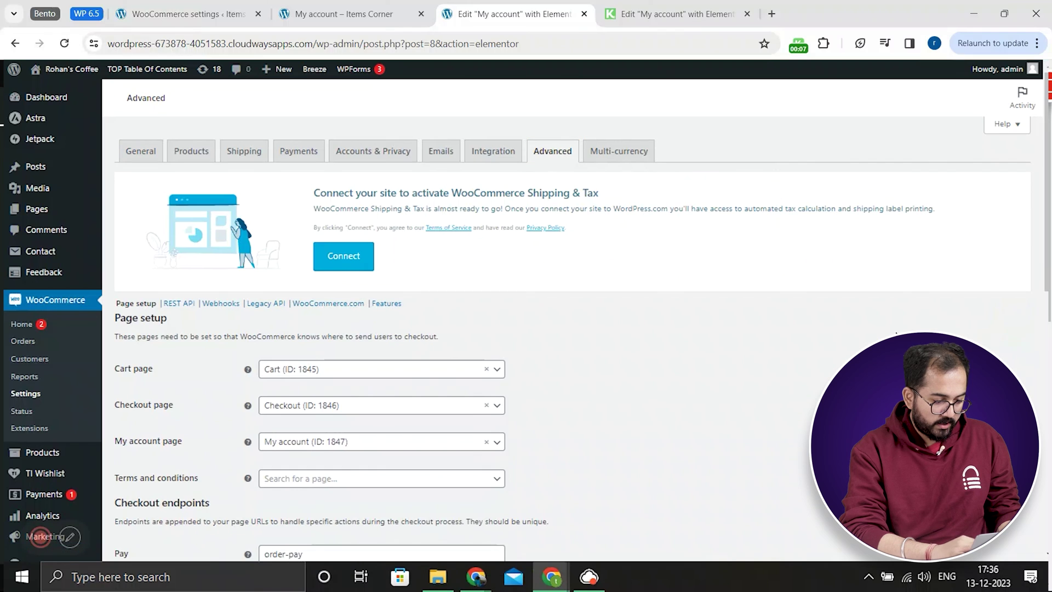
scroll(548, 329, down, 4)
scroll(548, 329, down, 3)
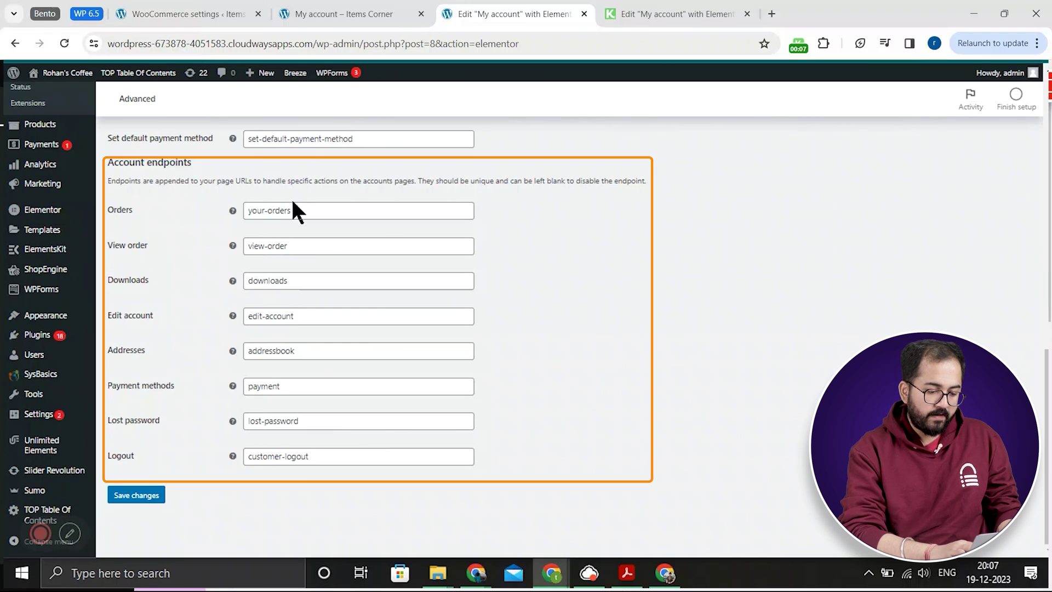
click(305, 211)
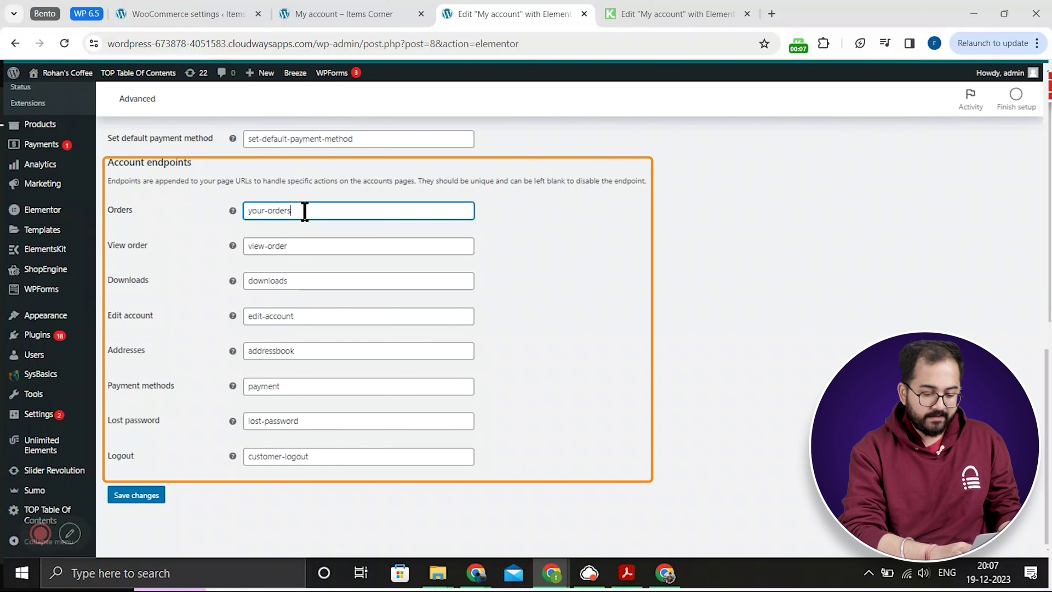
drag(305, 211, 343, 185)
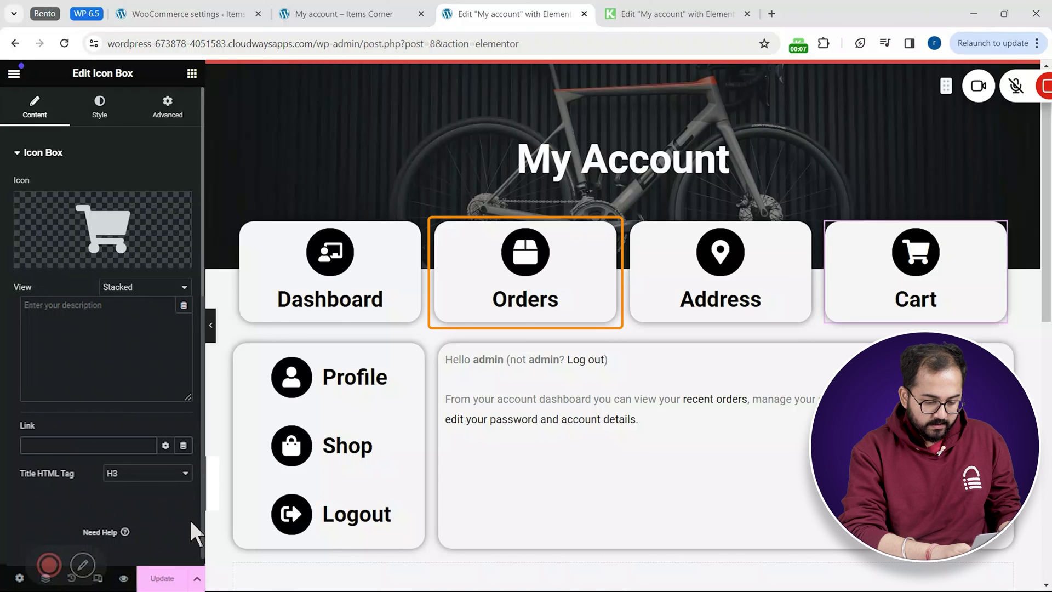
Link the Cart card to the my-account page with a trailing slash and update the page
text(account)
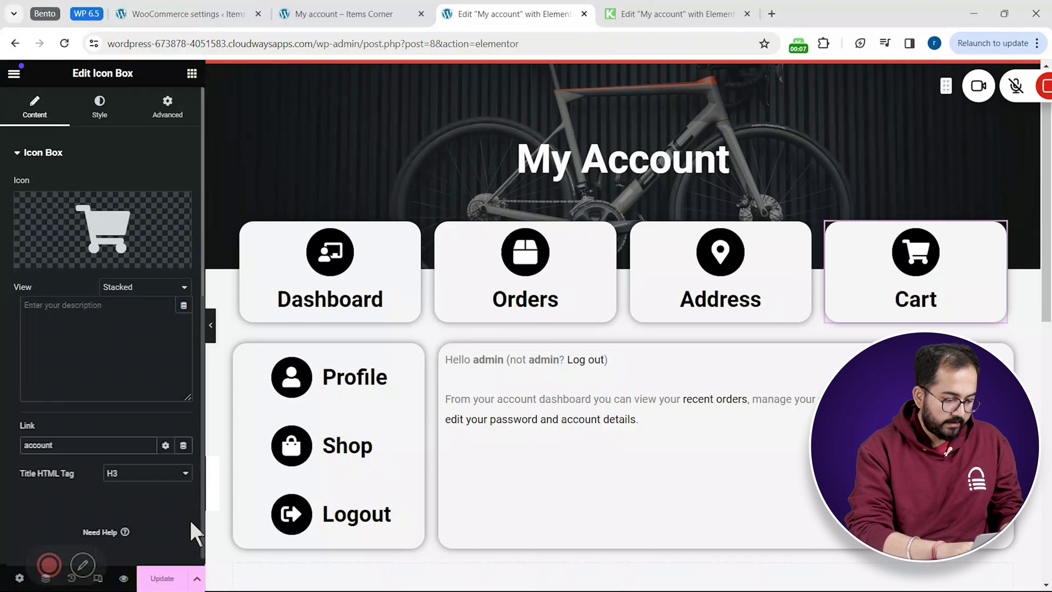
click(165, 499)
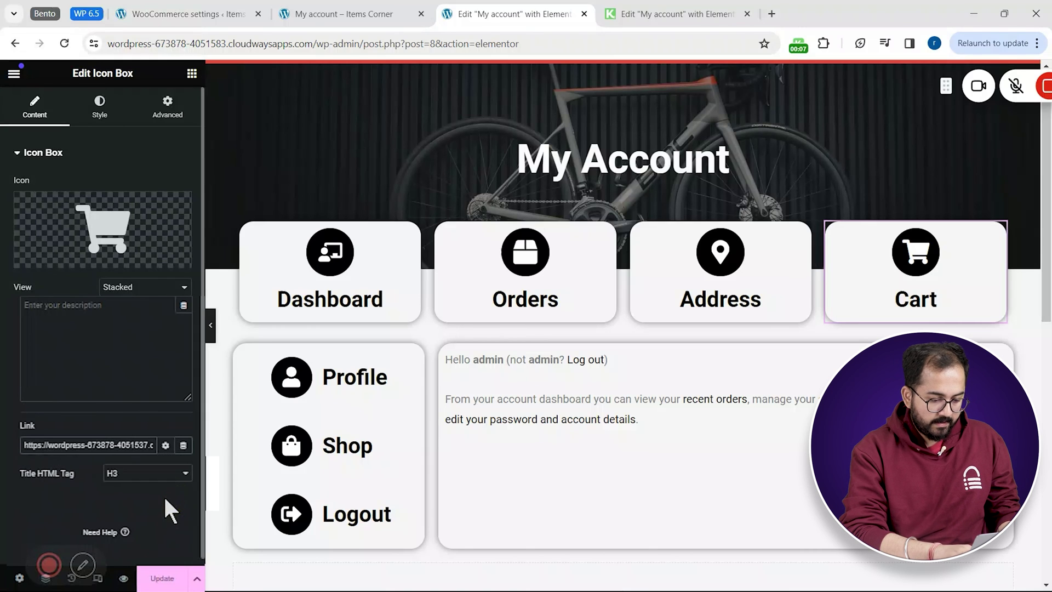
key(End)
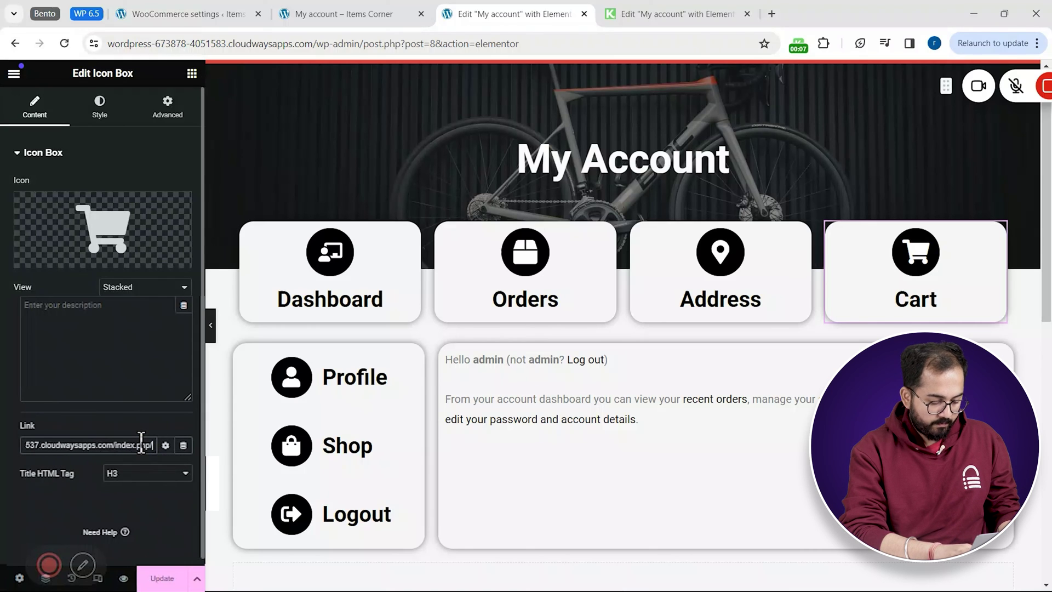
key(End)
text(/)
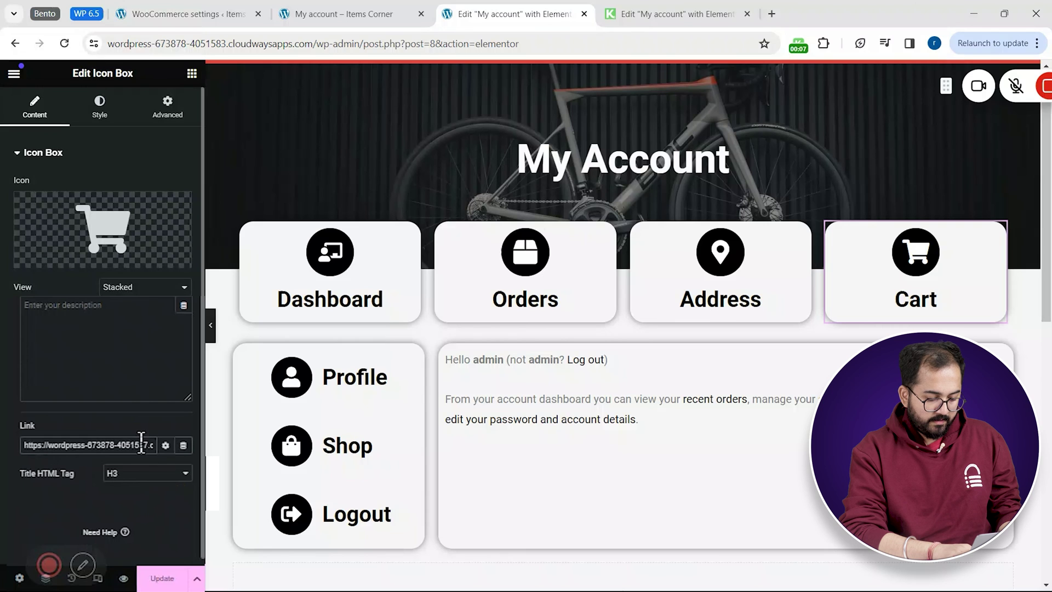
click(141, 442)
key(End)
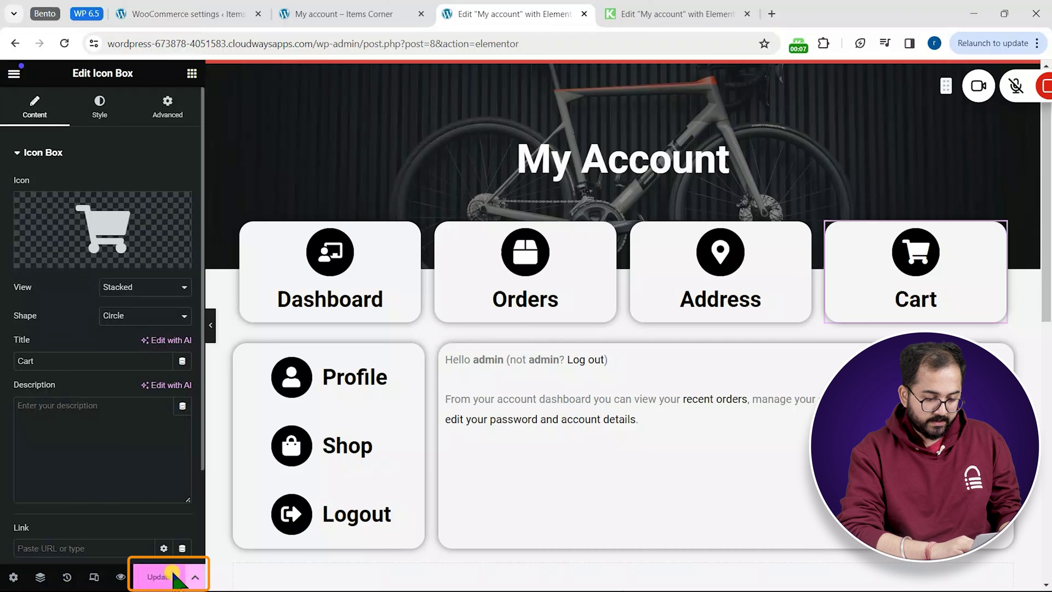
click(173, 576)
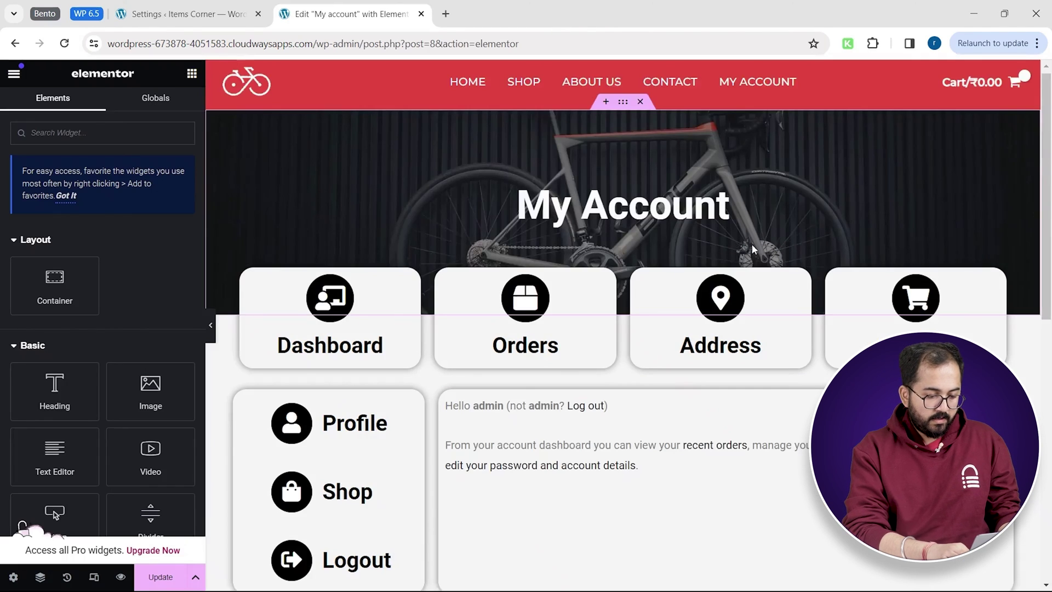
Add a two-column section below the account panels
scroll(753, 245, down, 5)
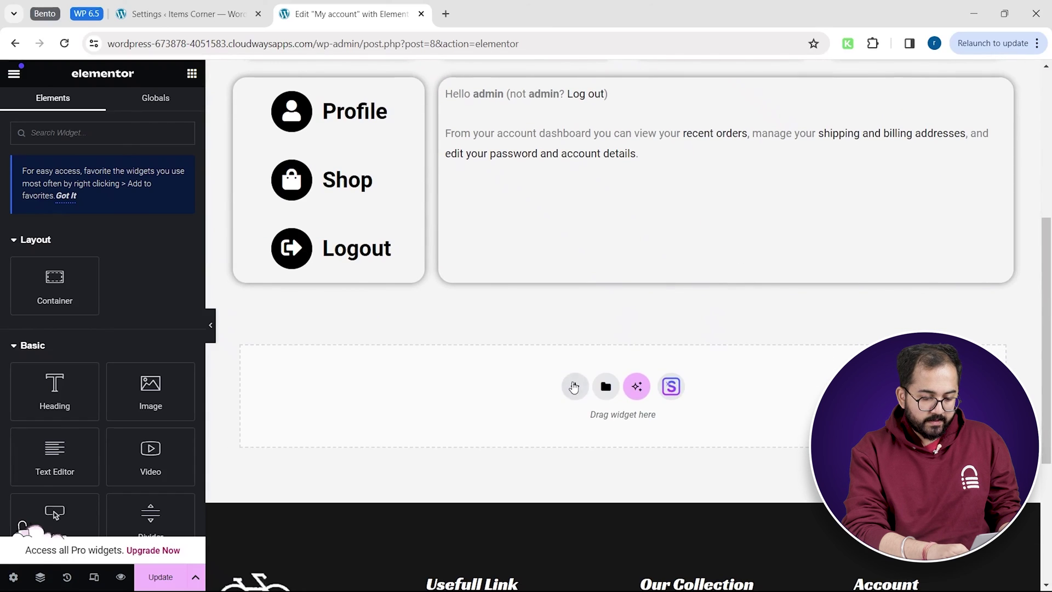
click(574, 387)
click(660, 421)
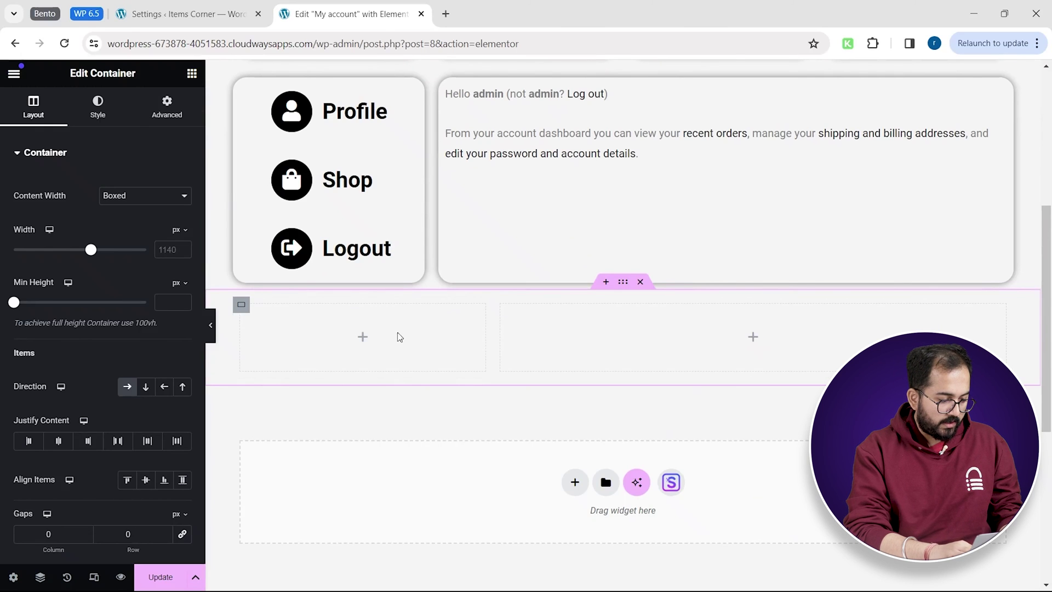
Place a Heading in the left column reading 'You Might've Missed These'
click(365, 335)
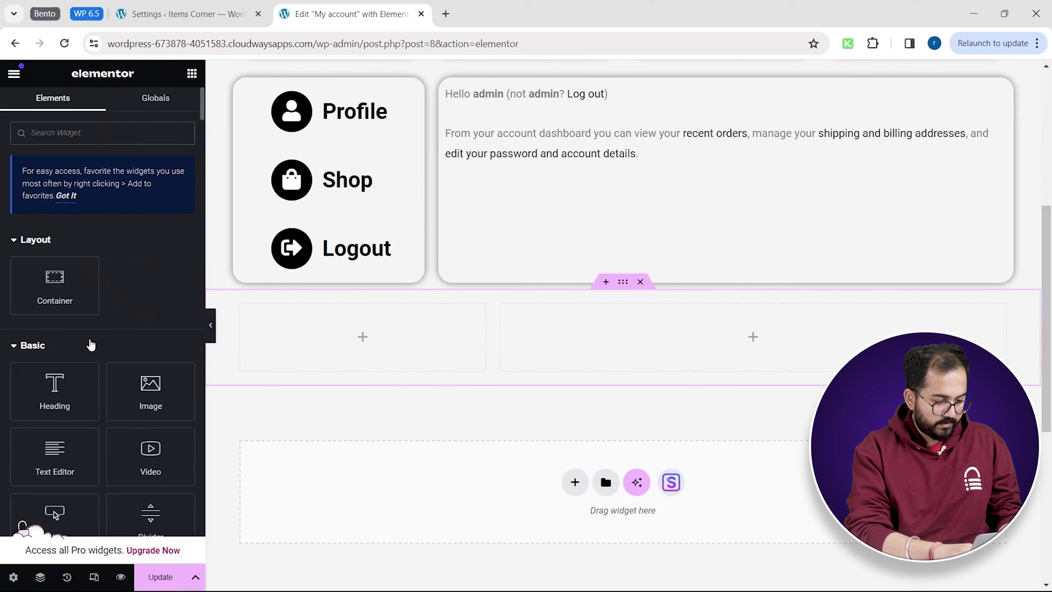
drag(55, 391, 399, 348)
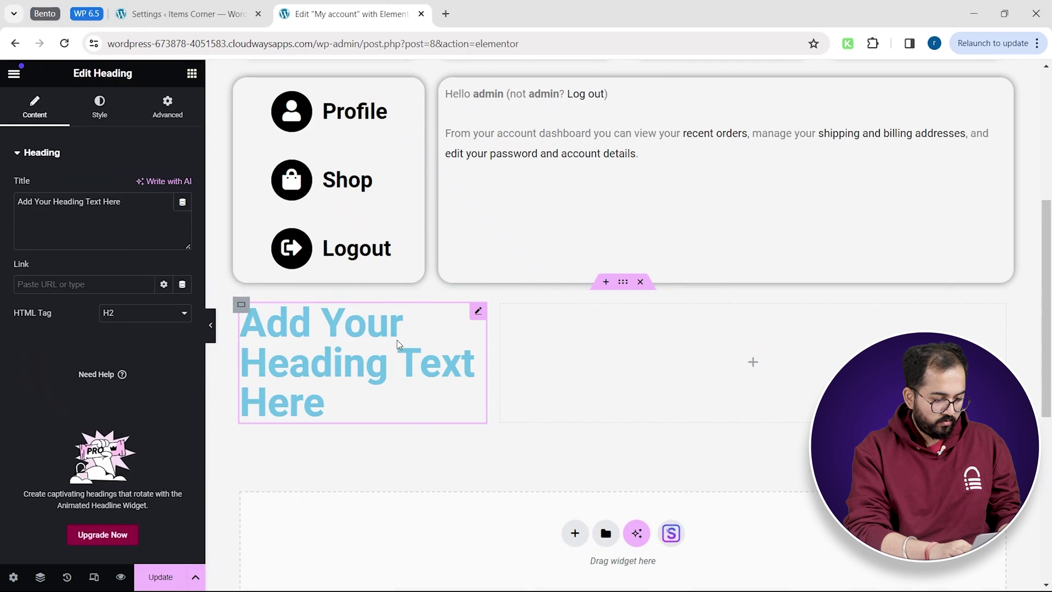
triple_click(345, 351)
key(Caps_Lock)
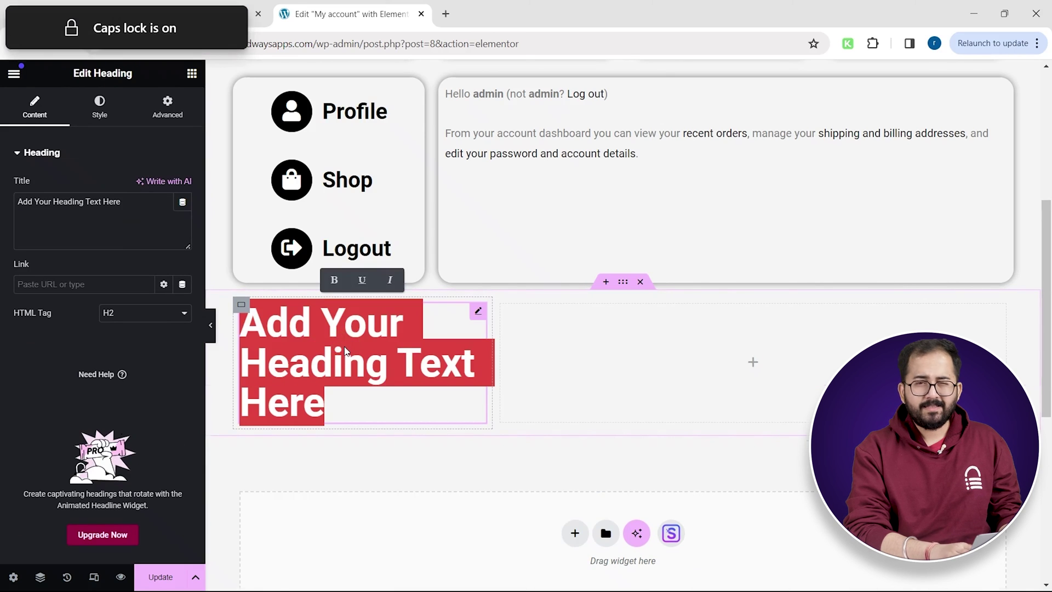
text(Y)
key(Caps_Lock)
text(ou Might've)
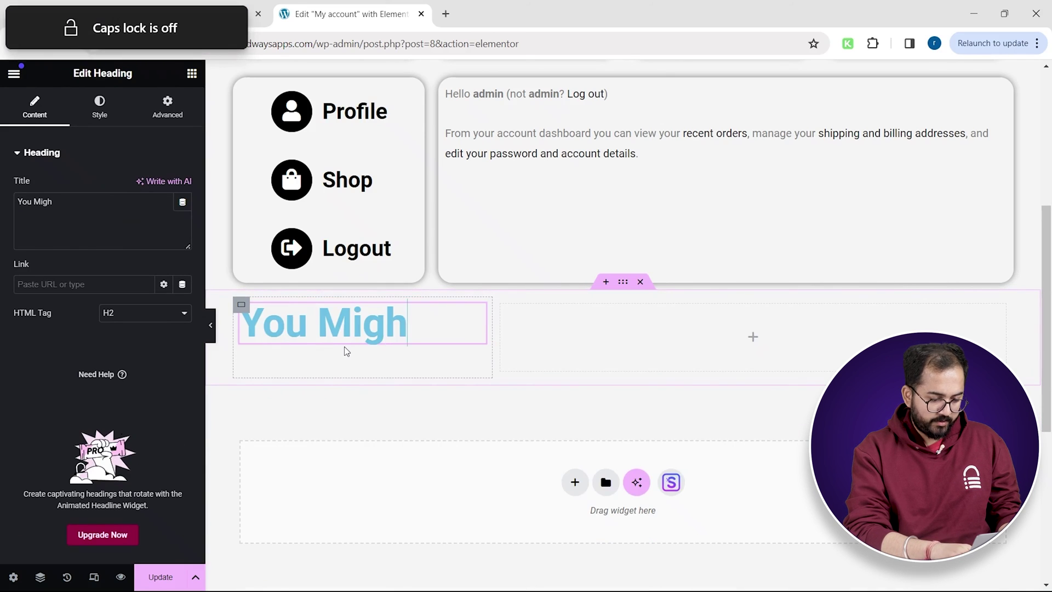
key(Caps_Lock)
text(M)
key(Caps_Lock)
text(isse)
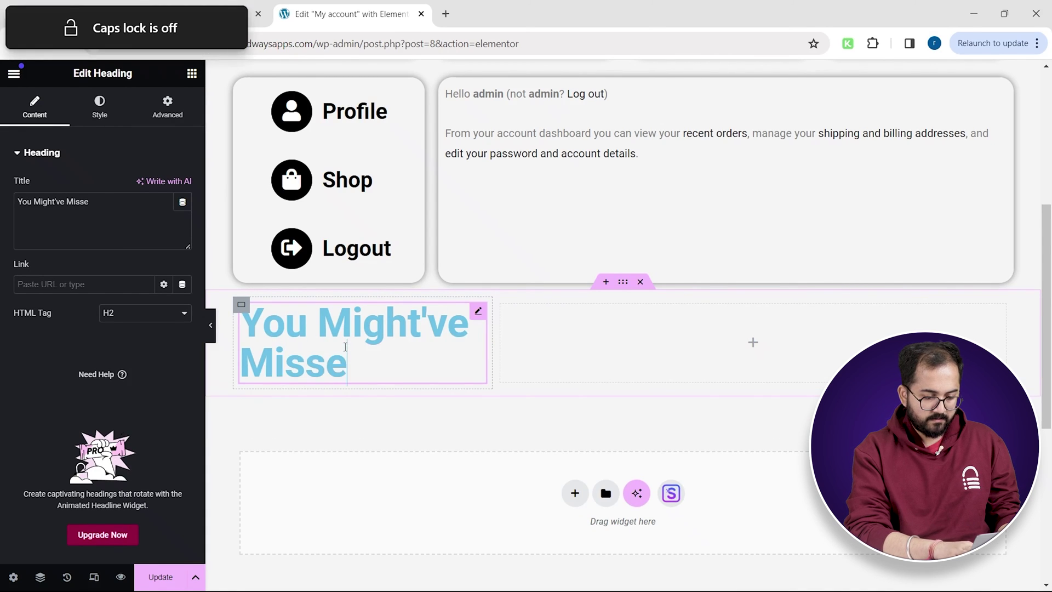
text(d These)
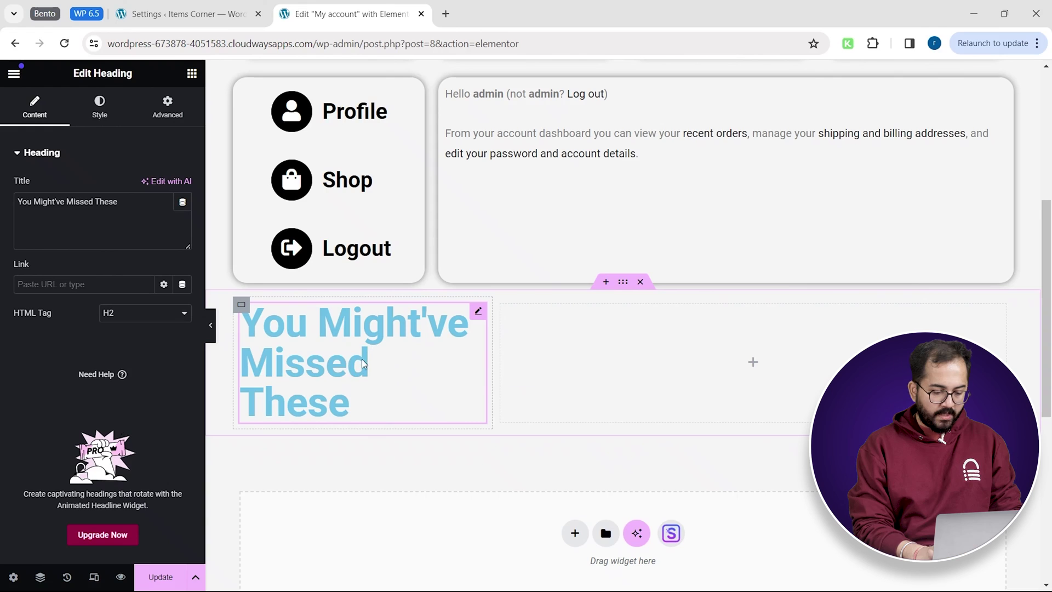
Set the heading colour to #000000 and centre-align it
click(99, 107)
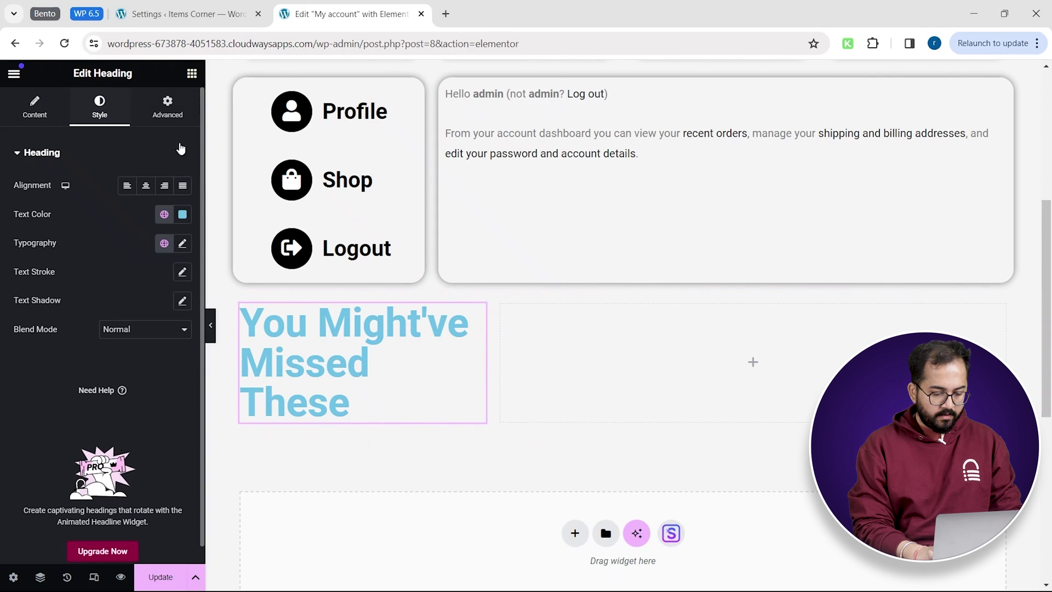
click(183, 216)
text(#000000)
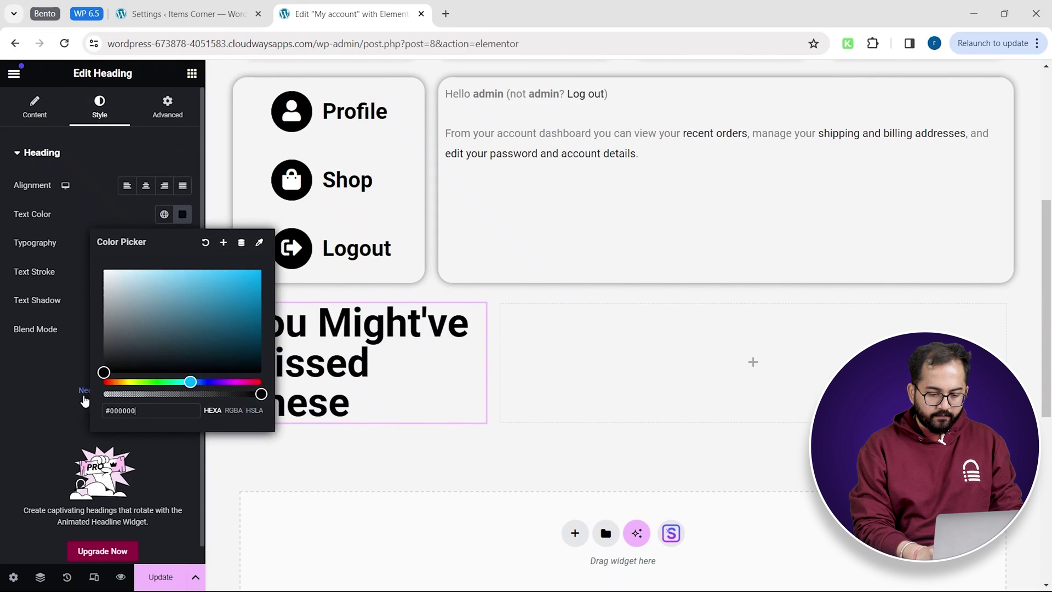
click(146, 187)
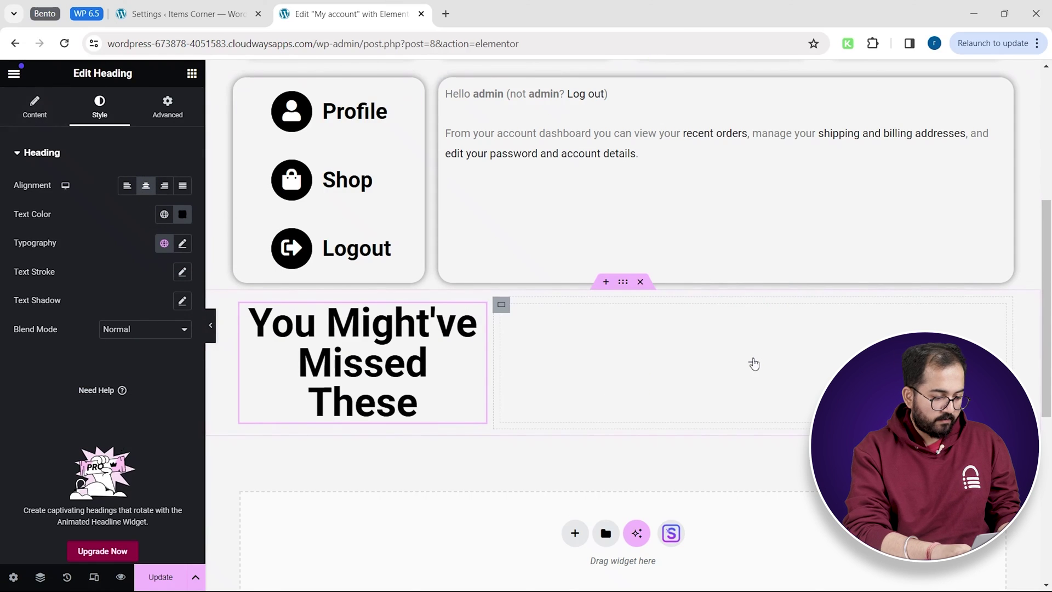
click(753, 362)
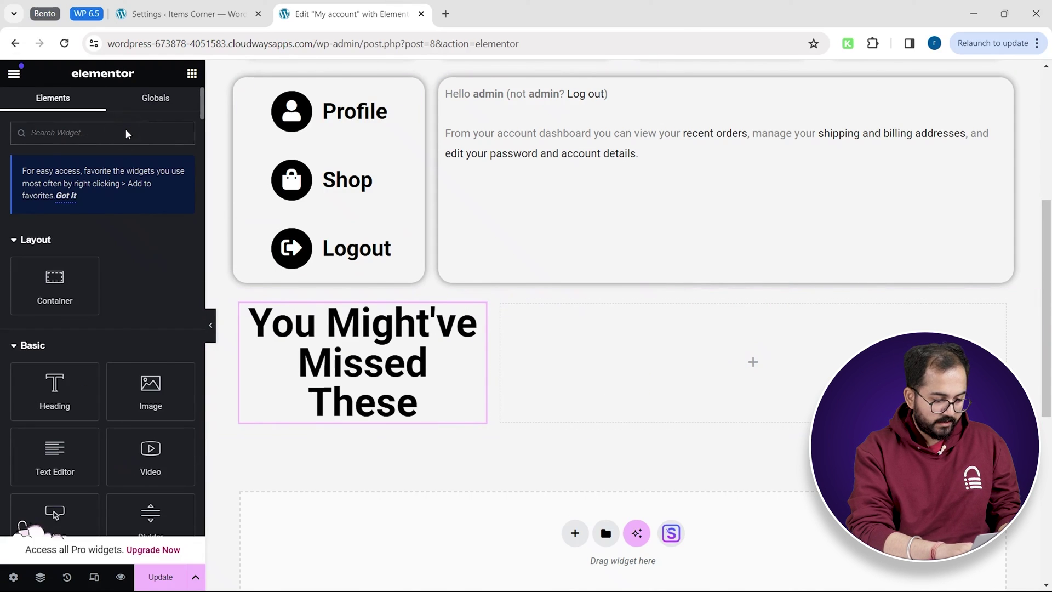
Place the WL: Recently Viewed Products widget in the right column
text(recent)
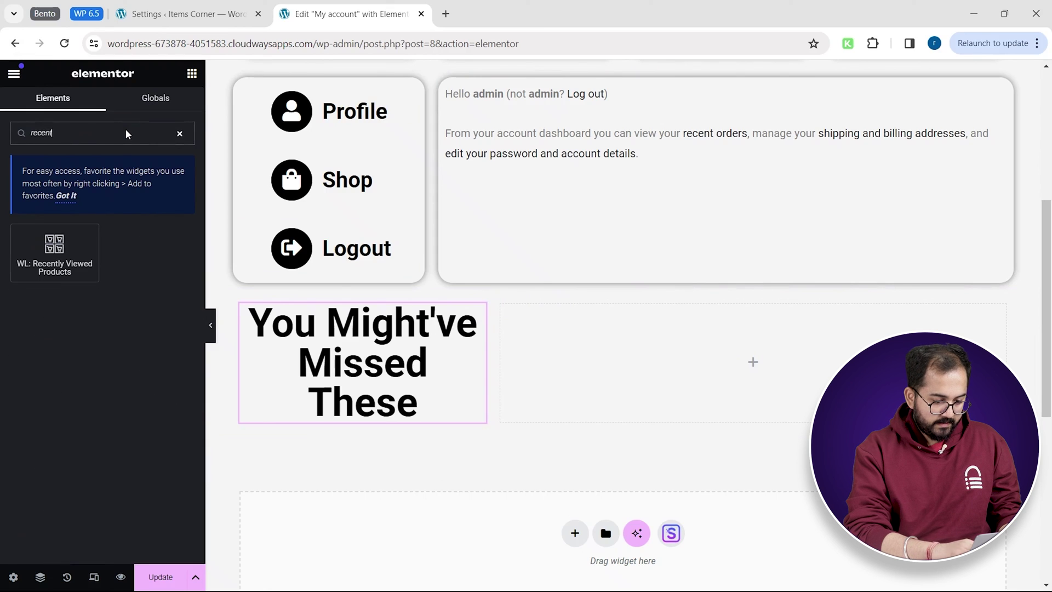
drag(82, 225, 503, 307)
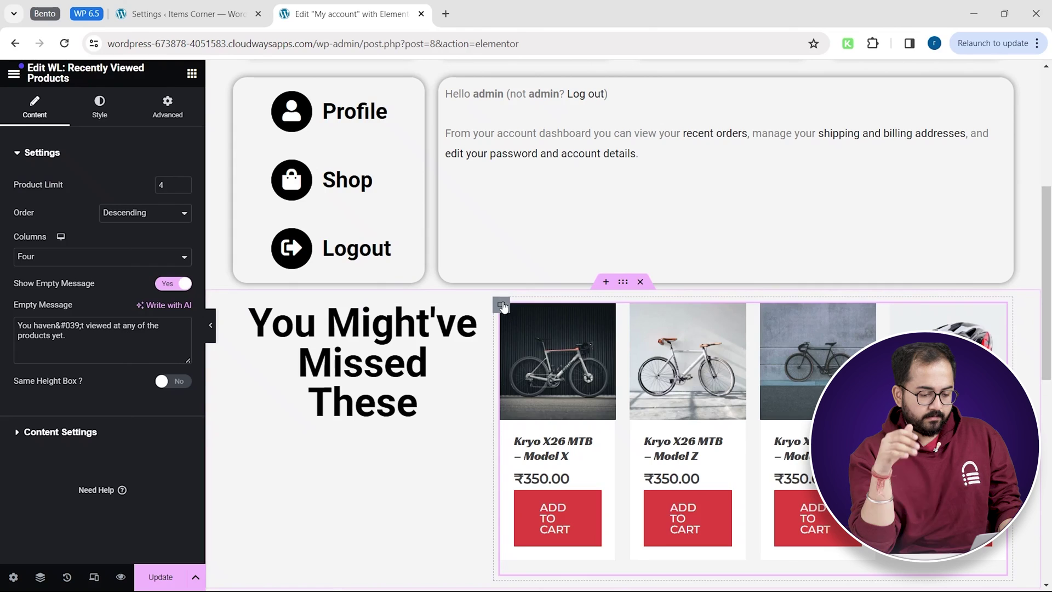
scroll(549, 362, down, 2)
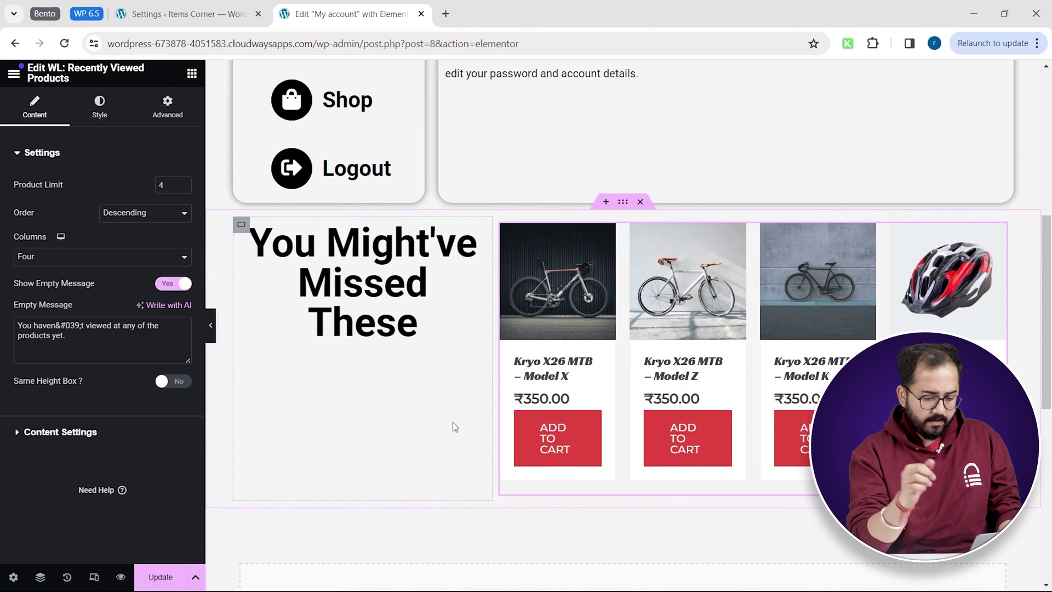
Give the heading an 81 px top margin and update the page
click(376, 318)
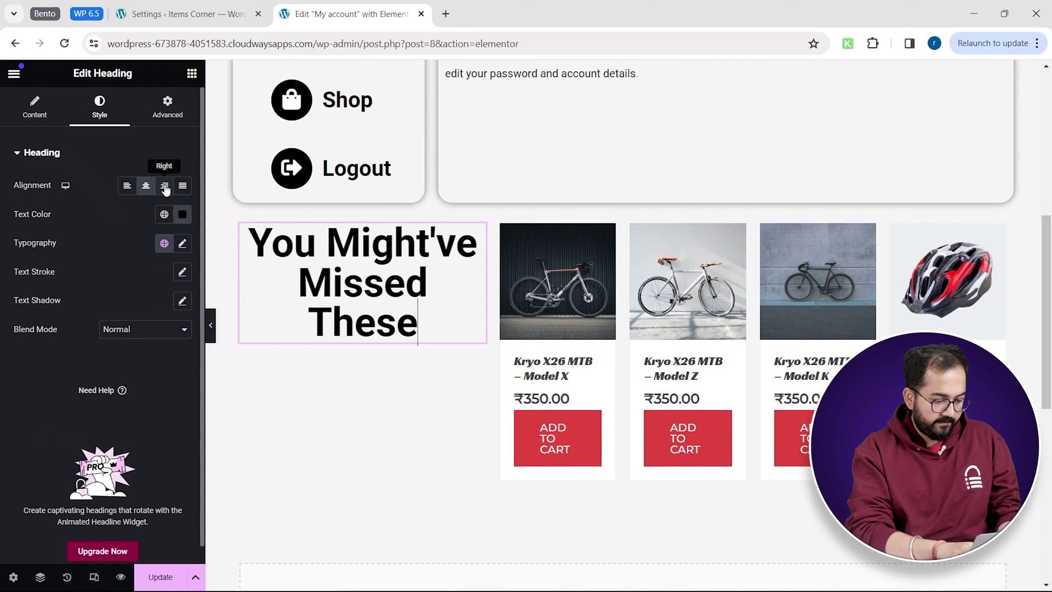
click(167, 105)
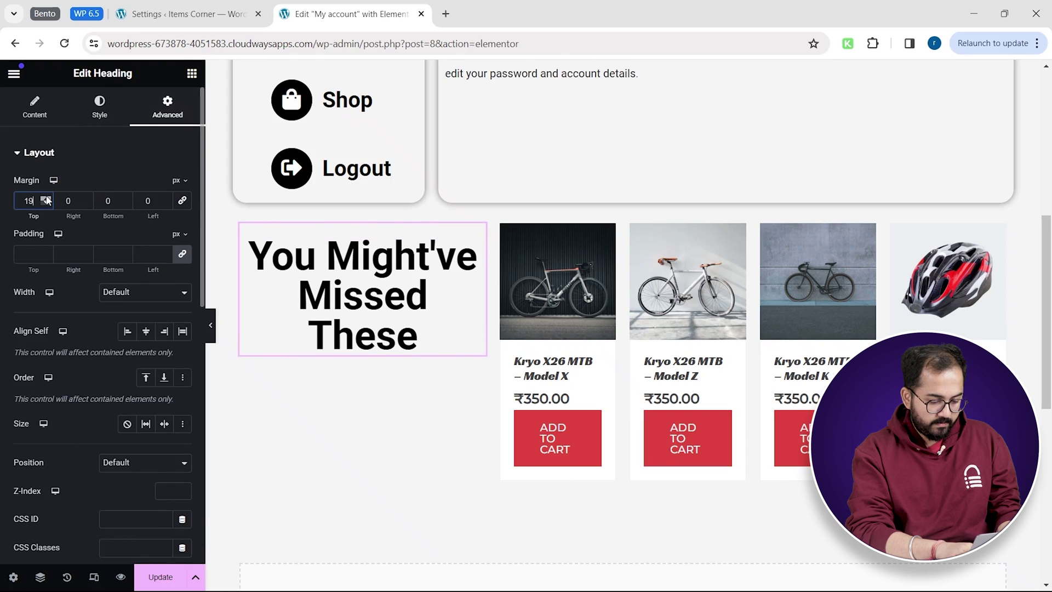
drag(46, 200, 46, 205)
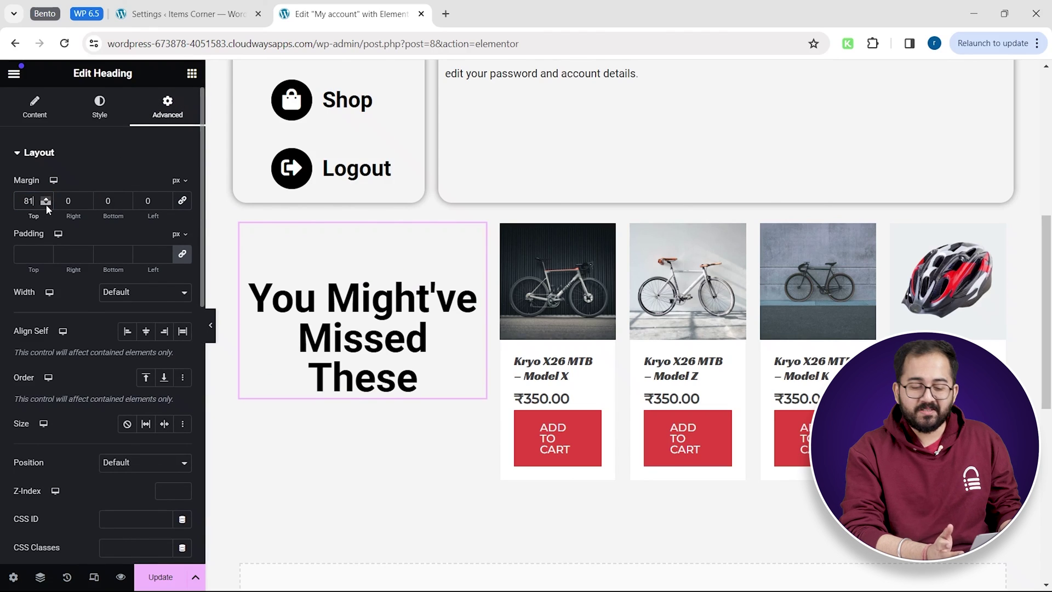
click(160, 577)
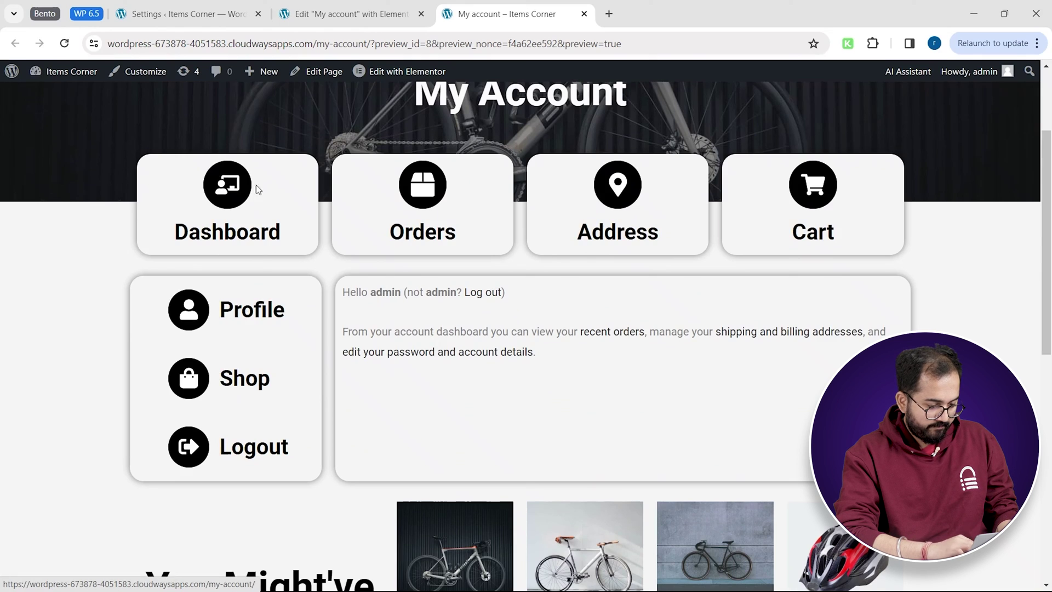
Open the Address card to show the billing and shipping addresses view
click(414, 196)
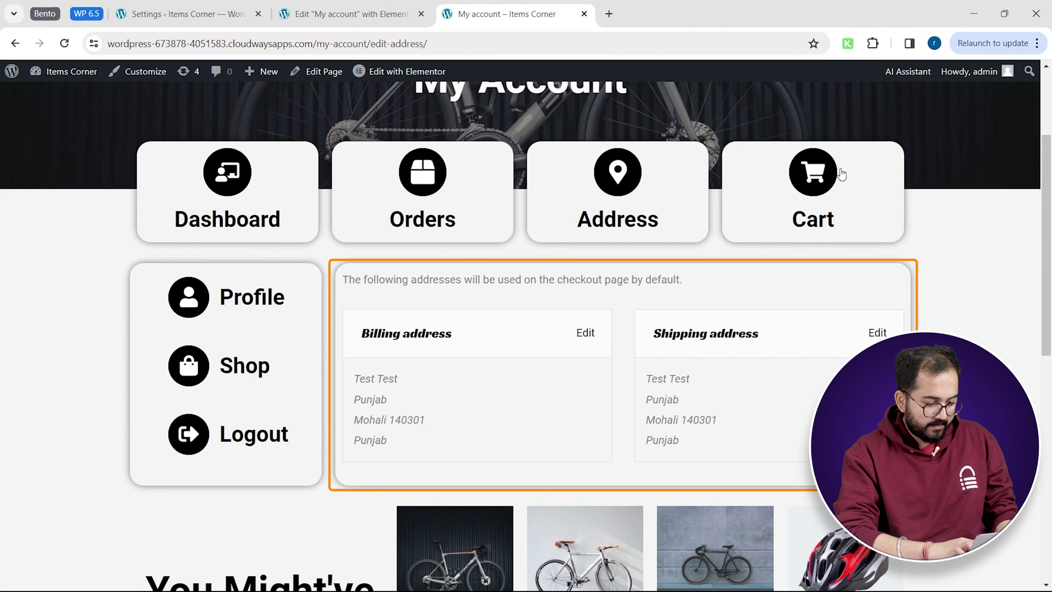